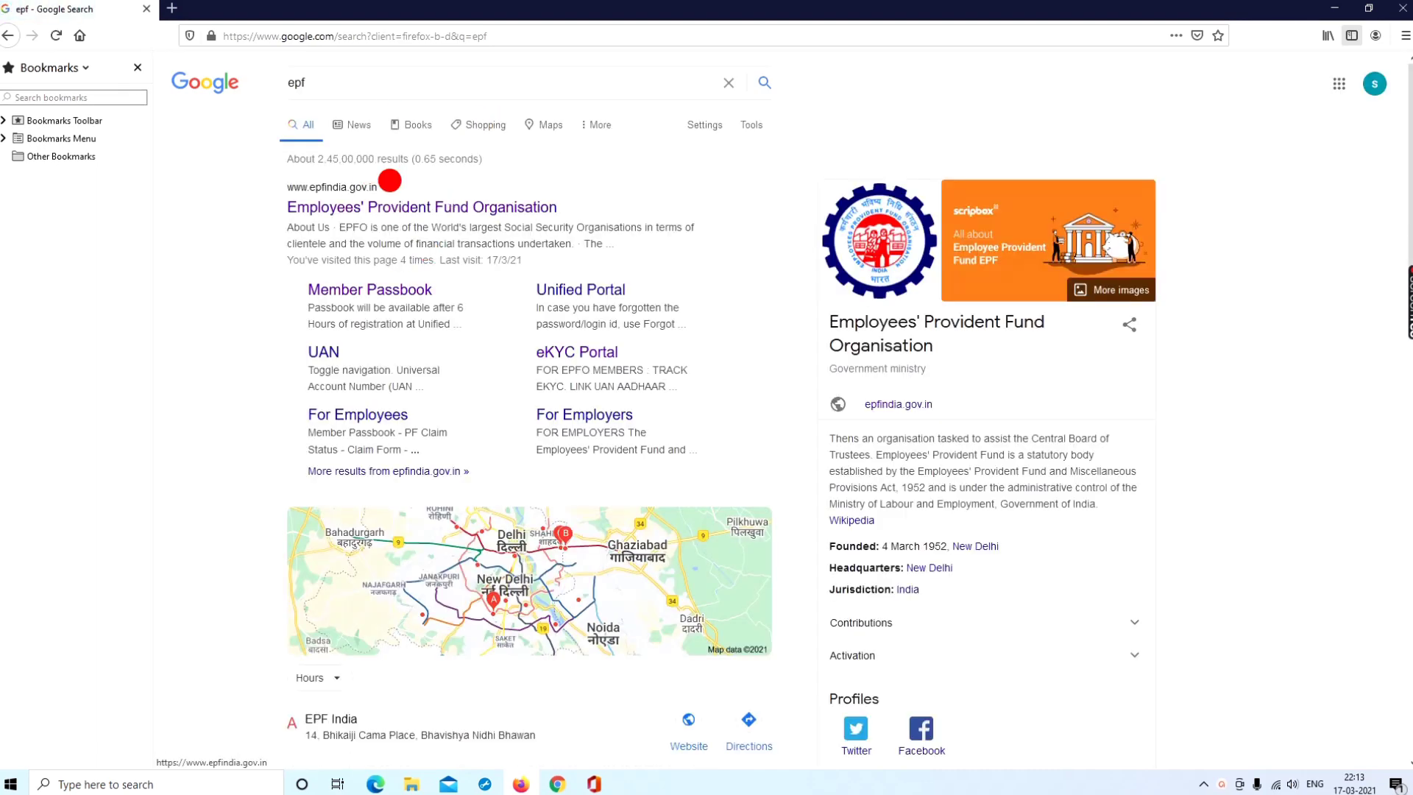
Open the EPFO site, close the notice, and open the Online Claims login with the captcha filled
{"action": "left_click", "coordinate": [338, 209]}
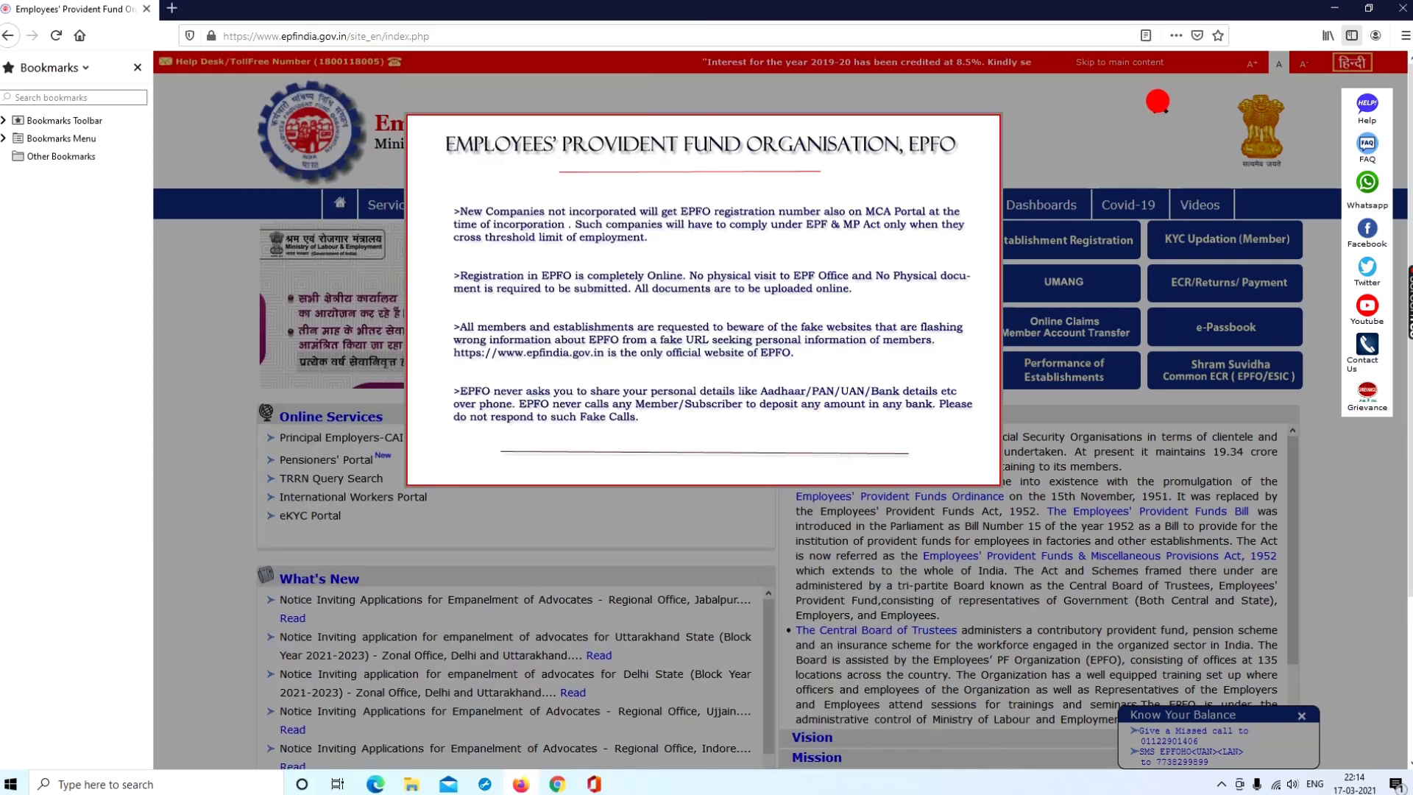
{"action": "left_click", "coordinate": [1158, 103]}
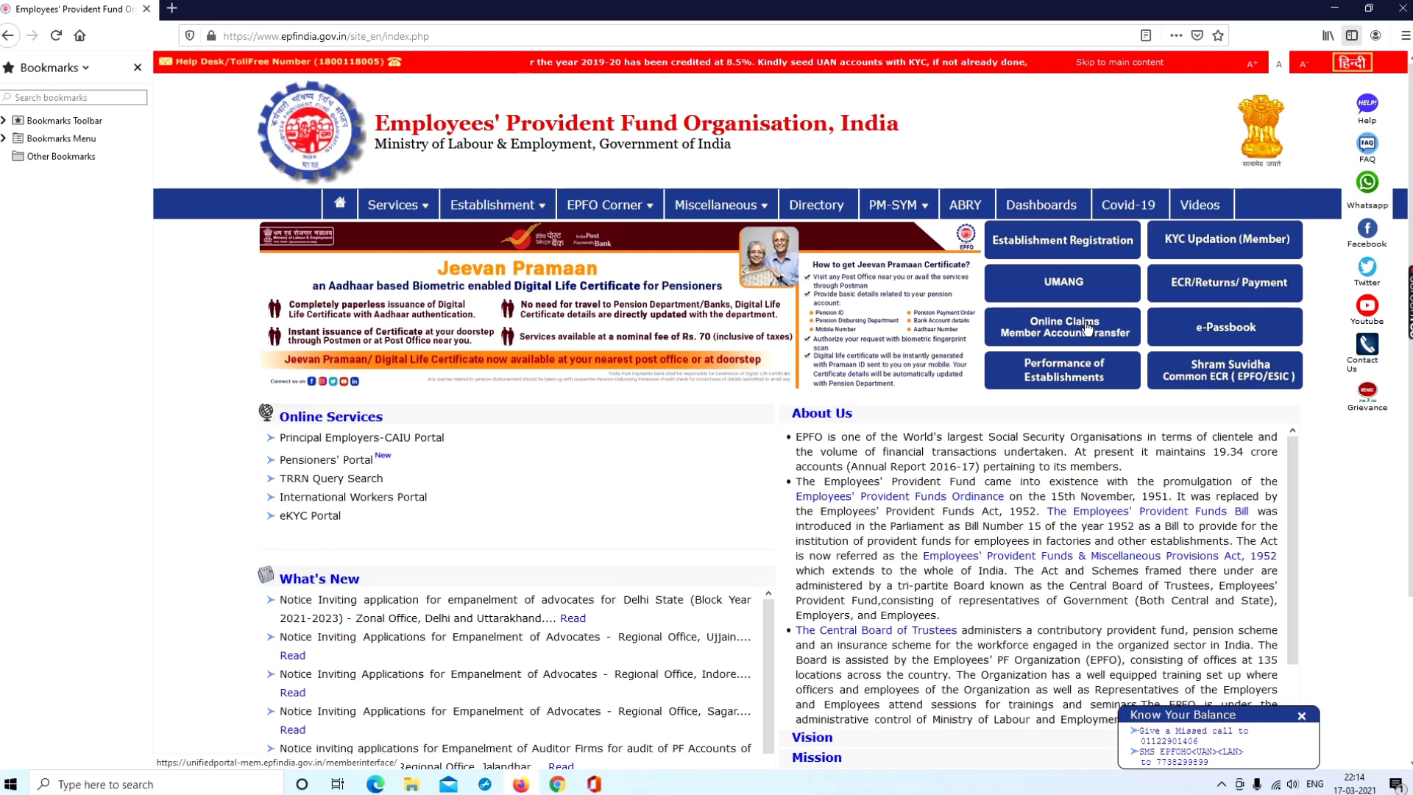
{"action": "left_click", "coordinate": [1069, 331]}
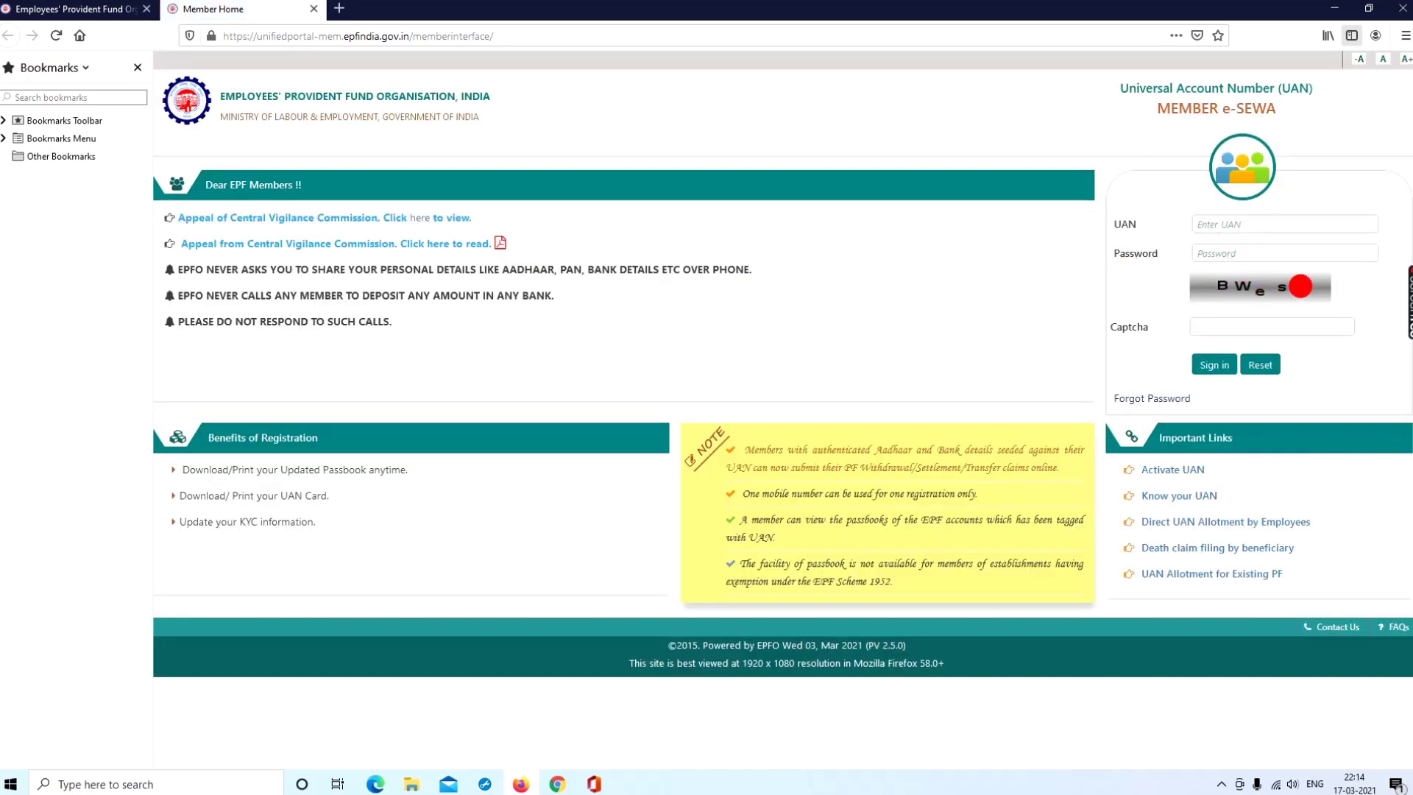
{"action": "left_click", "coordinate": [1204, 326]}
{"action": "type", "text": "BWes6"}
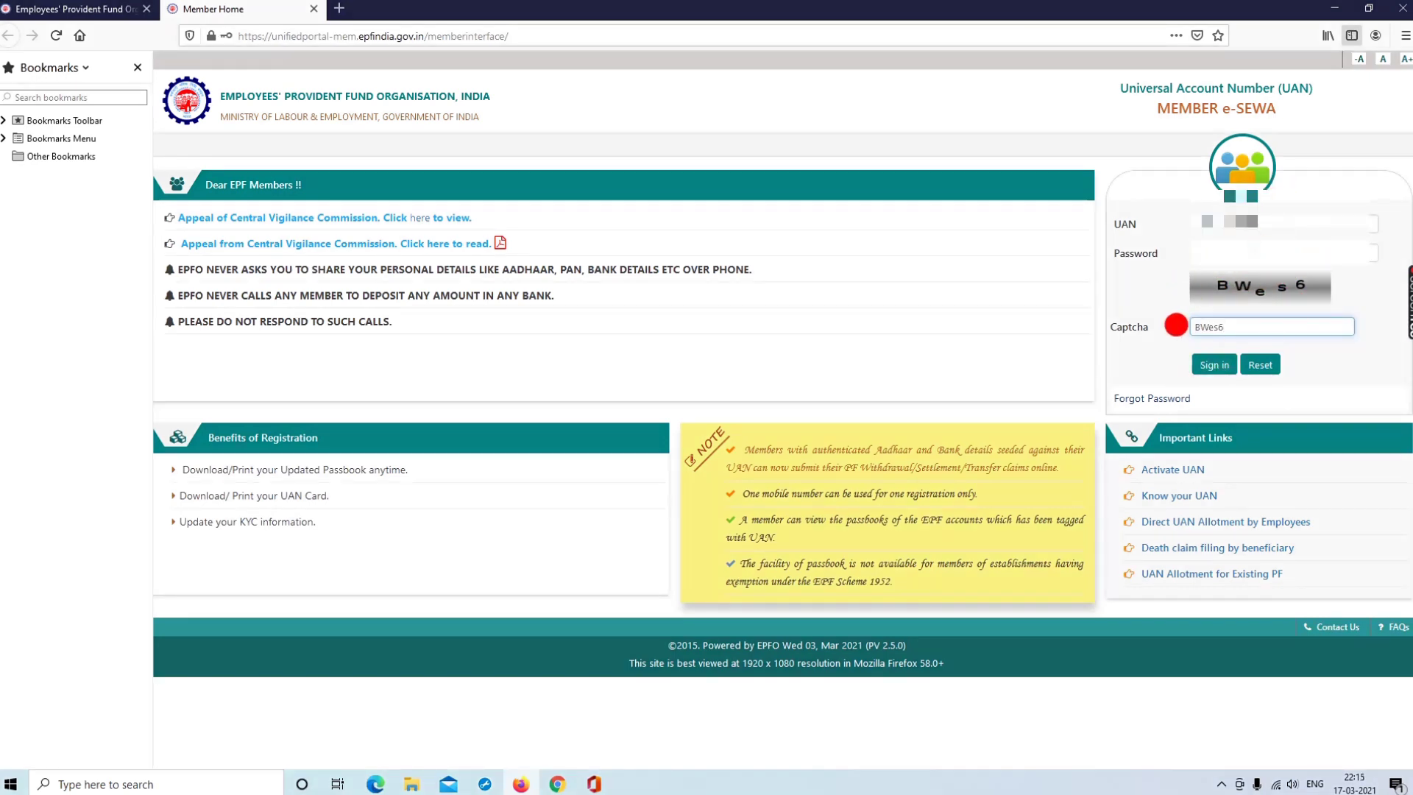
Sign in without saving the login, postpone e-Nomination, and go to Manage > KYC
{"action": "left_click", "coordinate": [1217, 367]}
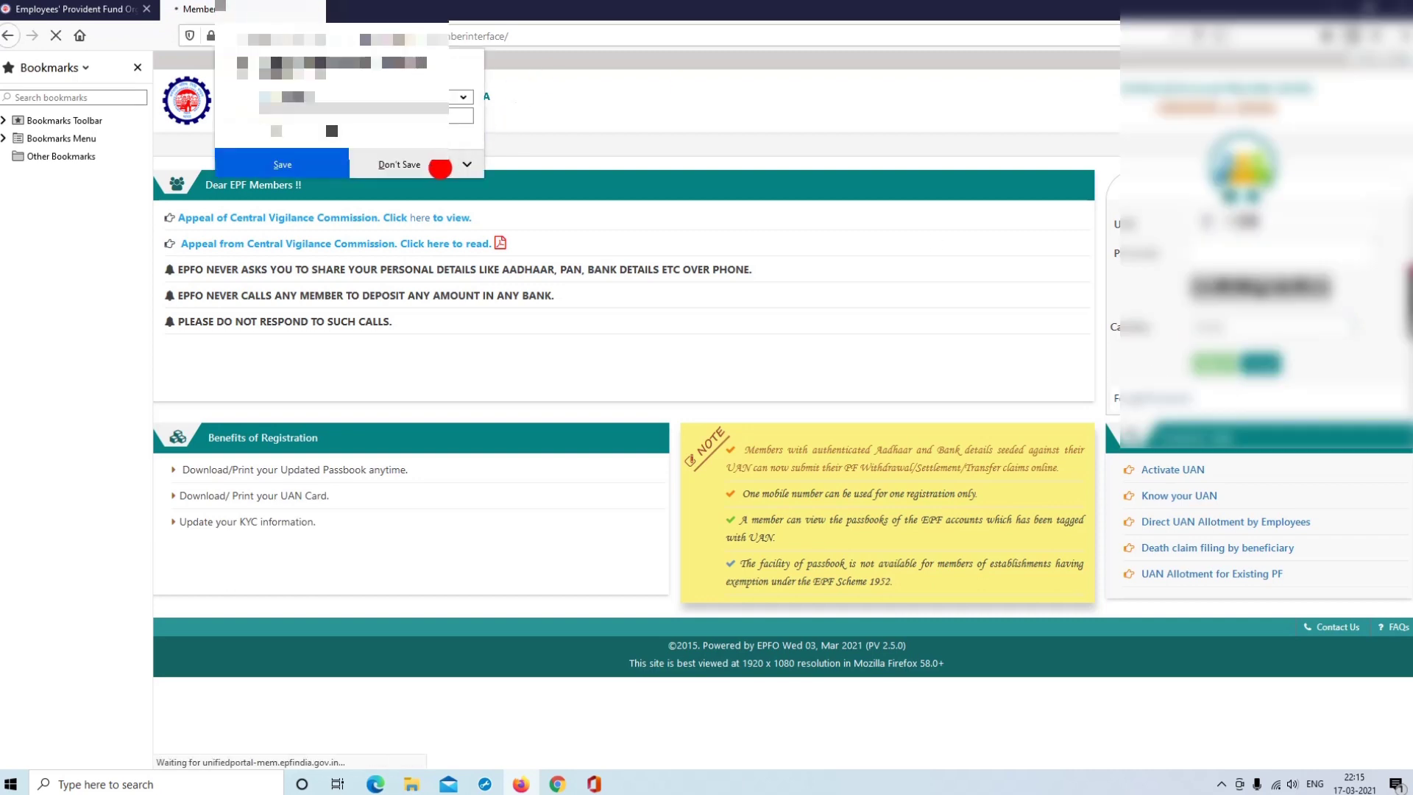
{"action": "left_click", "coordinate": [440, 166]}
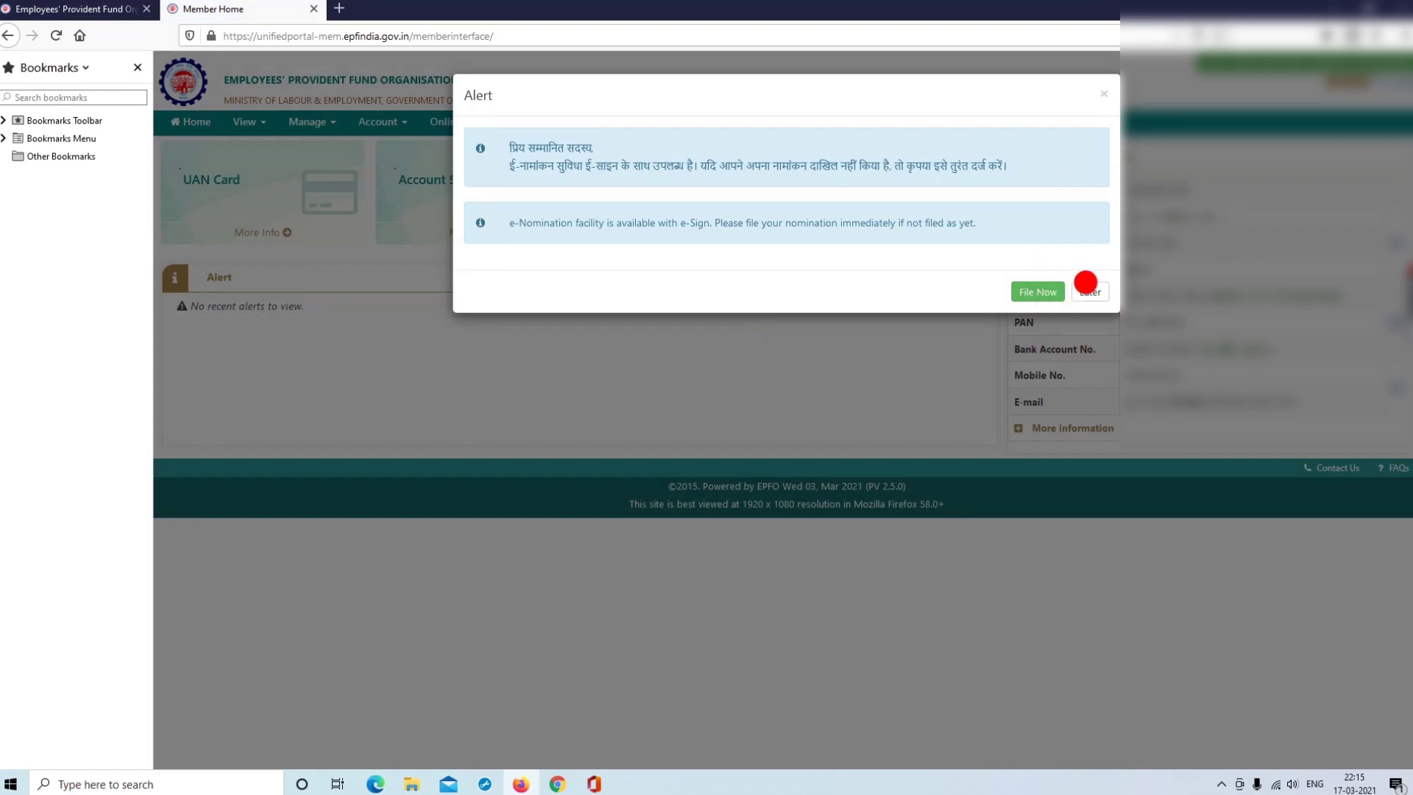
{"action": "left_click", "coordinate": [1086, 283]}
{"action": "left_click", "coordinate": [1090, 293]}
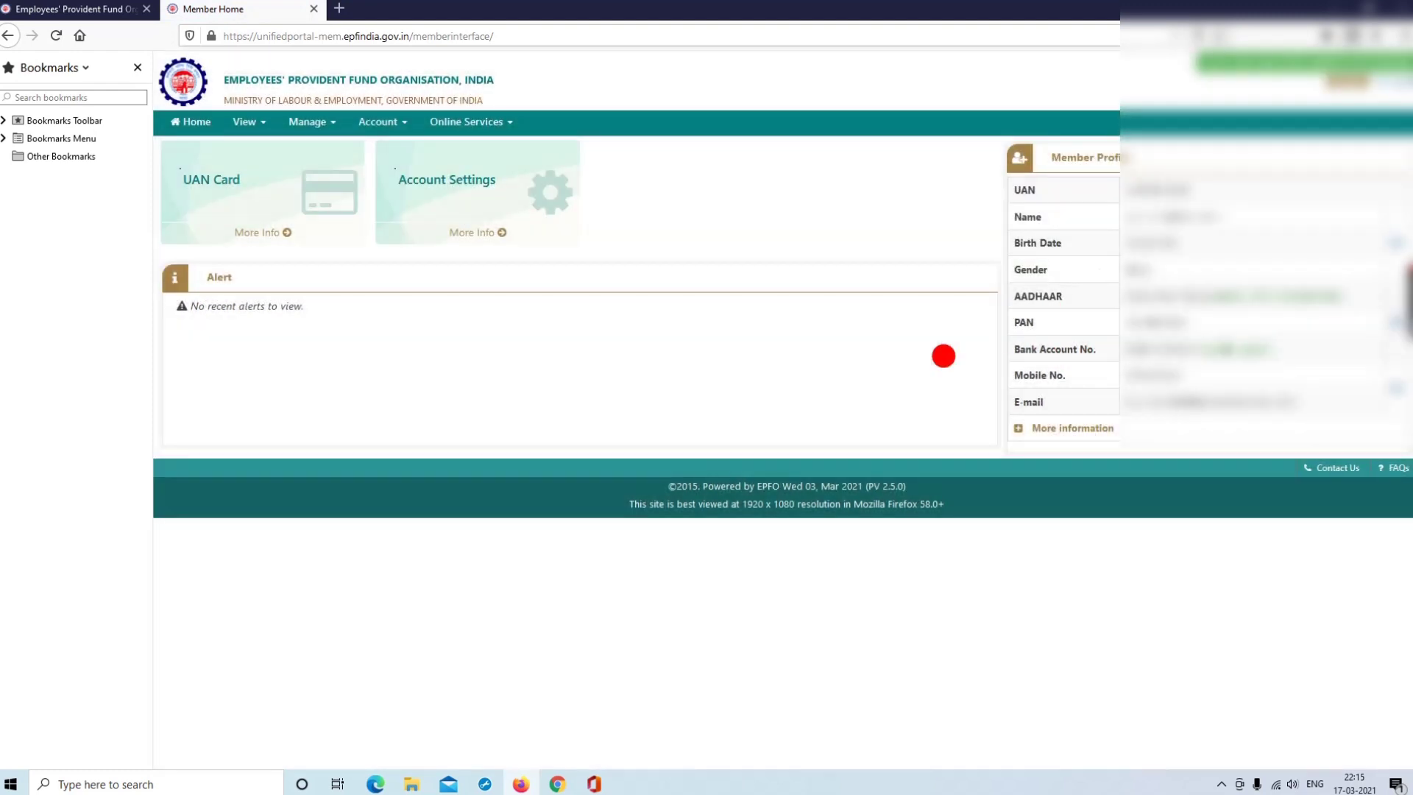
{"action": "left_click", "coordinate": [306, 124]}
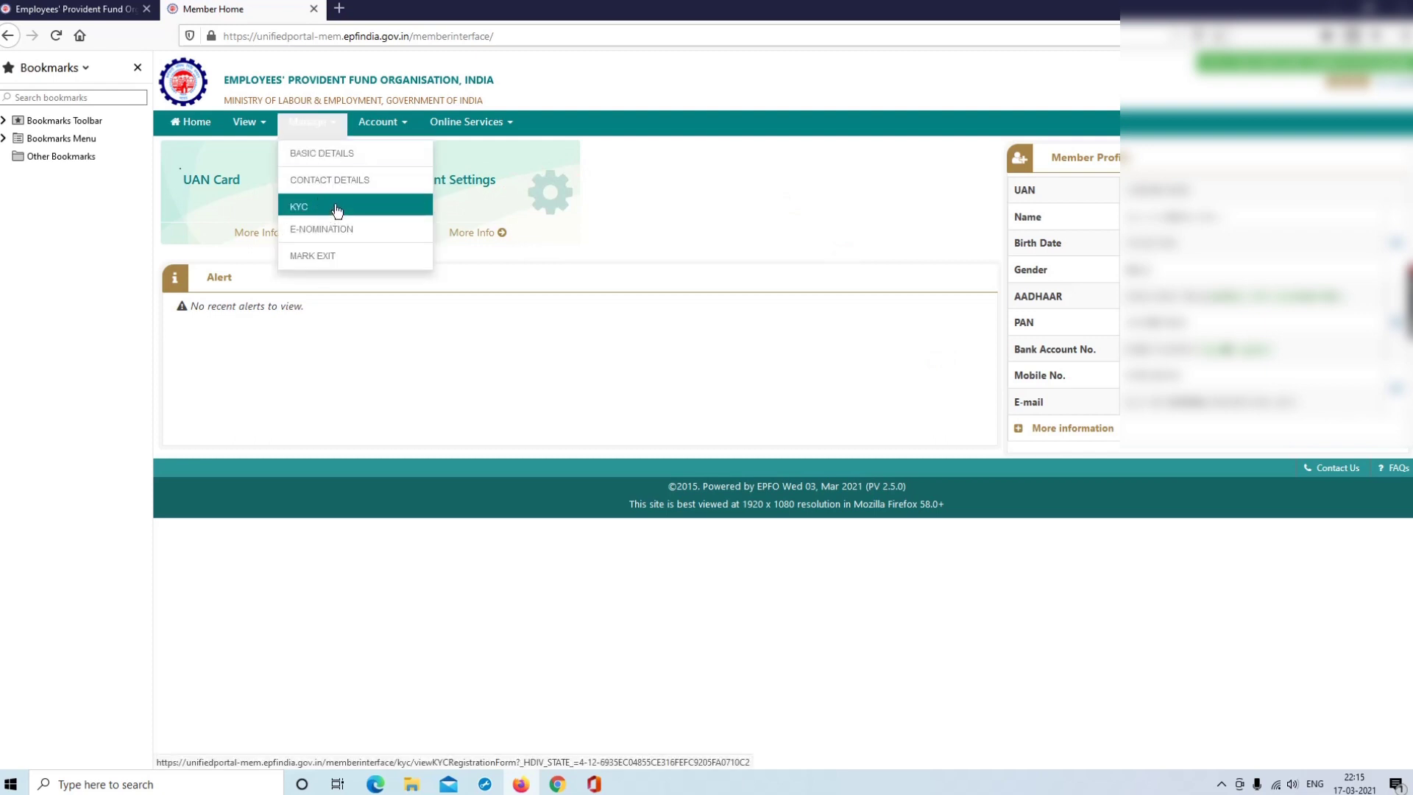
{"action": "left_click", "coordinate": [337, 208]}
Choose Bank KYC and enter the bank account number and its confirmation
{"action": "left_click", "coordinate": [606, 275]}
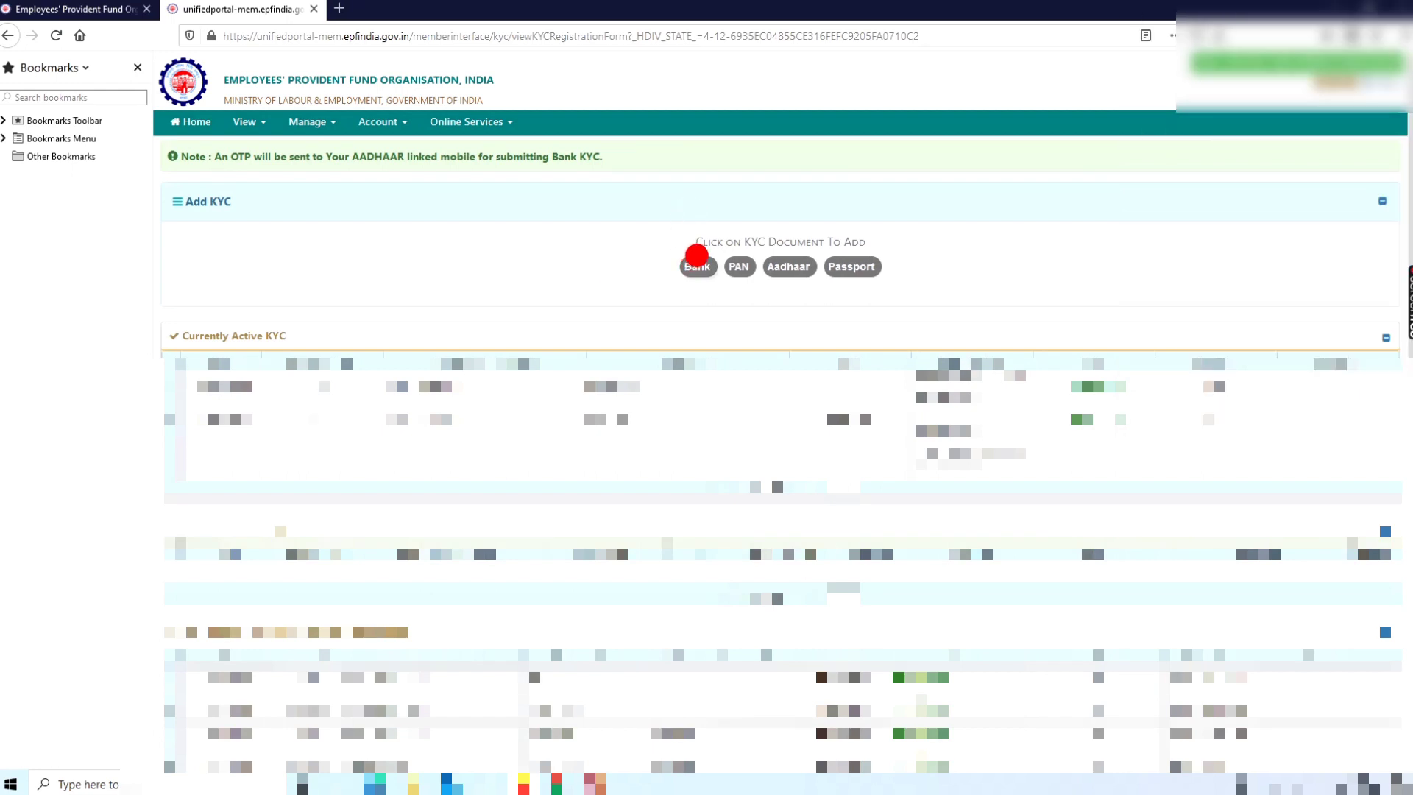
{"action": "left_click", "coordinate": [697, 262]}
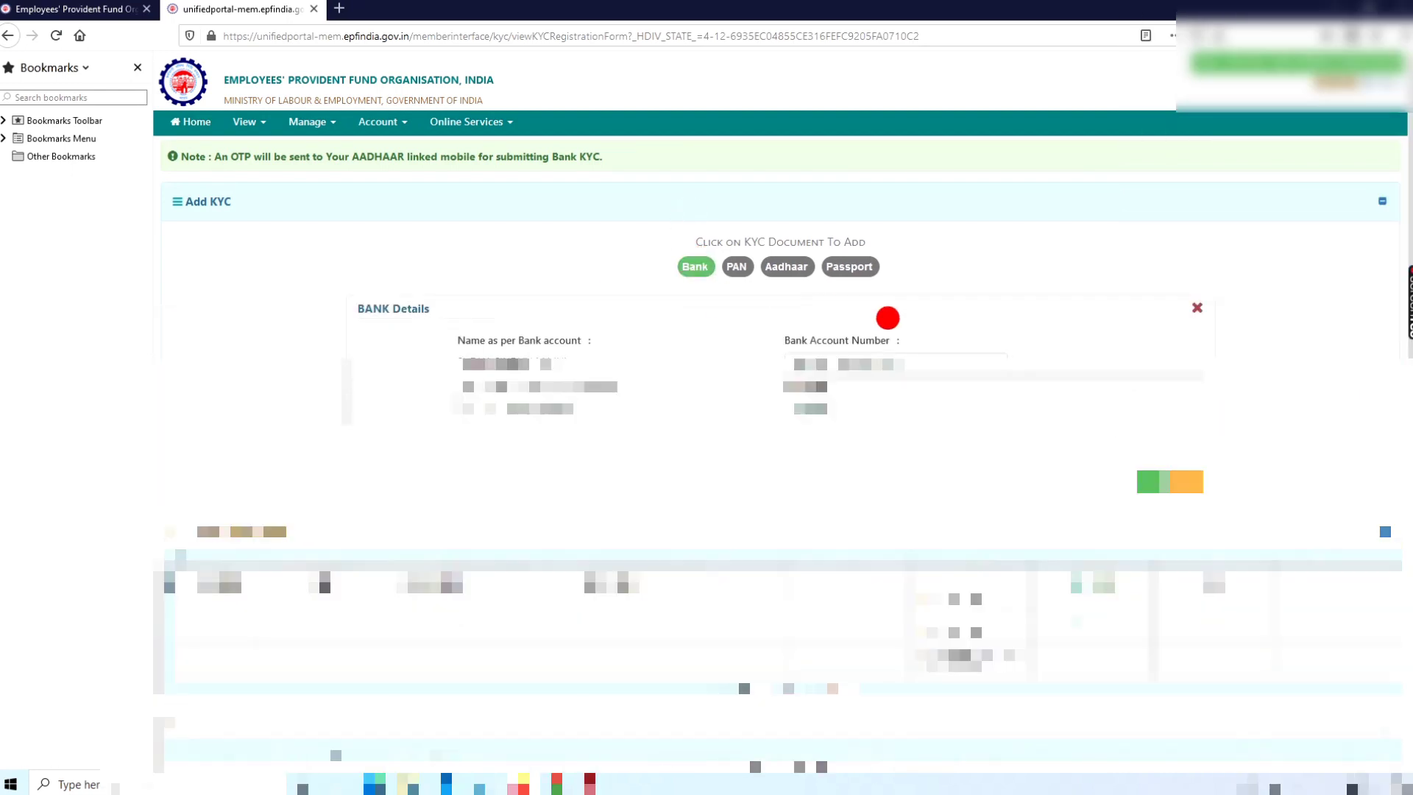
{"action": "left_click", "coordinate": [827, 362]}
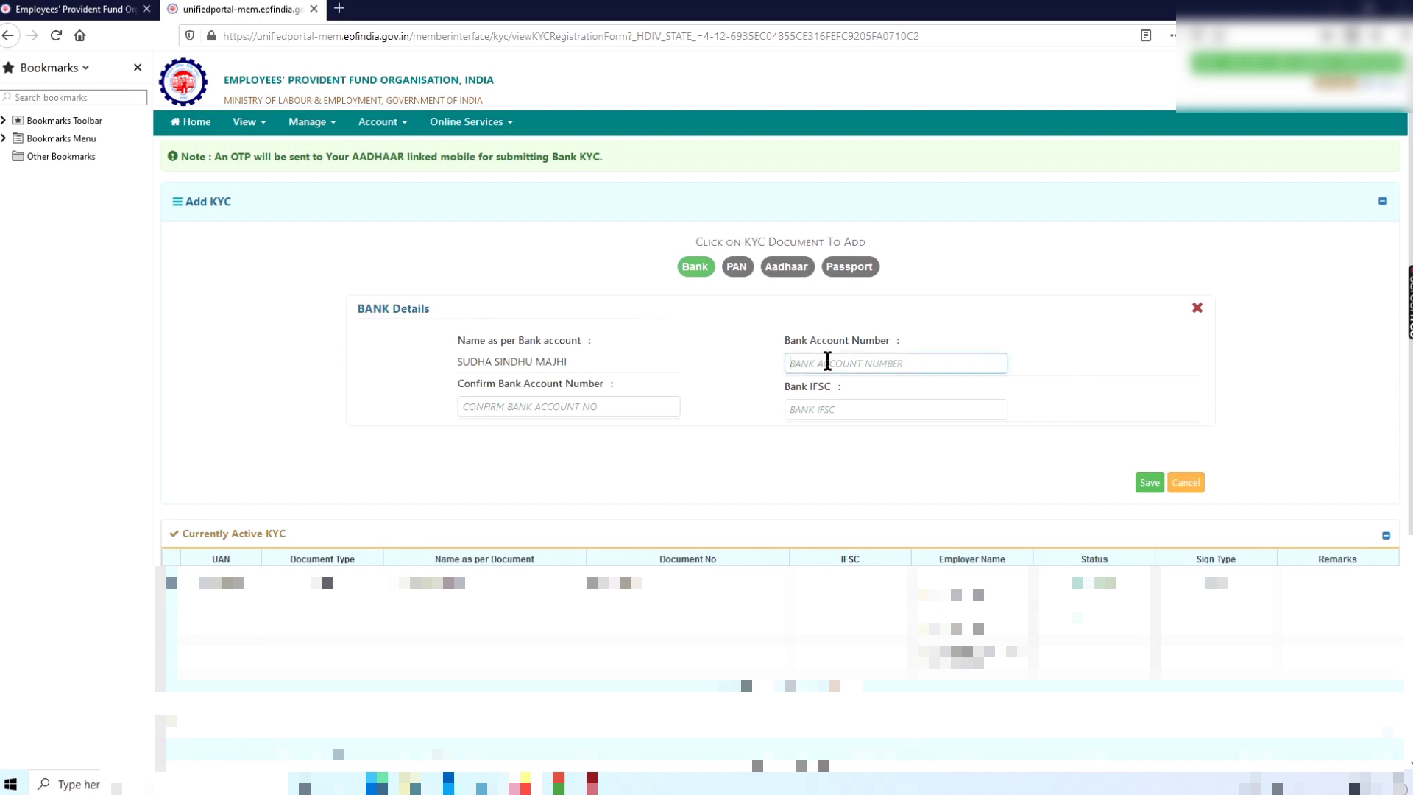
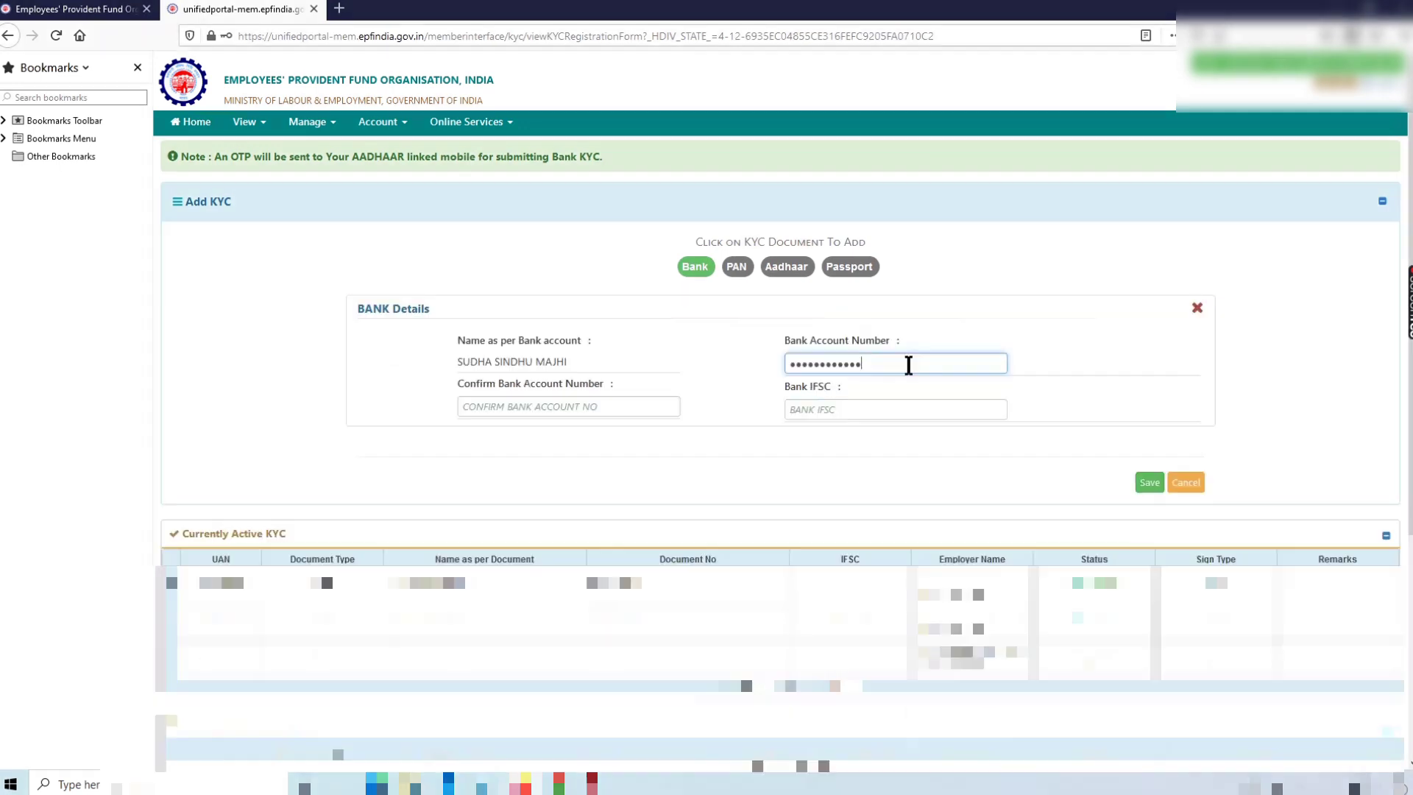
{"action": "left_click_drag", "start_coordinate": [903, 361], "coordinate": [726, 333]}
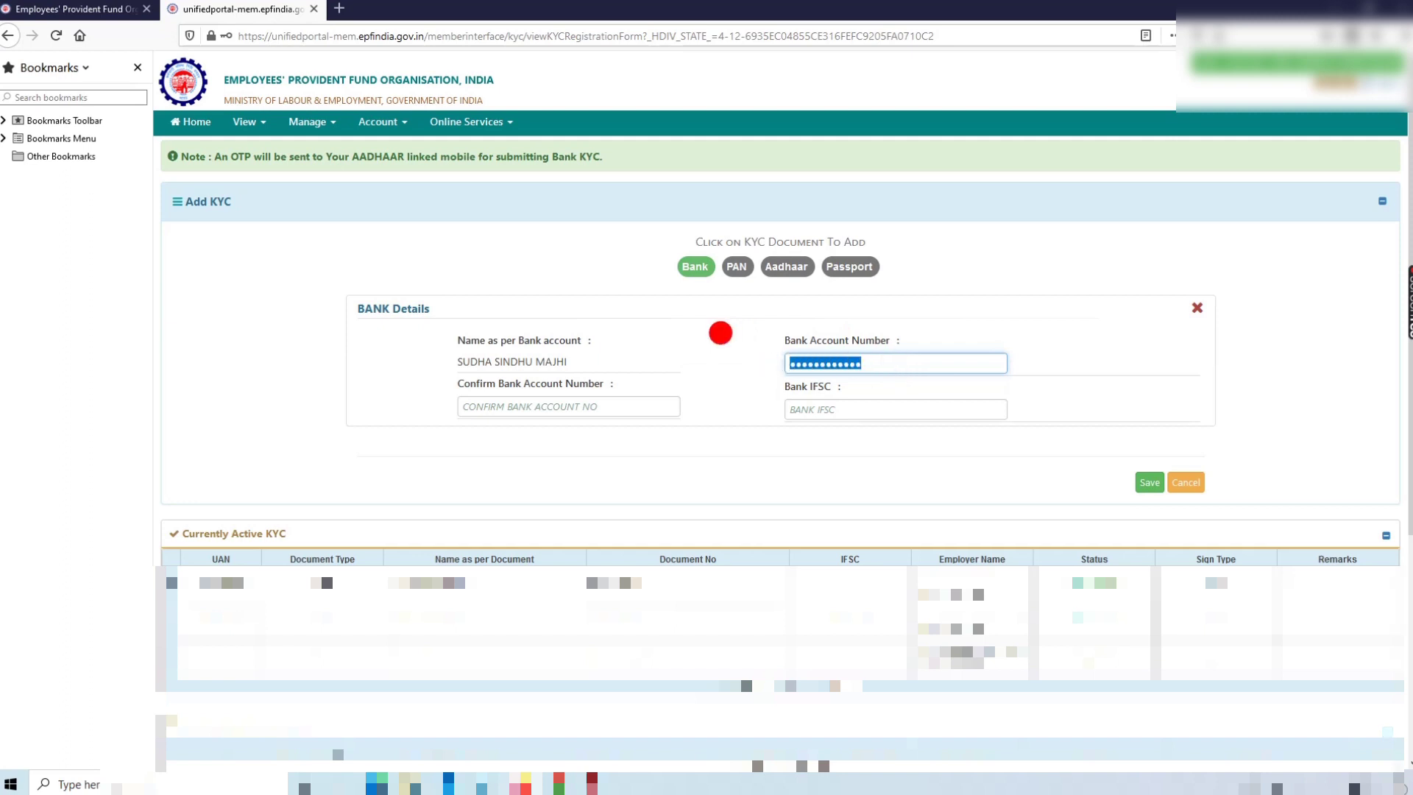
{"action": "left_click", "coordinate": [532, 406]}
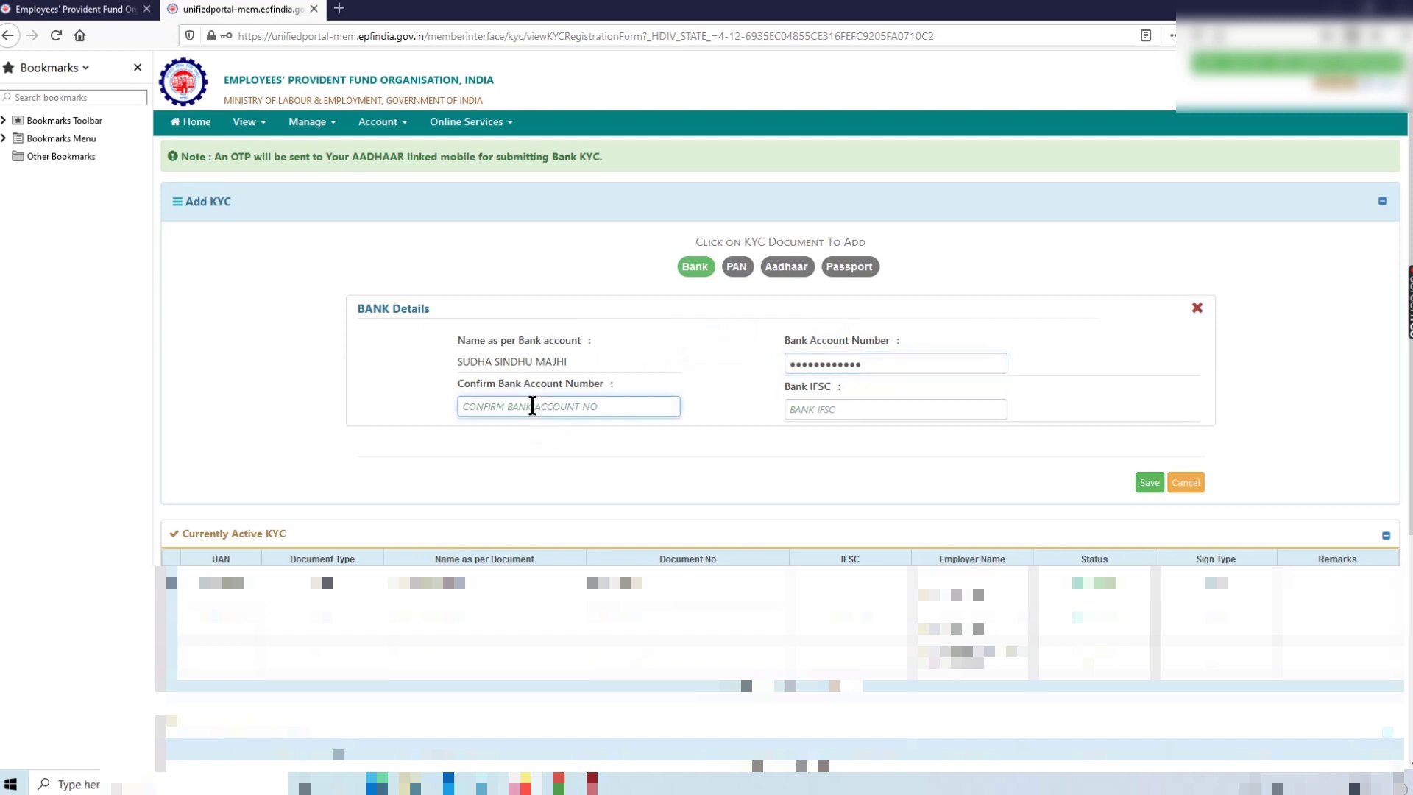
{"action": "type", "text": "00"}
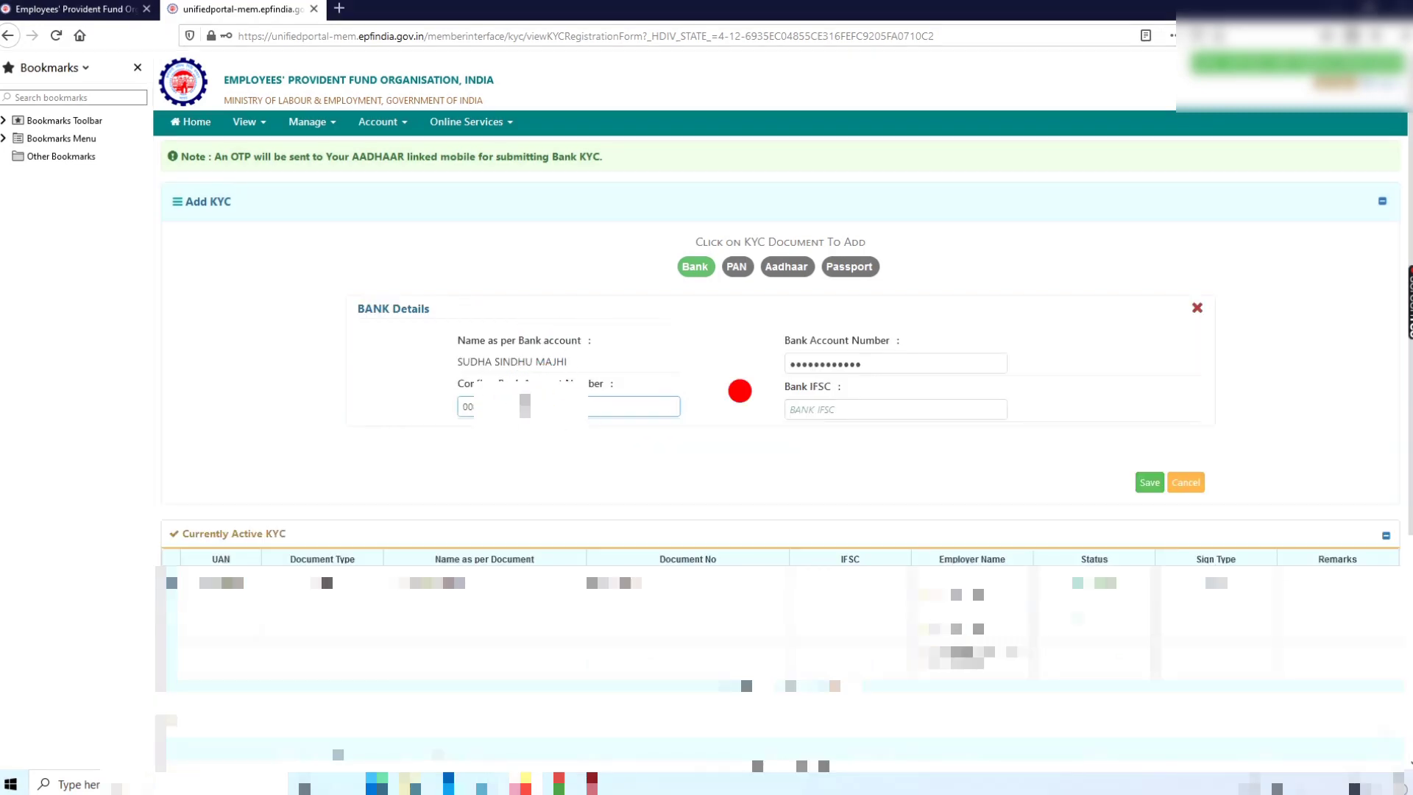
Enter ICIC0000083 as the bank IFSC code
{"action": "left_click", "coordinate": [838, 410]}
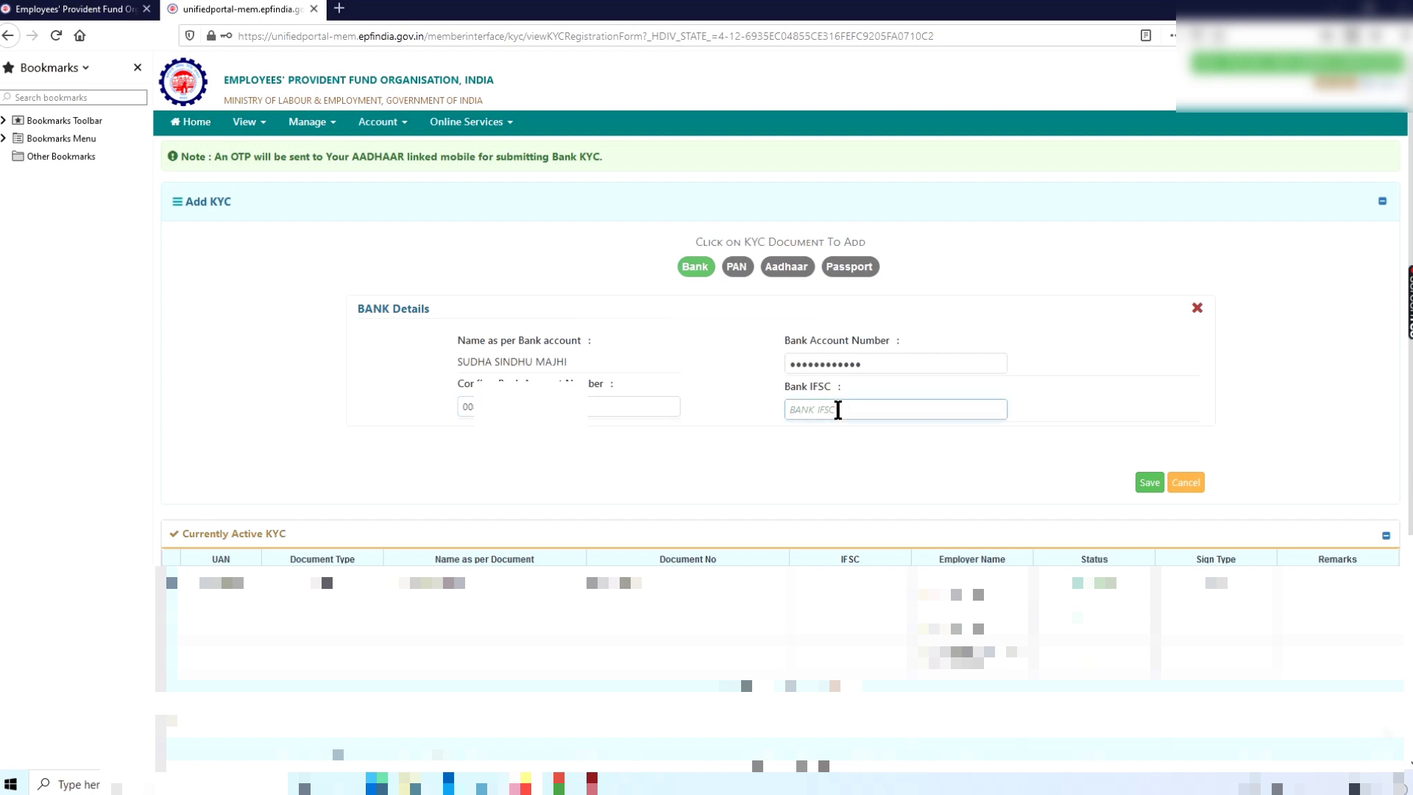
{"action": "type", "text": "ICI"}
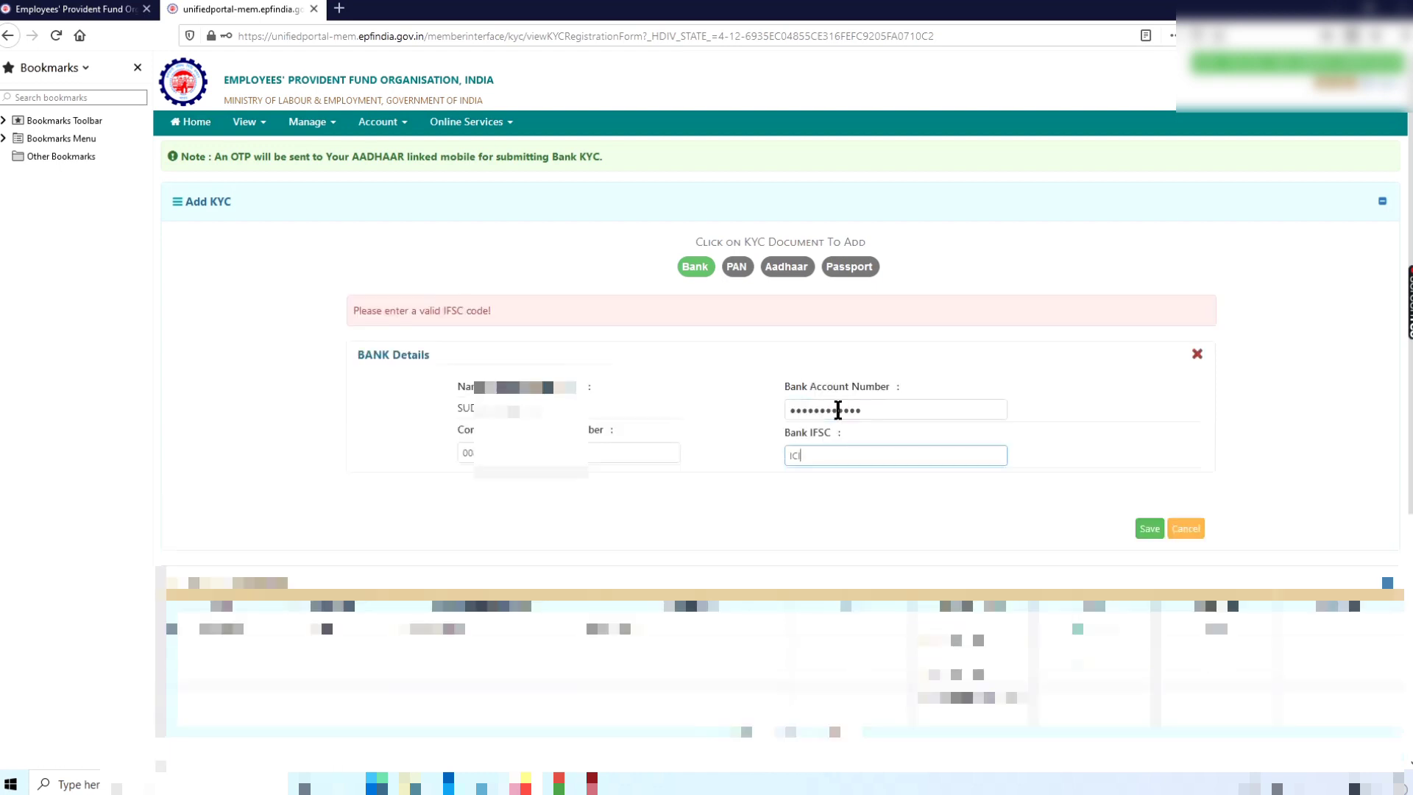
{"action": "type", "text": "C0000083"}
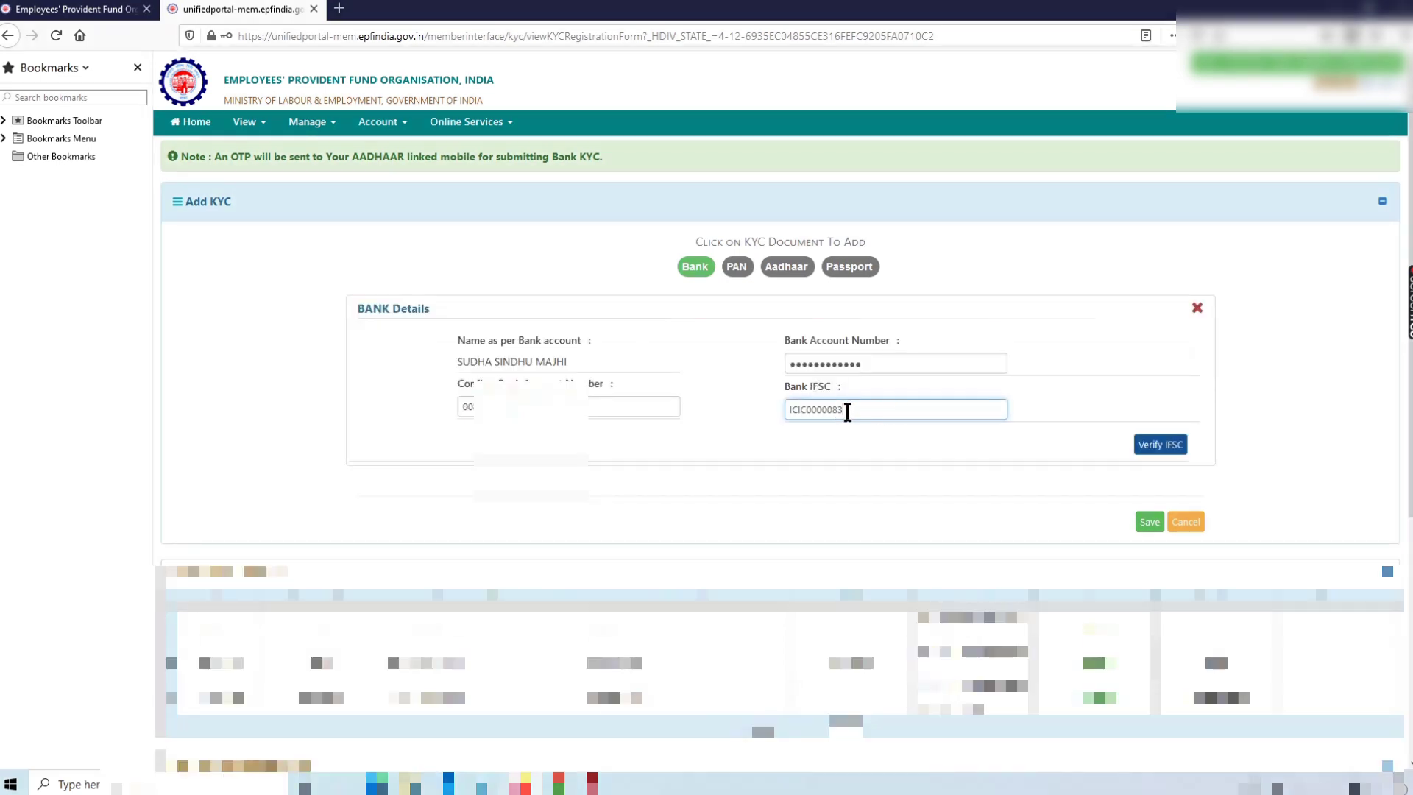
{"action": "left_click_drag", "start_coordinate": [848, 410], "coordinate": [731, 389]}
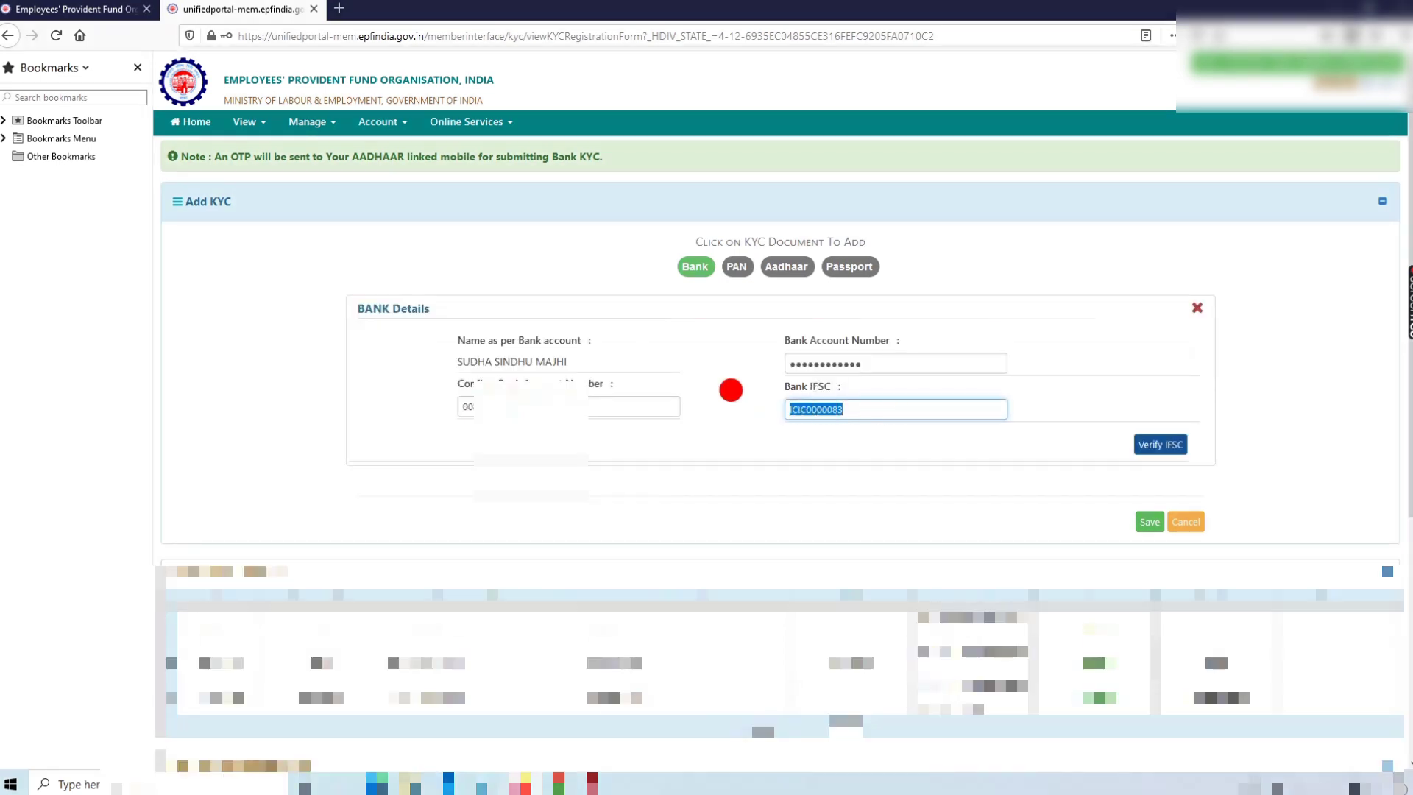
{"action": "left_click", "coordinate": [1169, 403]}
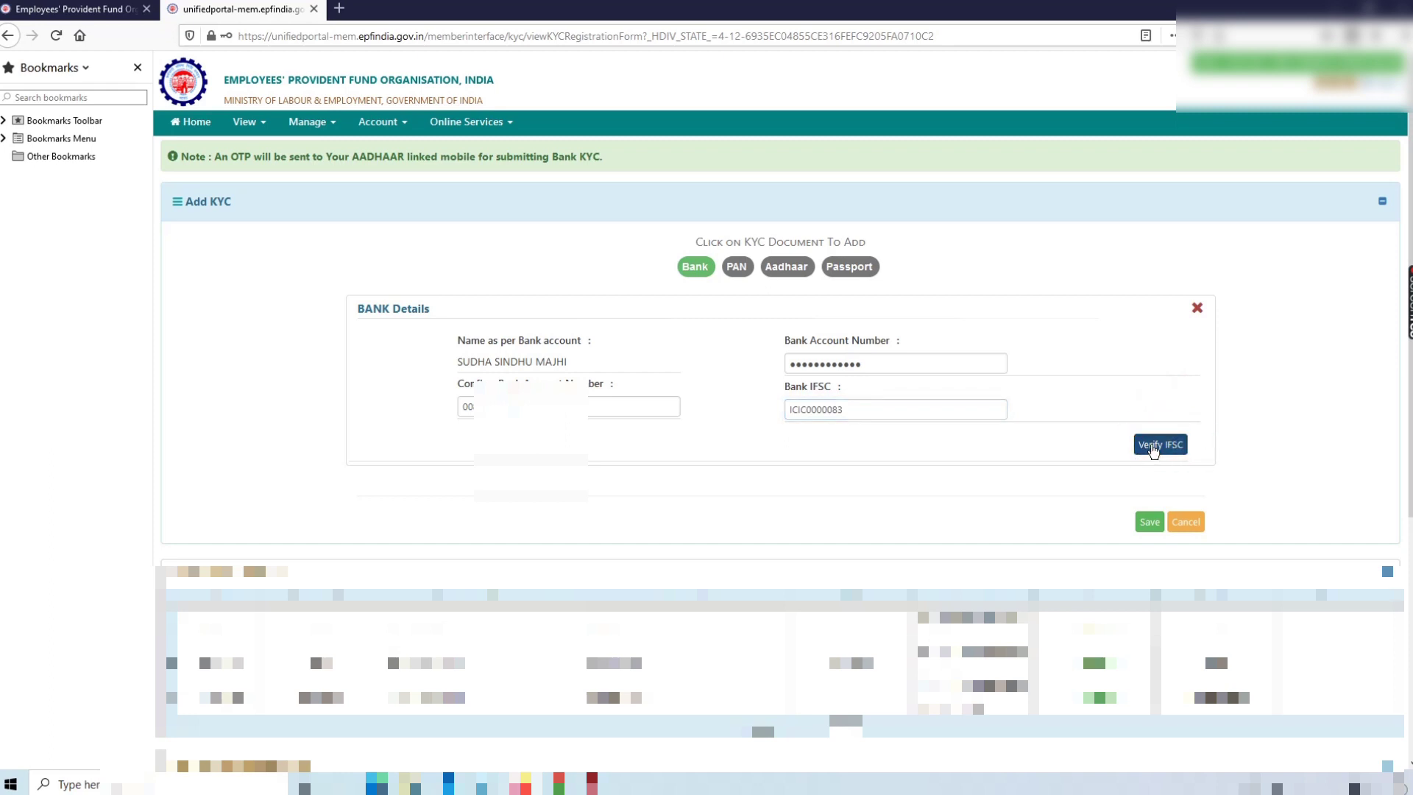
Verify IFSC ICIC0000083 as ICICI BANK LIMITED and save the bank KYC details
{"action": "left_click", "coordinate": [1153, 446]}
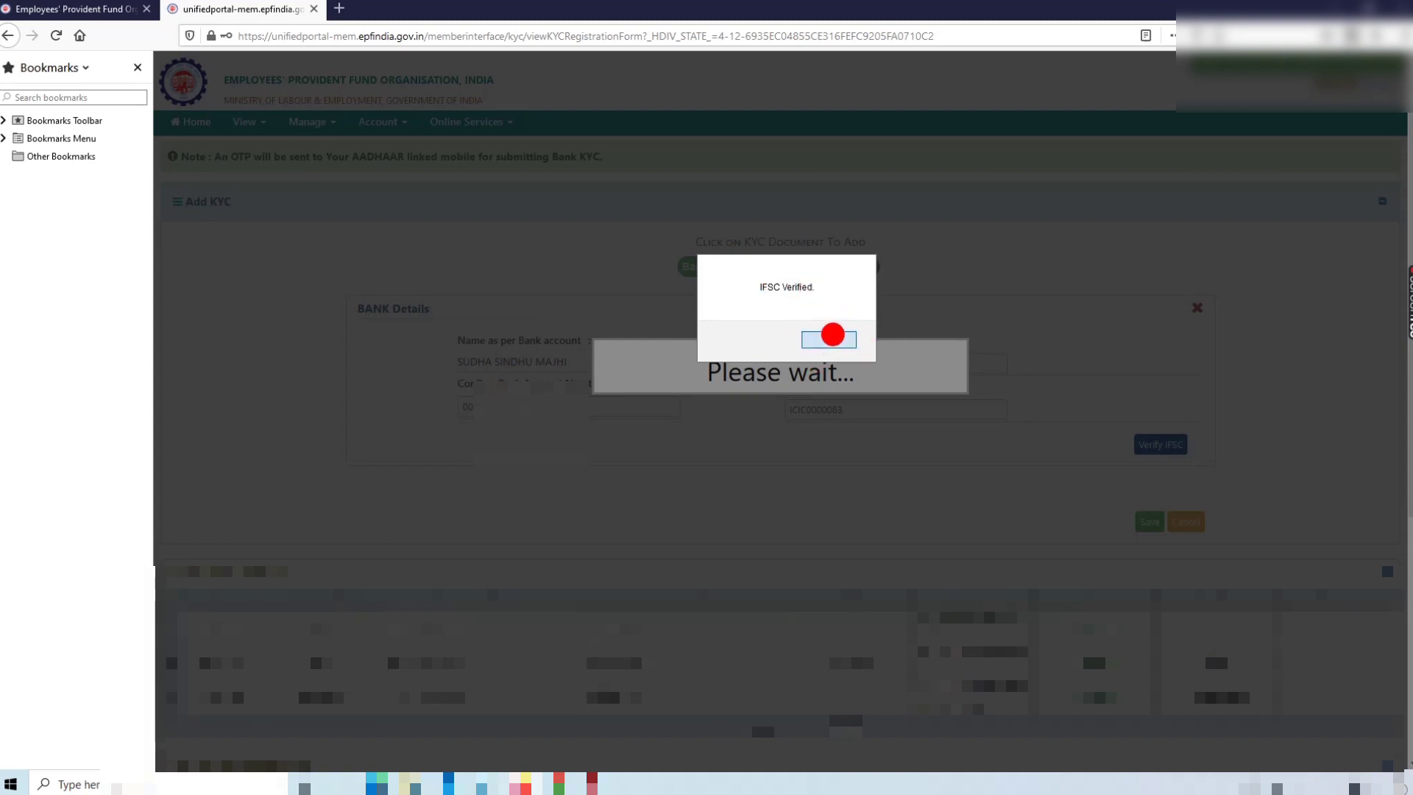
{"action": "left_click", "coordinate": [833, 337]}
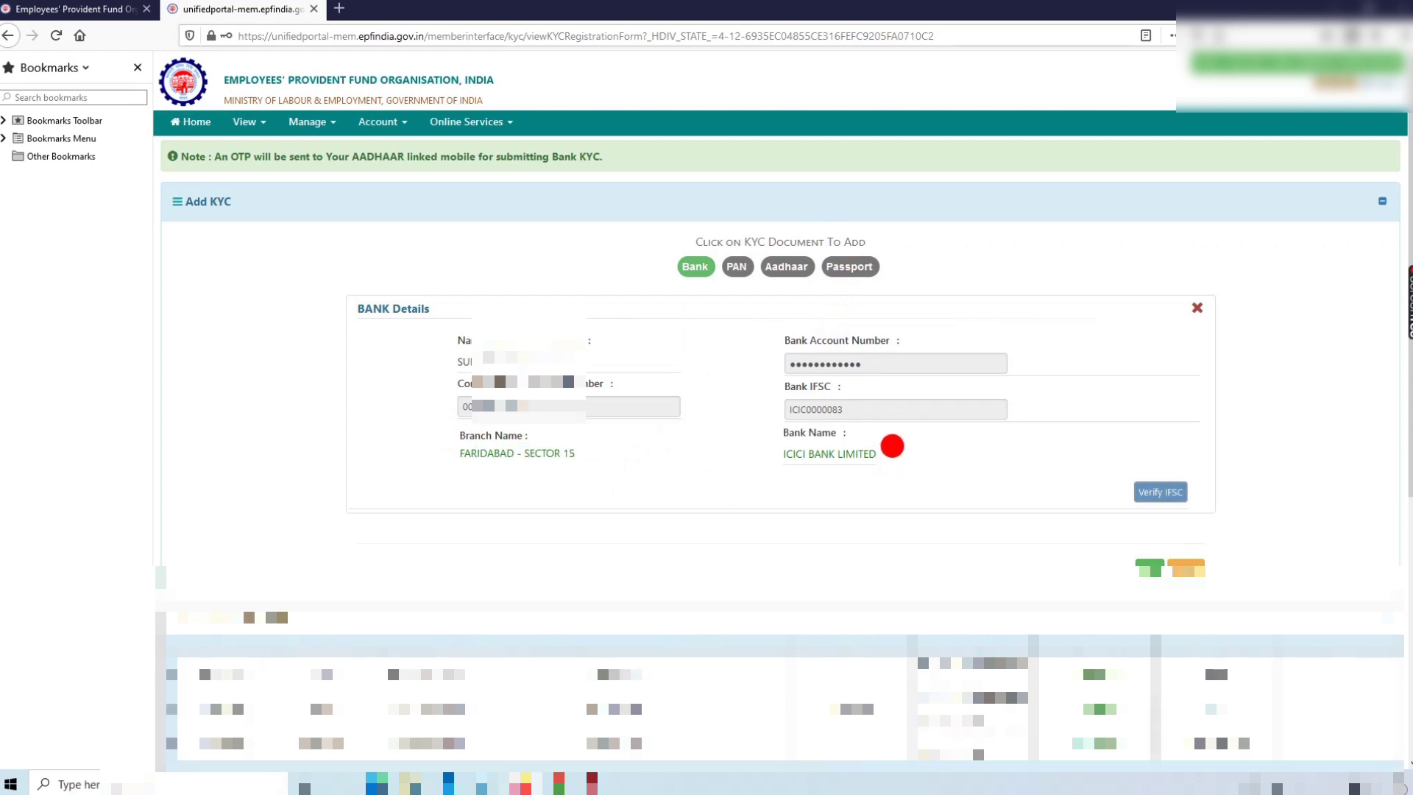
{"action": "triple_click", "coordinate": [773, 447]}
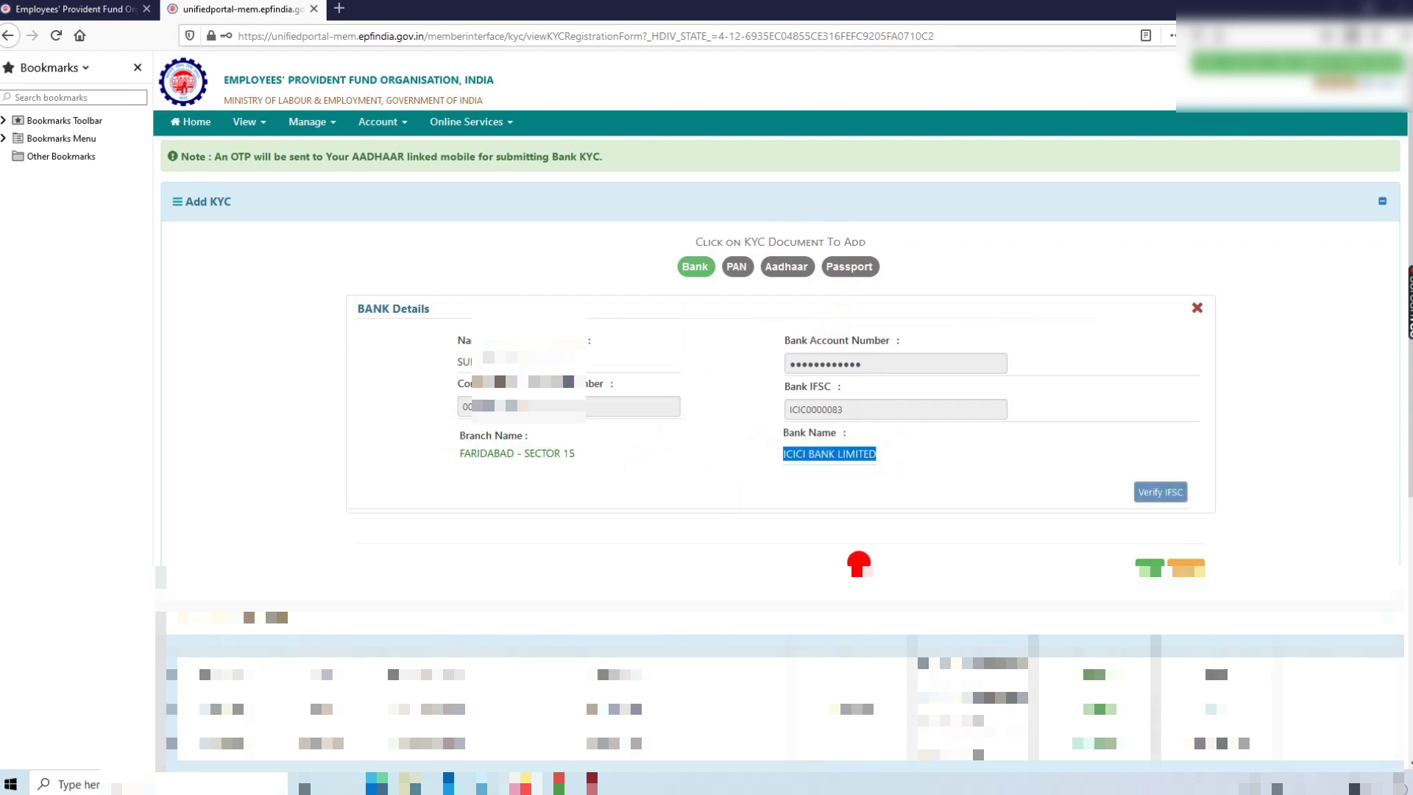
{"action": "left_click", "coordinate": [1145, 566]}
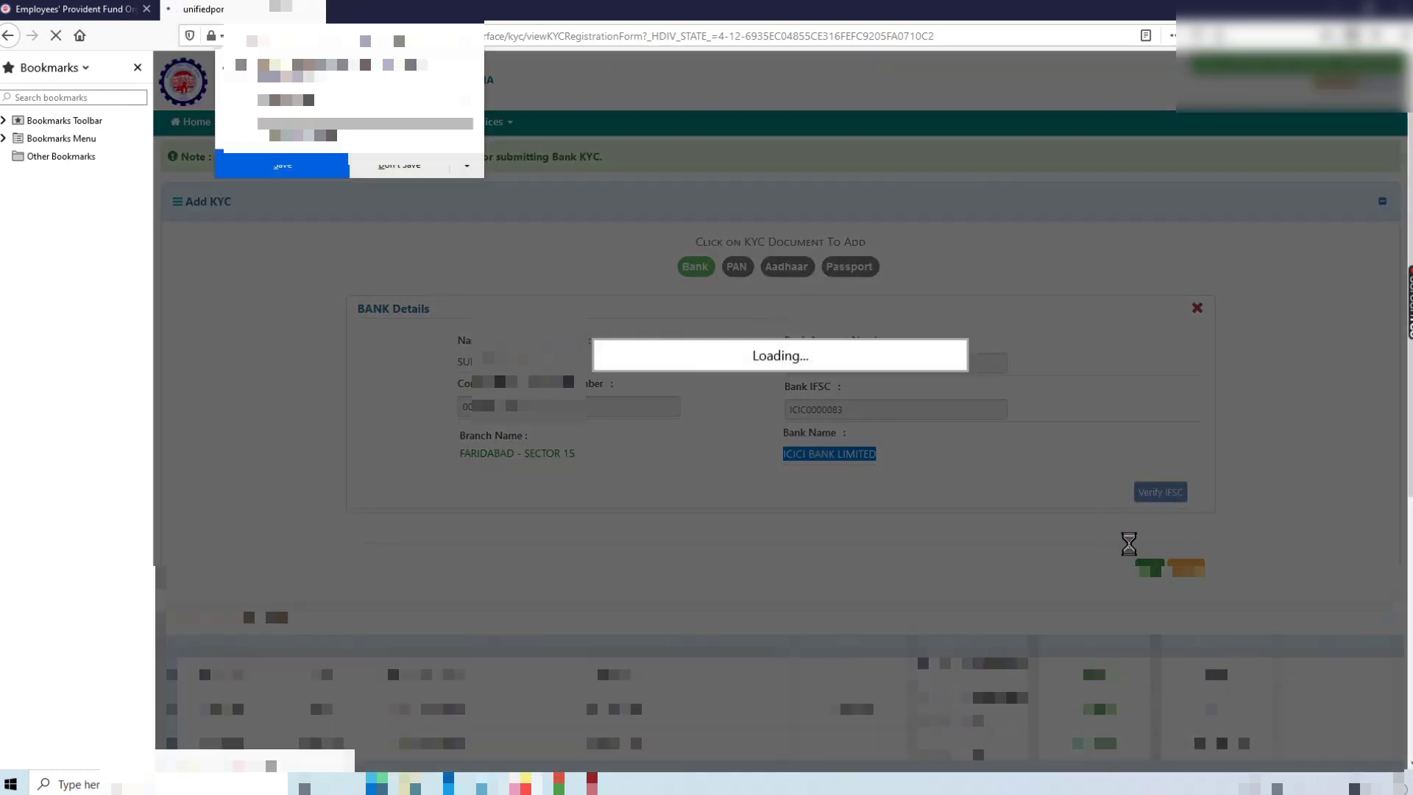
{"action": "left_click", "coordinate": [394, 162]}
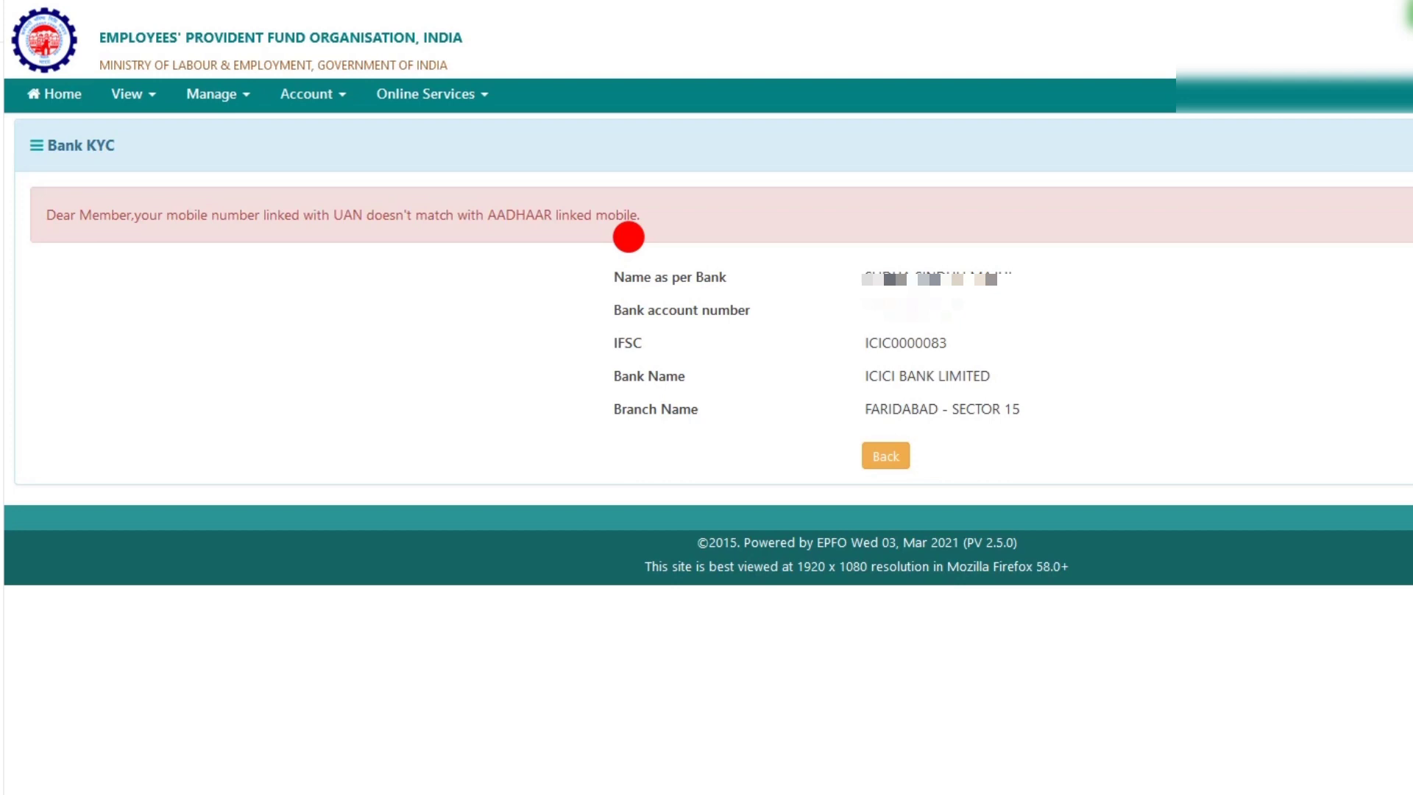
Highlight the UAN–Aadhaar mobile mismatch message, then open the Manage menu
{"action": "left_click_drag", "start_coordinate": [662, 214], "coordinate": [44, 145]}
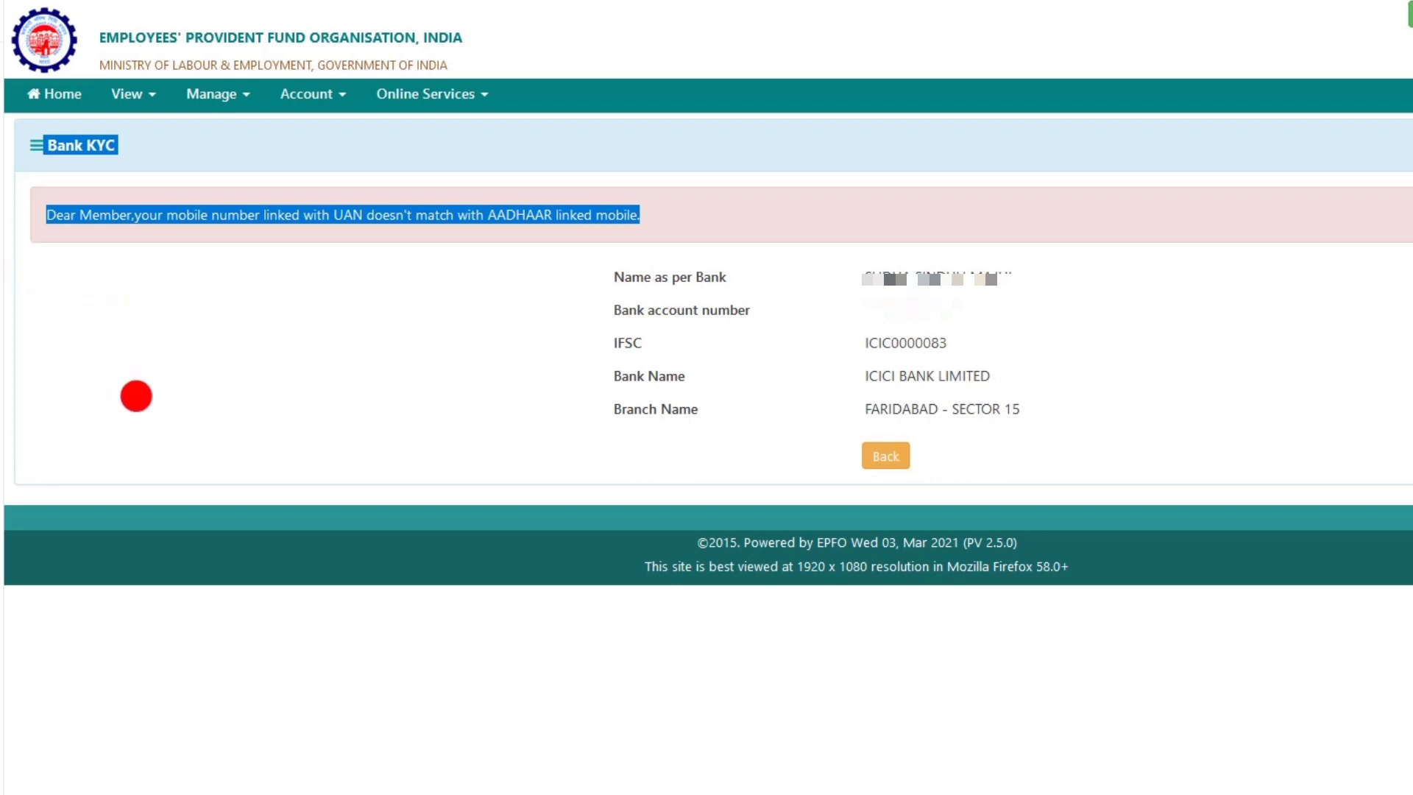
{"action": "left_click", "coordinate": [595, 262]}
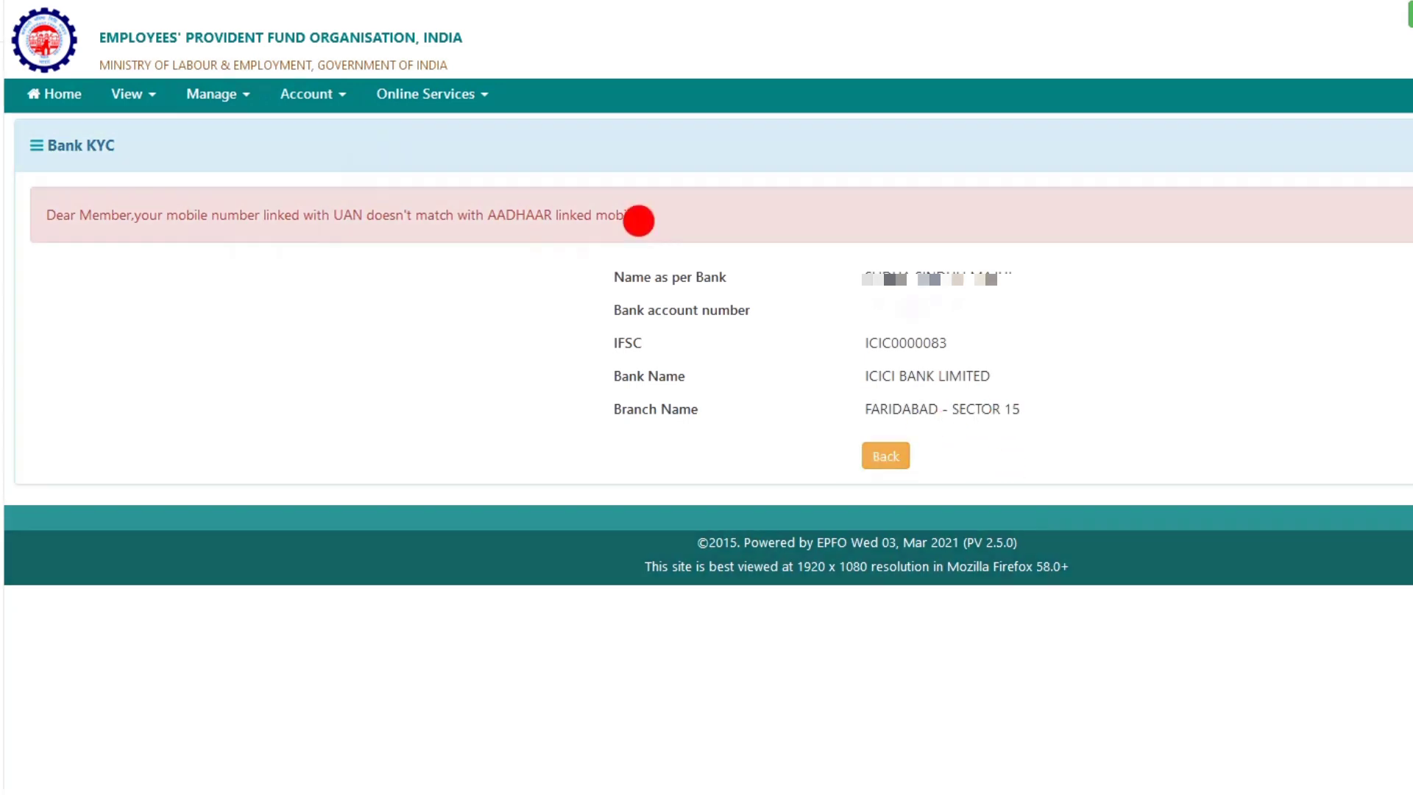
{"action": "left_click_drag", "start_coordinate": [405, 215], "coordinate": [271, 218]}
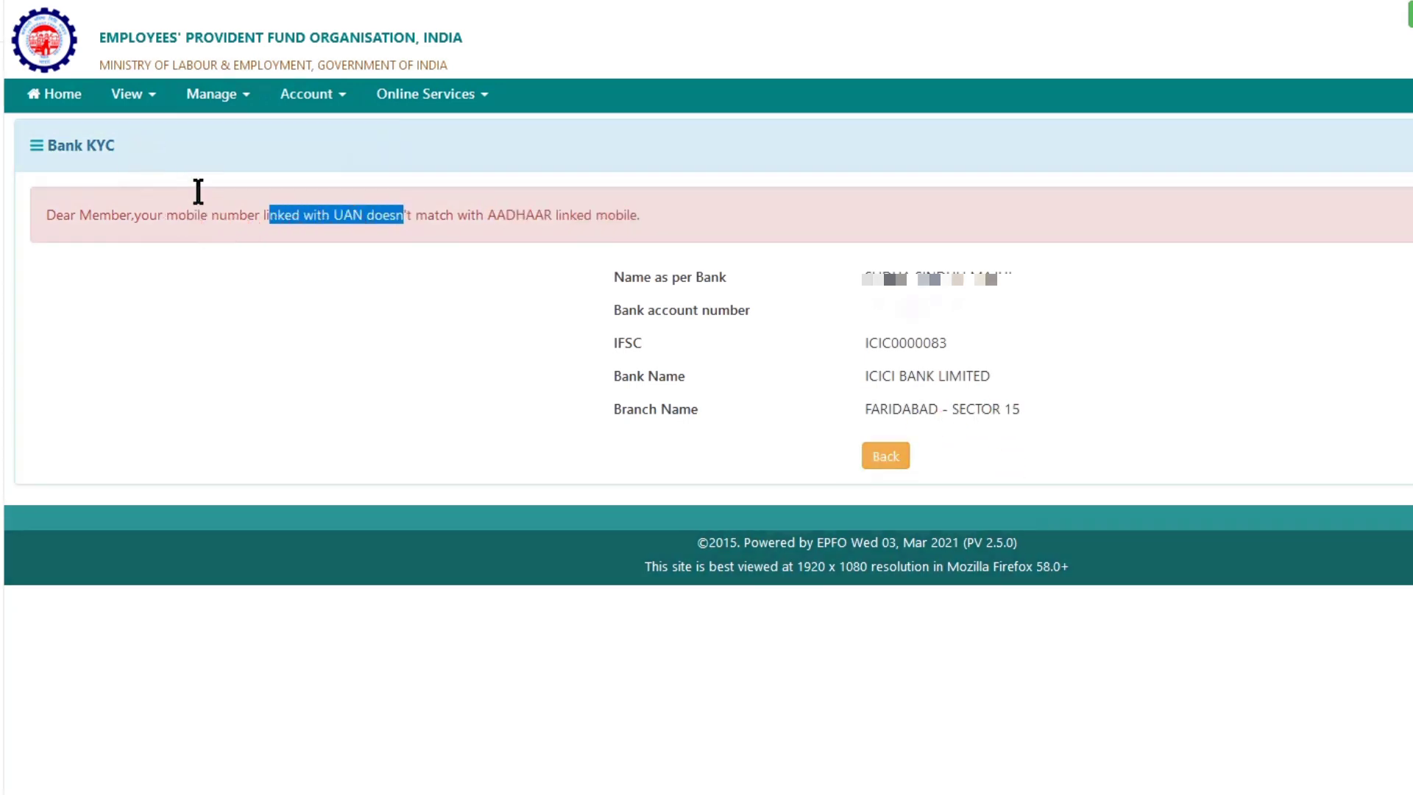
{"action": "left_click", "coordinate": [221, 94]}
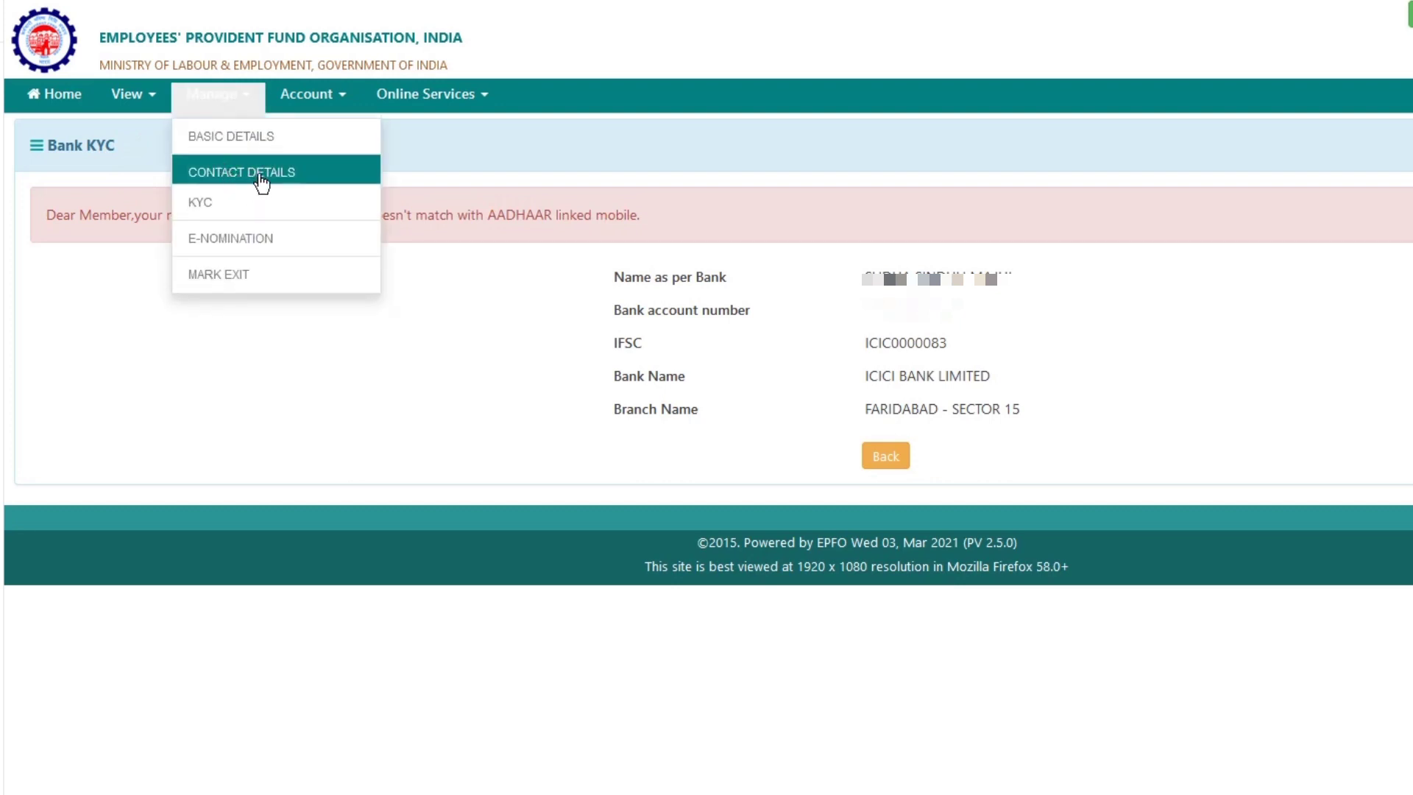
Go to Manage > Contact Details, then open the Online Services menu
{"action": "left_click", "coordinate": [276, 151]}
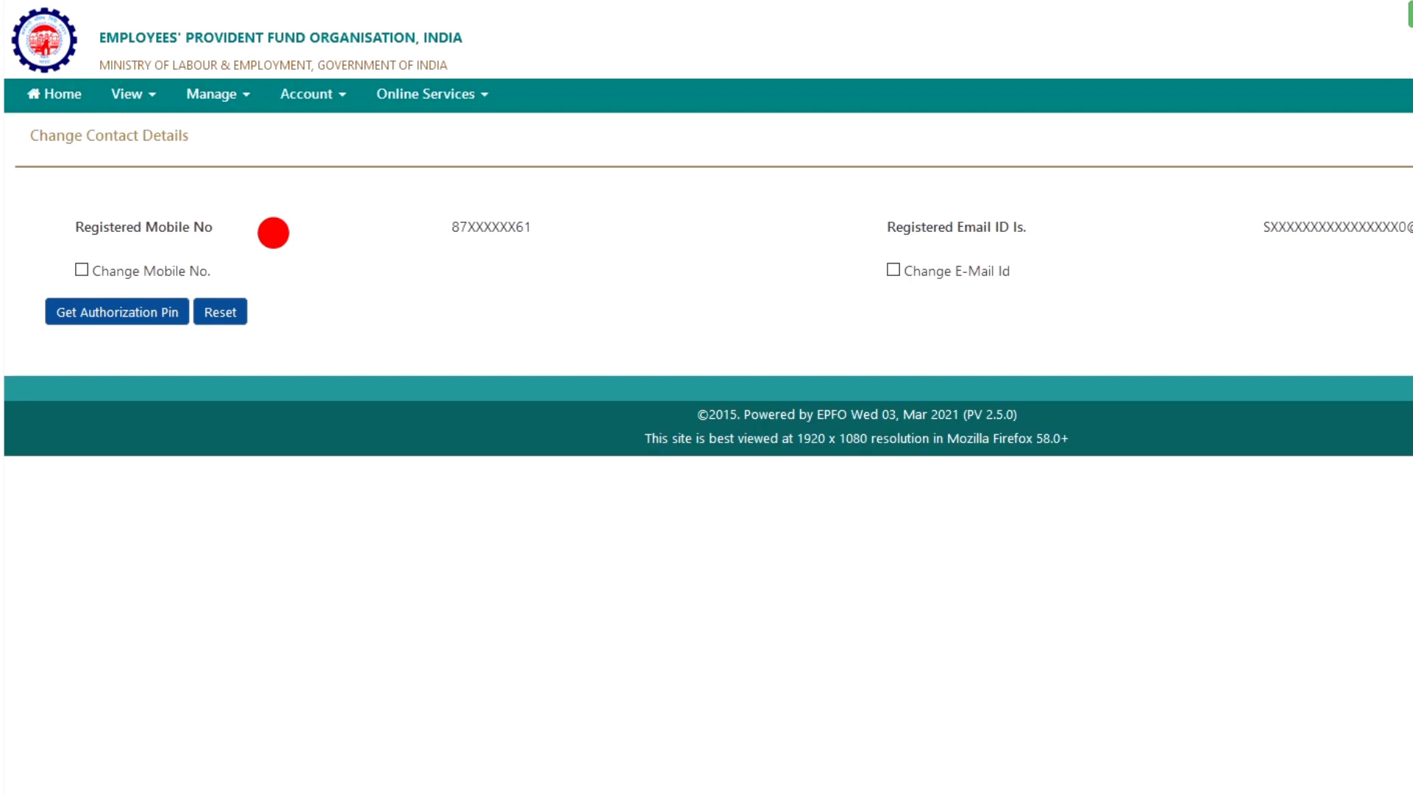
{"action": "left_click", "coordinate": [428, 103]}
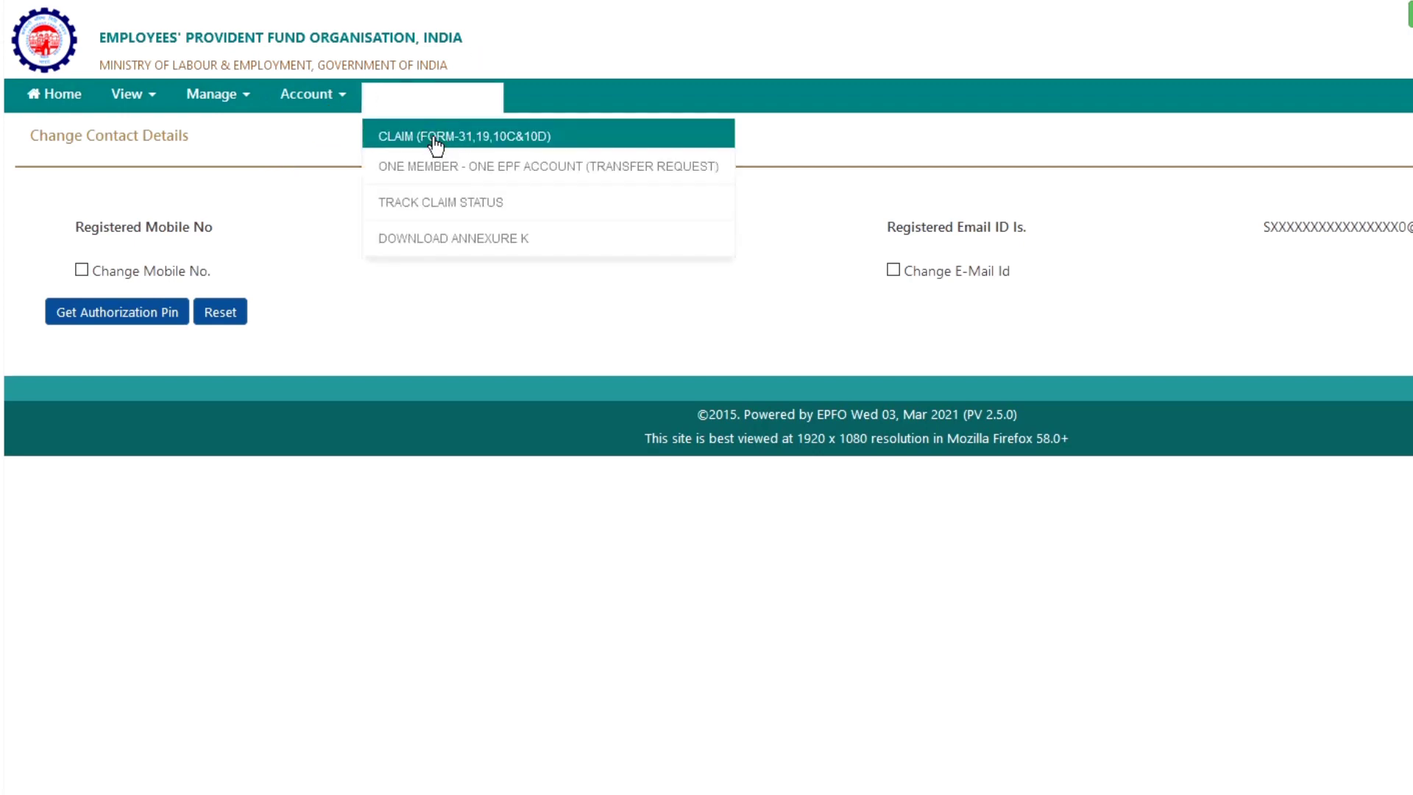
Open CLAIM (FORM-31,19,10C&10D), verify the bank account number, accept the terms, and proceed
{"action": "left_click", "coordinate": [436, 140]}
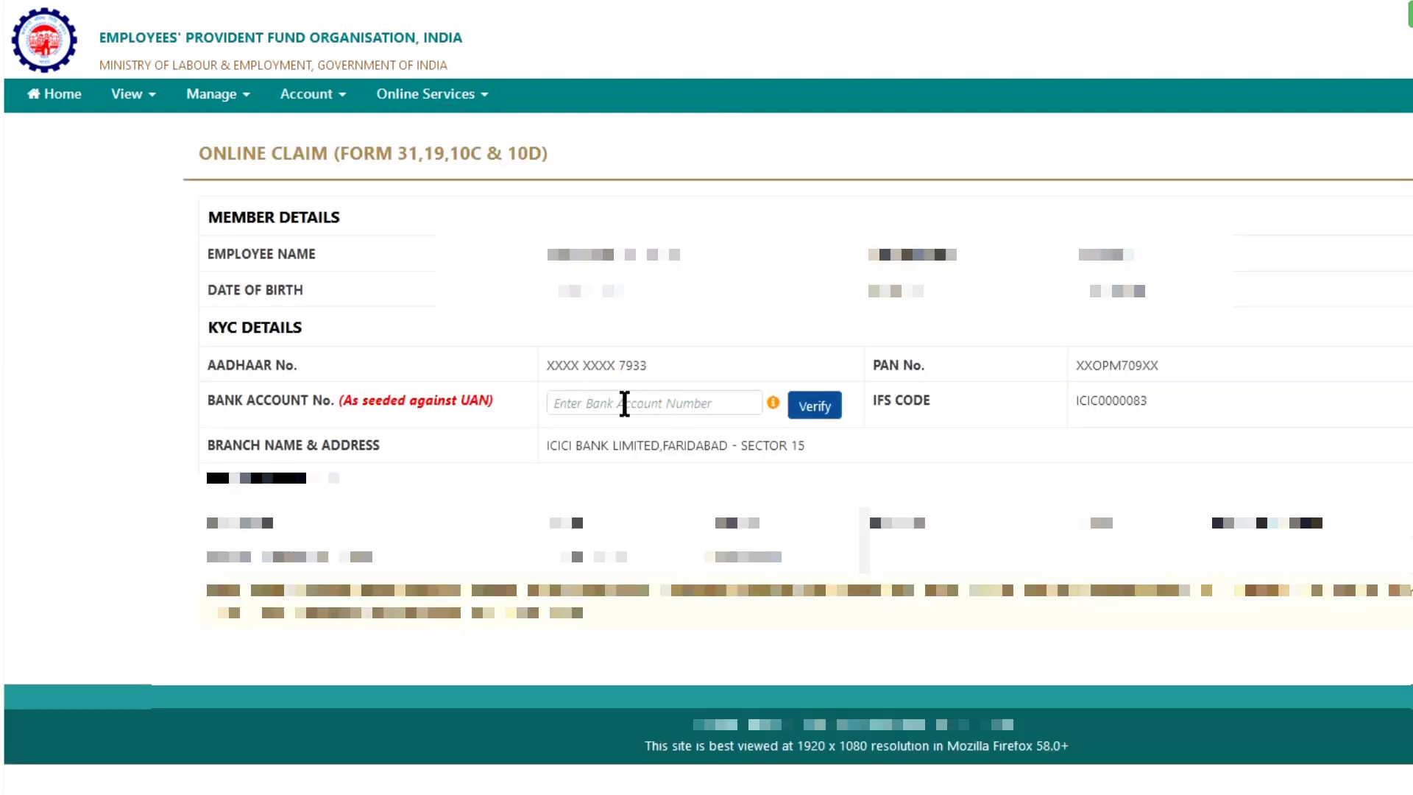
{"action": "left_click", "coordinate": [621, 401]}
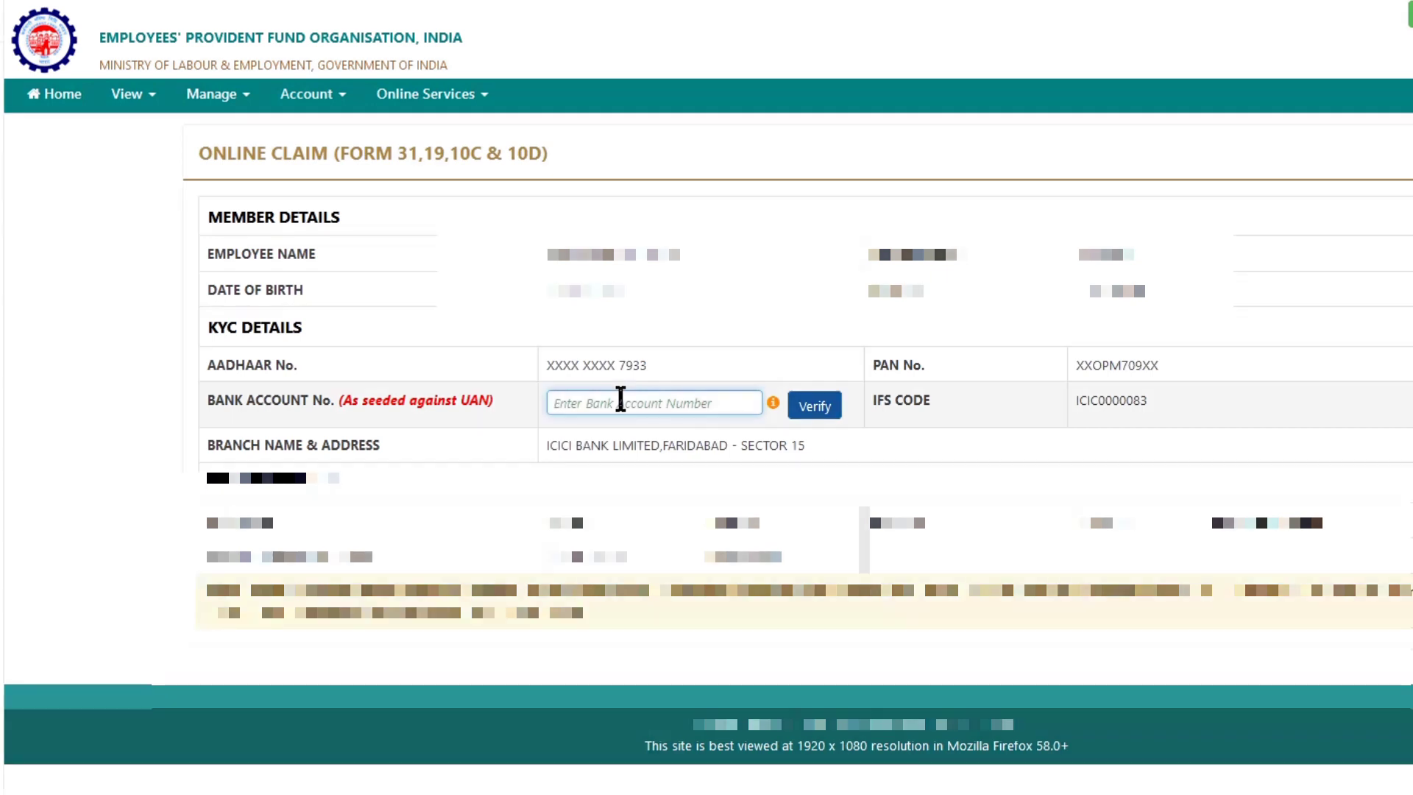
{"action": "type", "text": "000"}
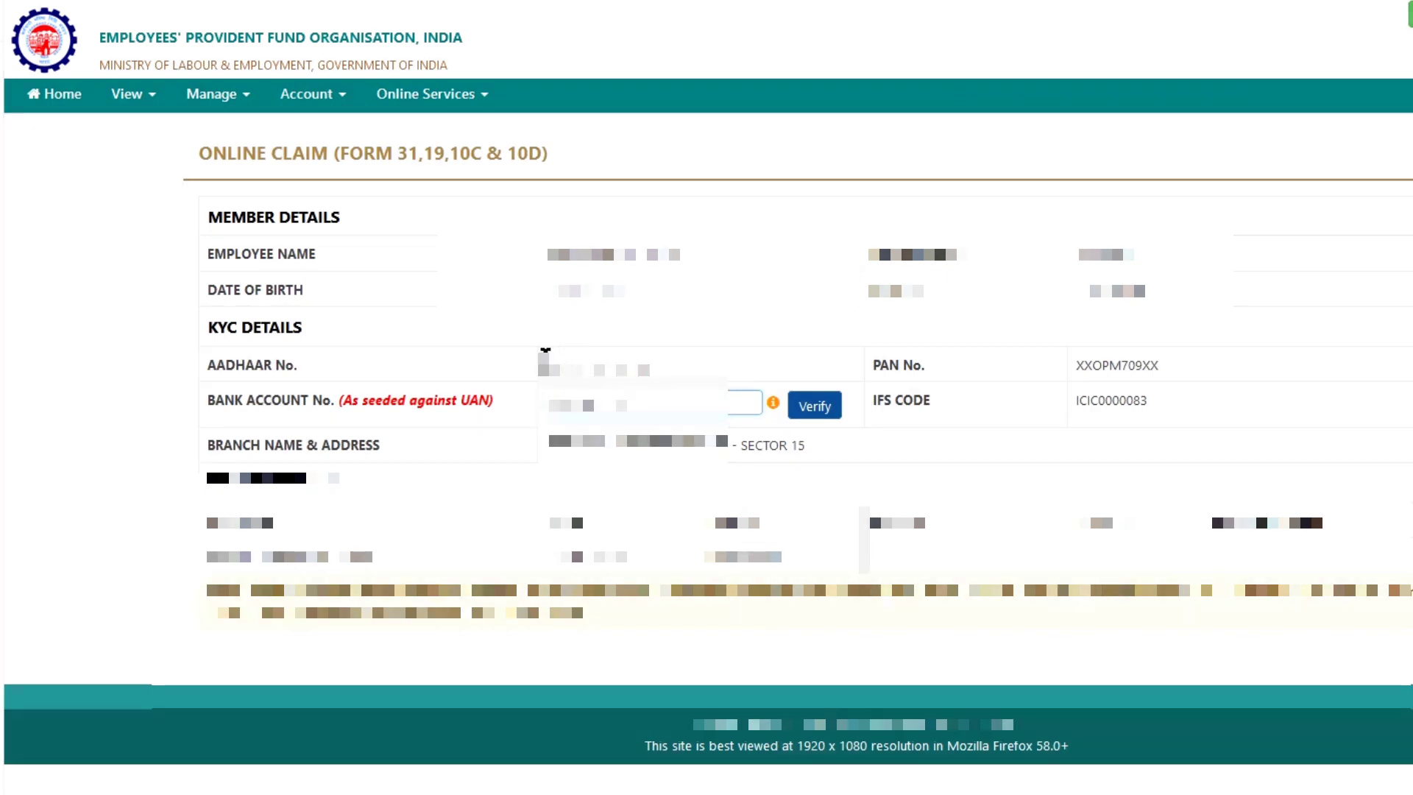
{"action": "type", "text": "0"}
{"action": "left_click", "coordinate": [818, 404]}
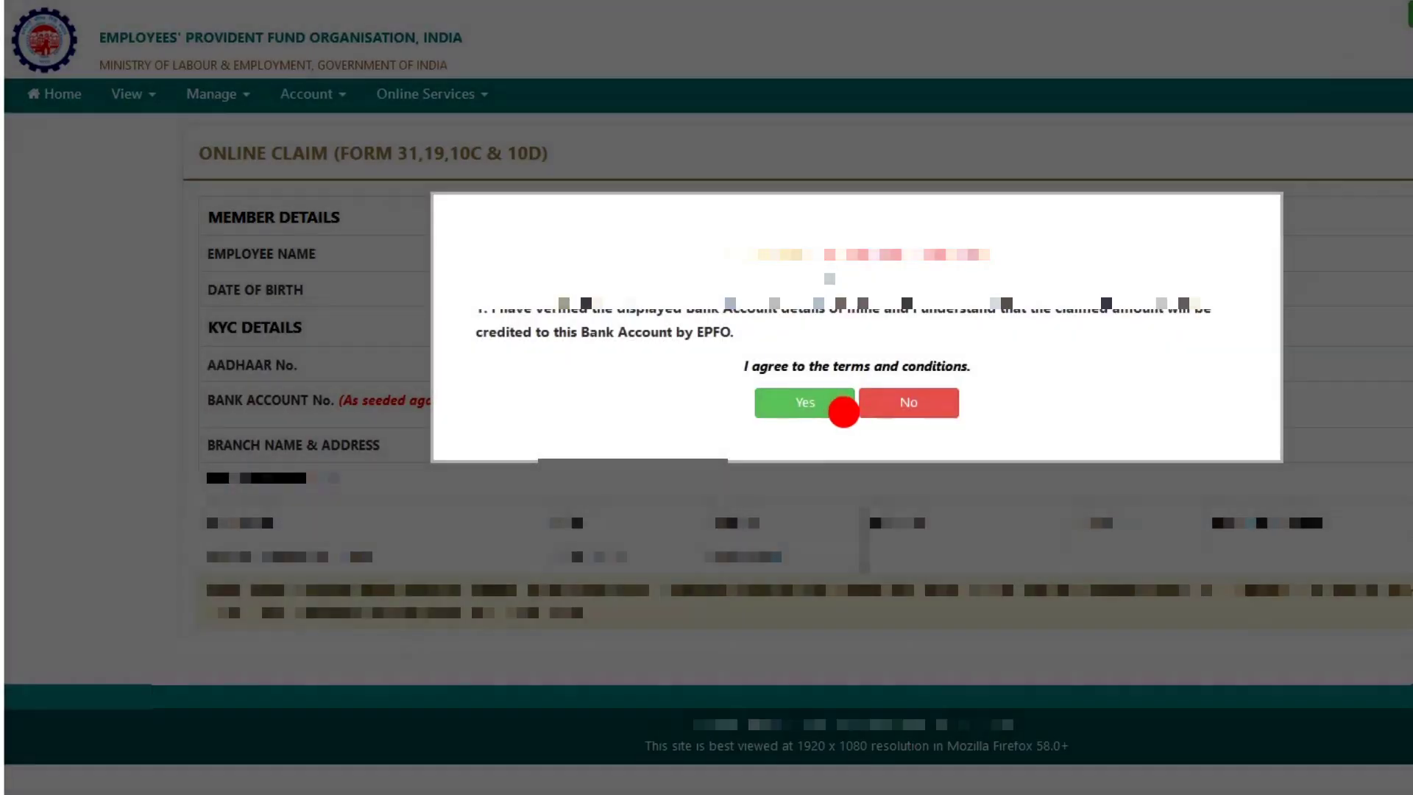
{"action": "left_click", "coordinate": [805, 403]}
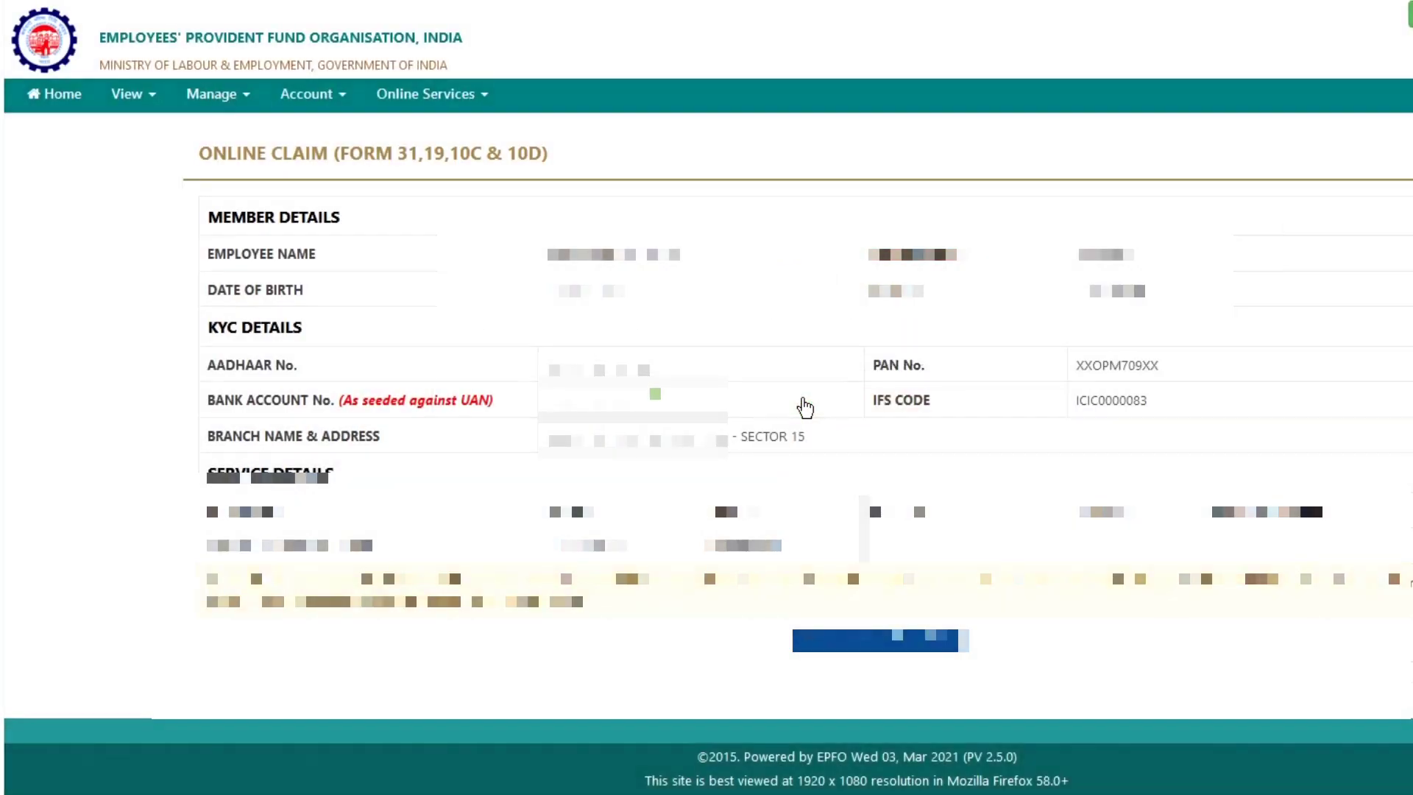
{"action": "left_click", "coordinate": [872, 642]}
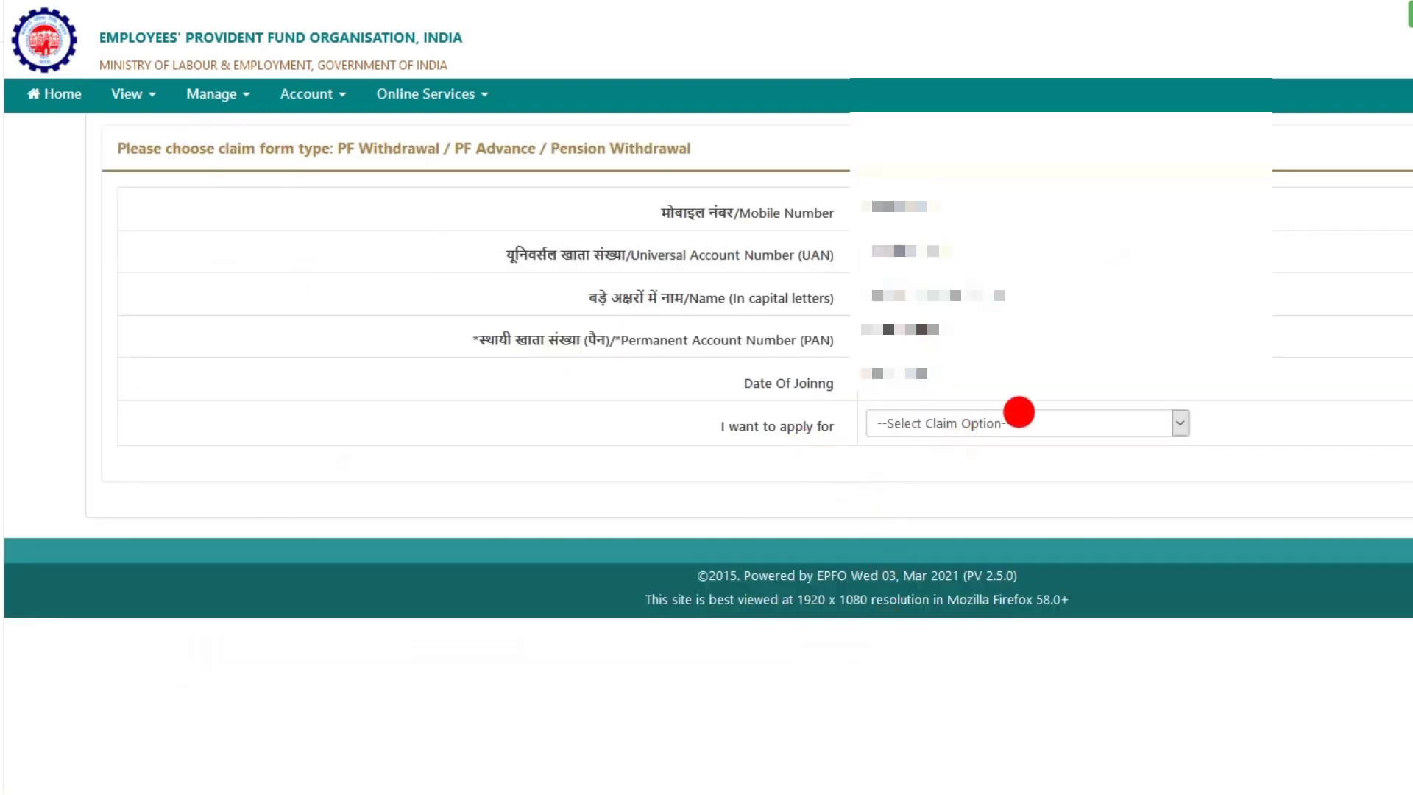
Choose a PF ADVANCE (FORM-31) claim for OUTBREAK OF PANDEMIC (COVID-19) asking Rs. 10000
{"action": "left_click", "coordinate": [1019, 412]}
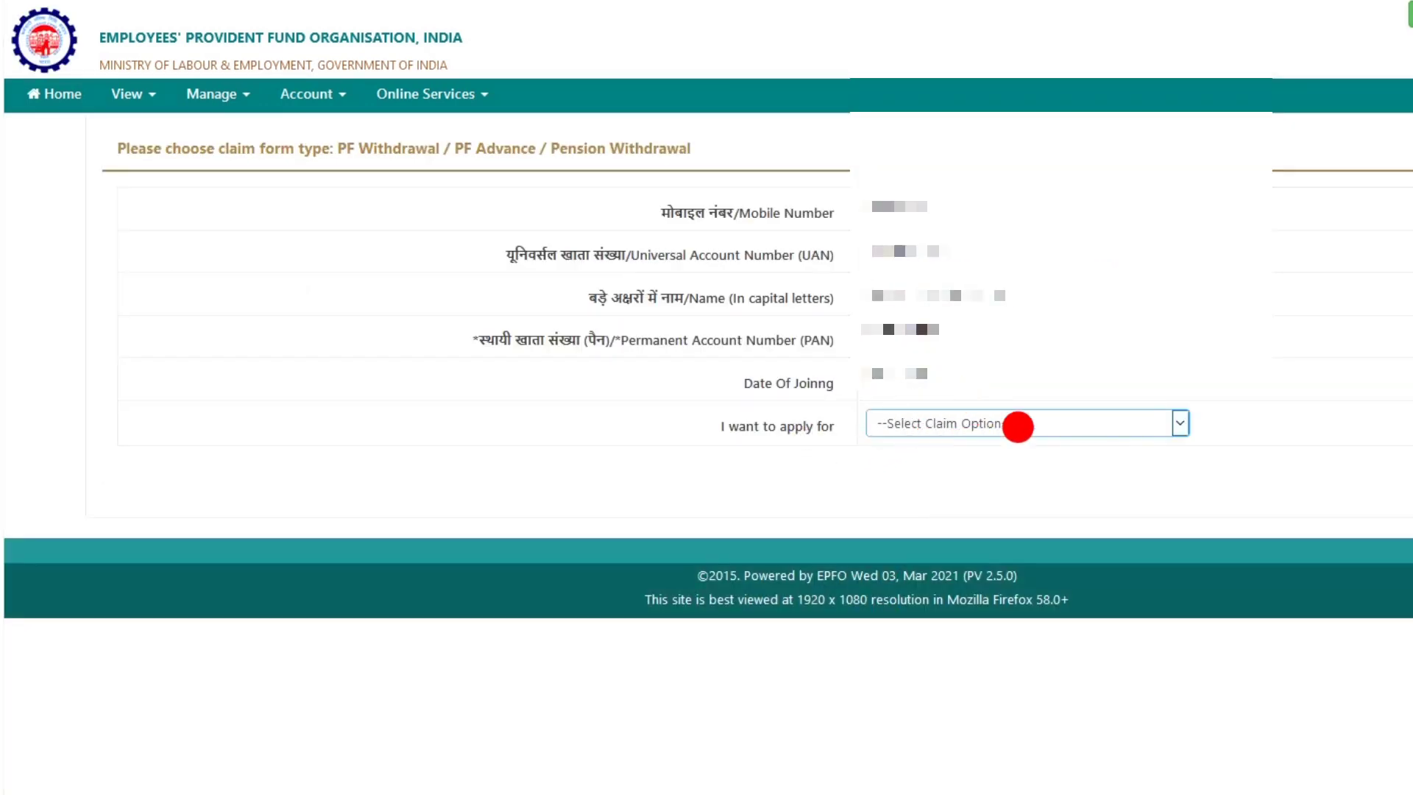
{"action": "left_click", "coordinate": [1038, 417]}
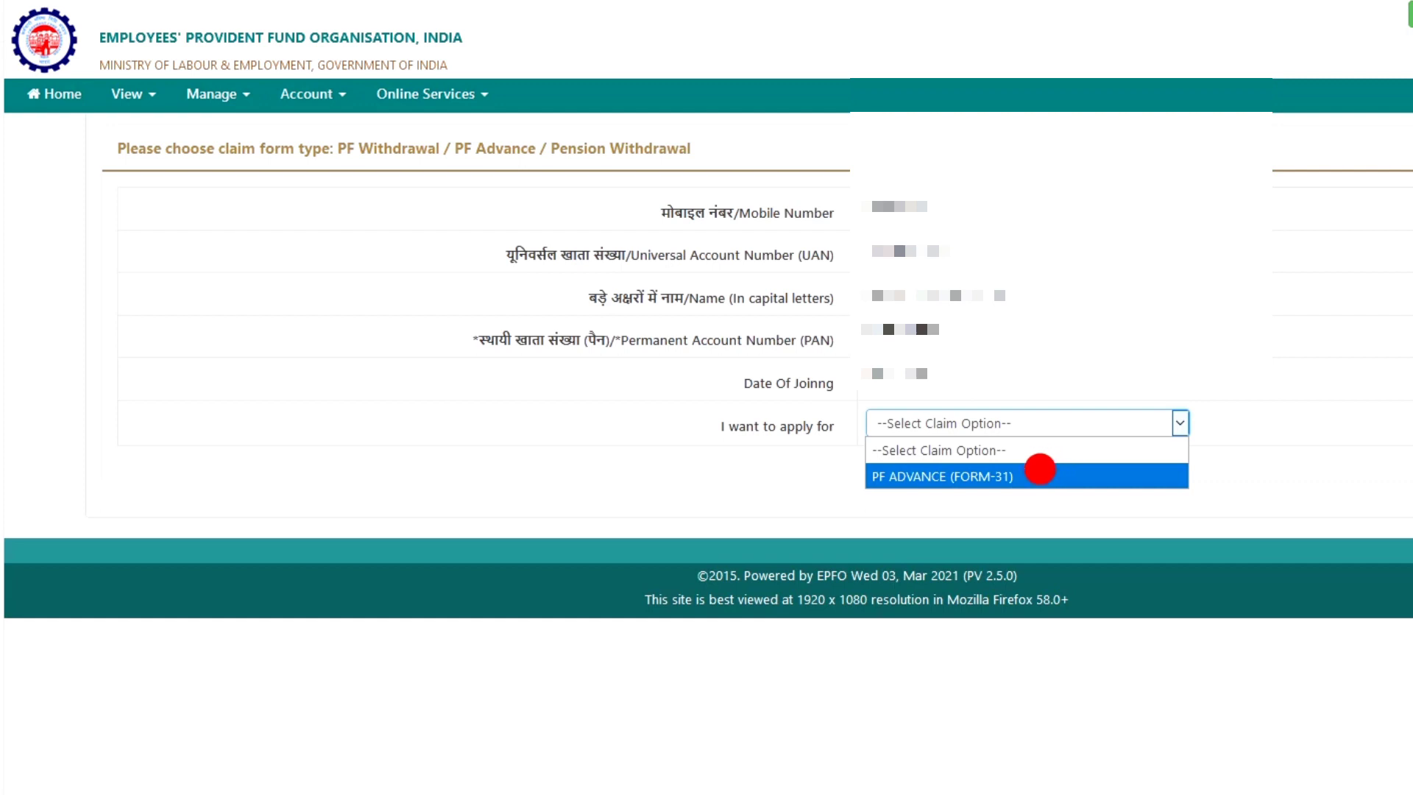
{"action": "left_click", "coordinate": [1040, 469]}
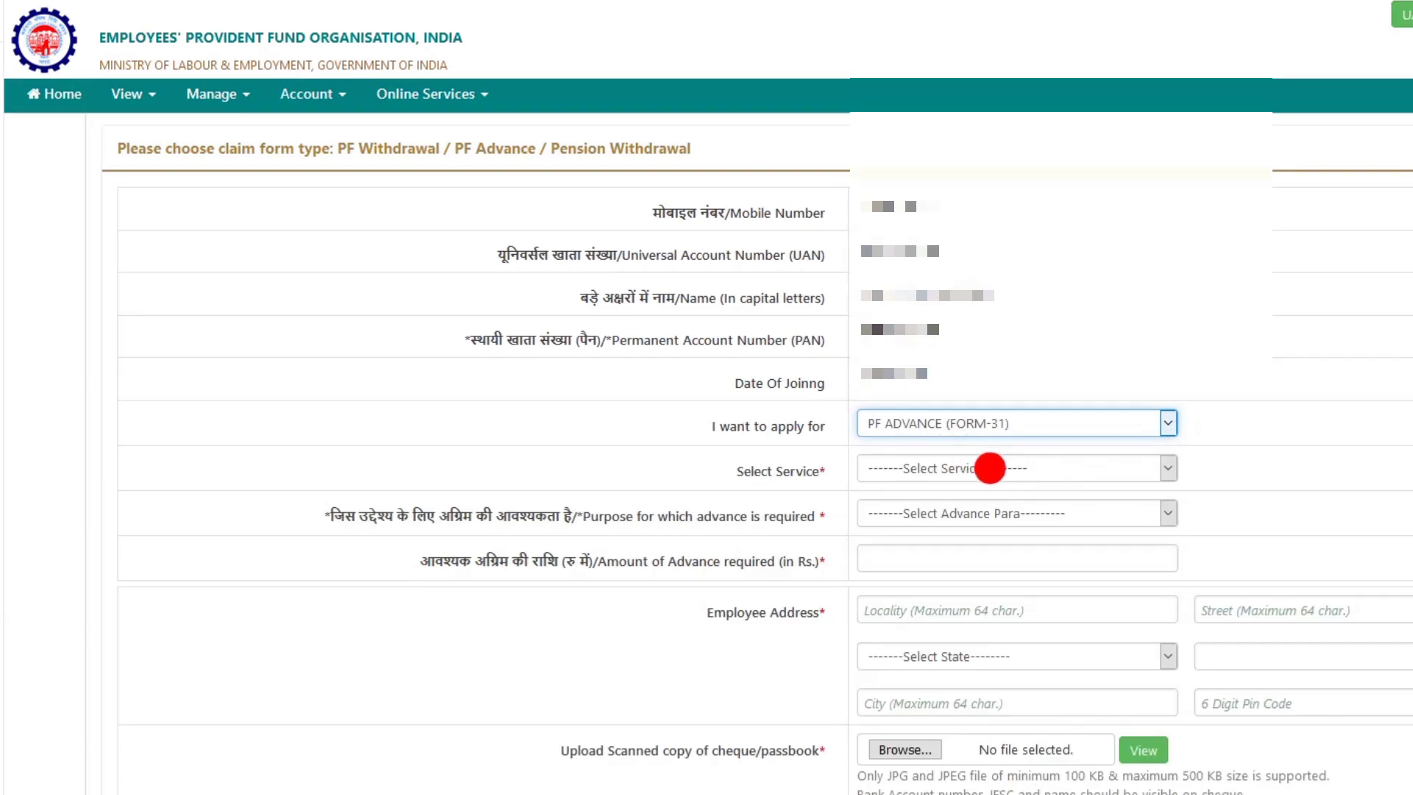
{"action": "left_click", "coordinate": [1013, 462]}
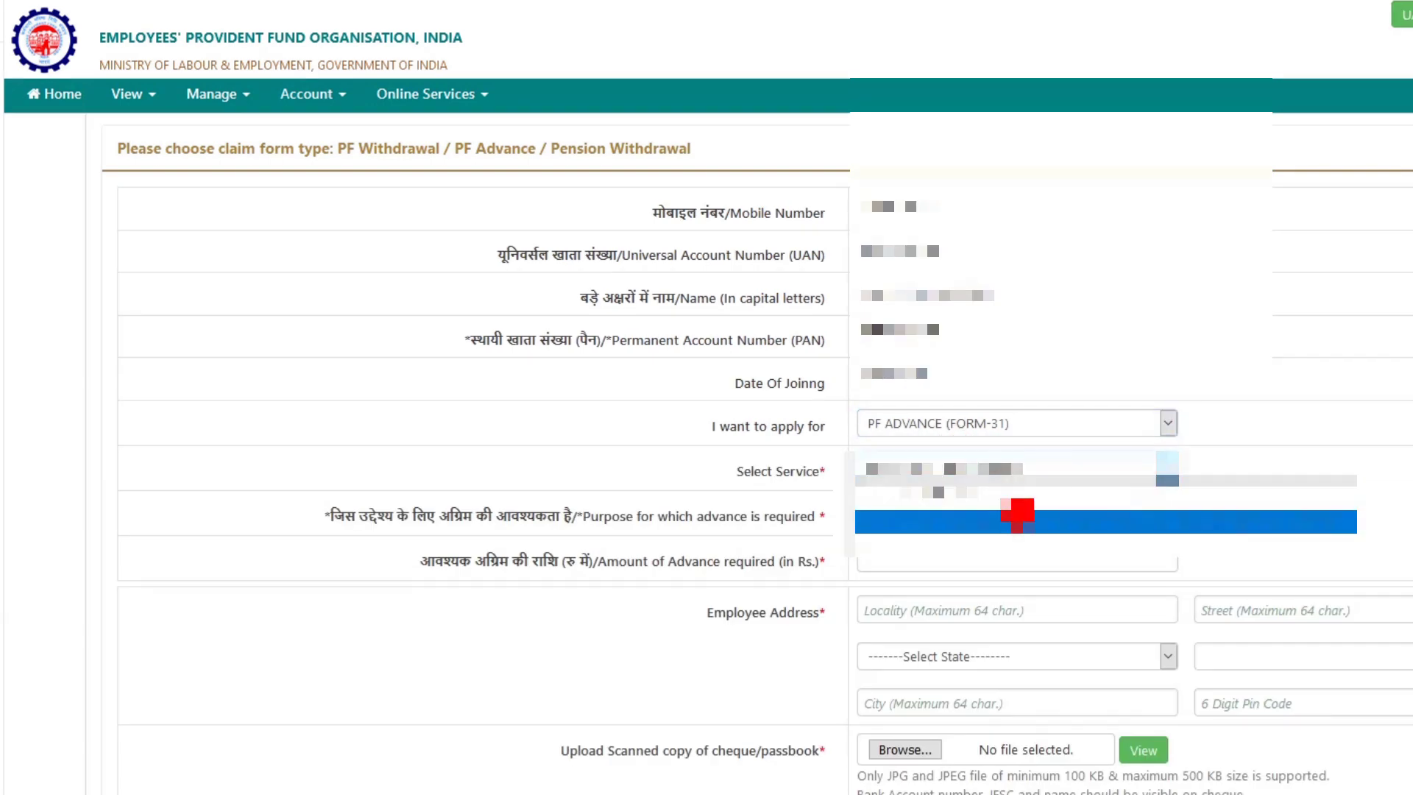
{"action": "left_click", "coordinate": [1016, 509]}
{"action": "left_click", "coordinate": [995, 506]}
{"action": "left_click", "coordinate": [995, 504]}
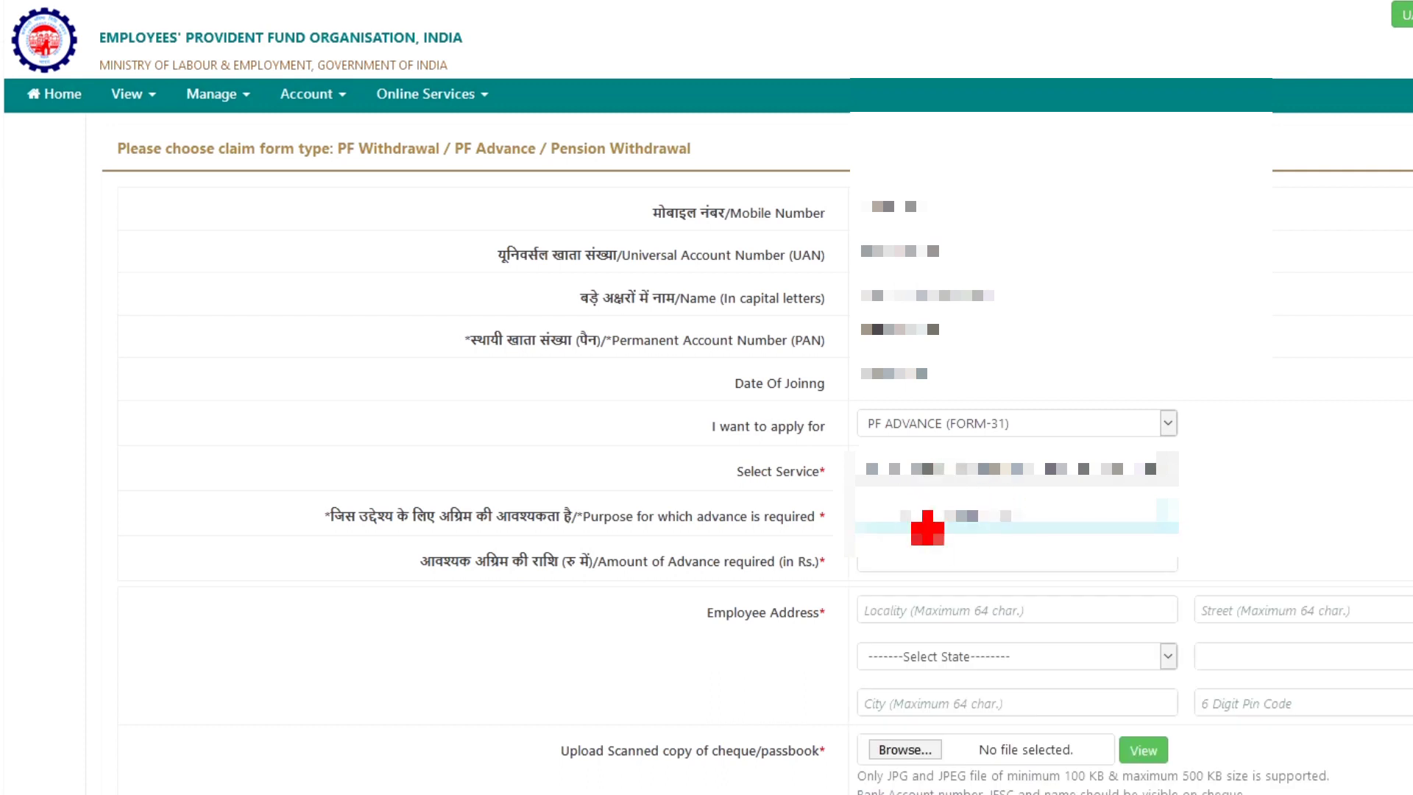
{"action": "left_click", "coordinate": [1062, 504]}
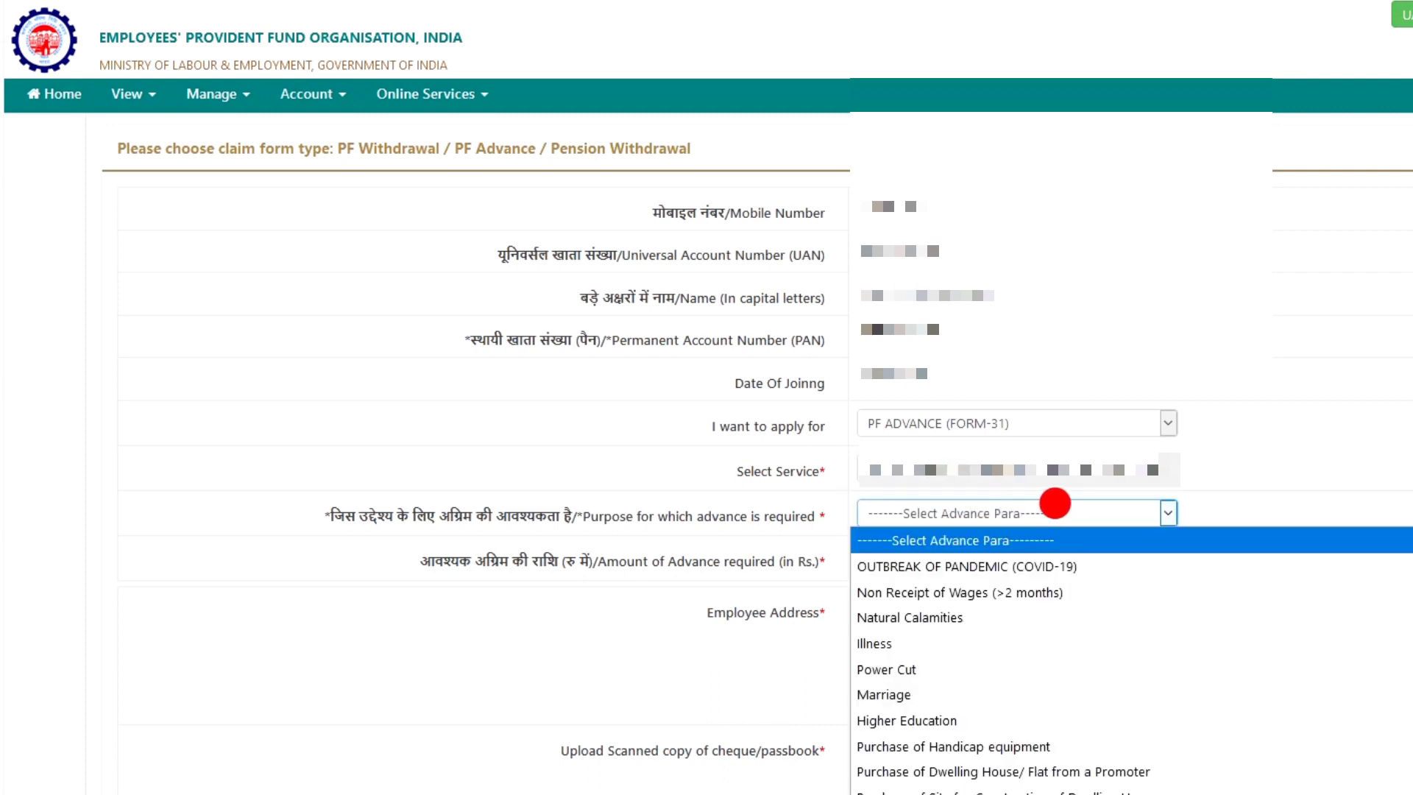
{"action": "left_click", "coordinate": [1010, 561]}
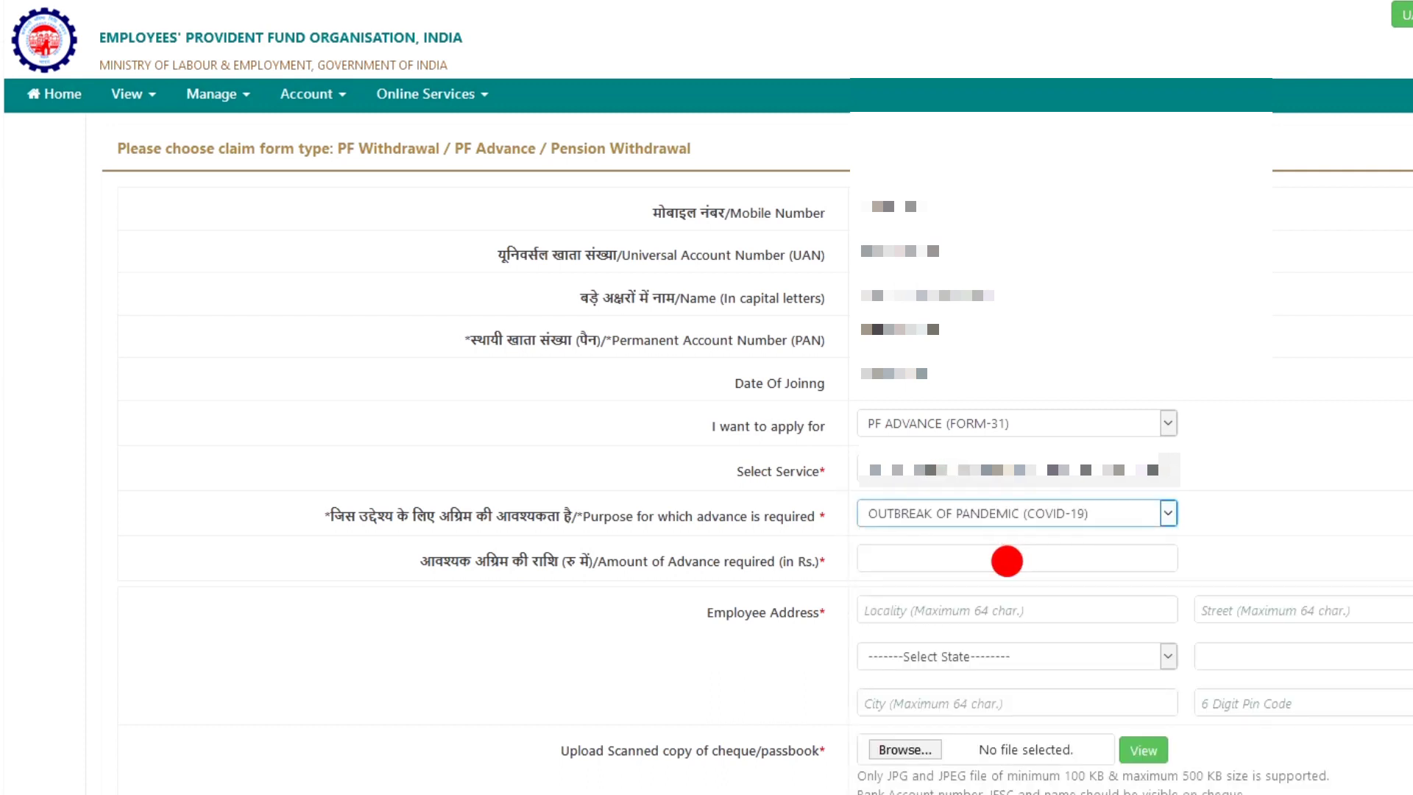
{"action": "left_click", "coordinate": [943, 556]}
{"action": "type", "text": "10000"}
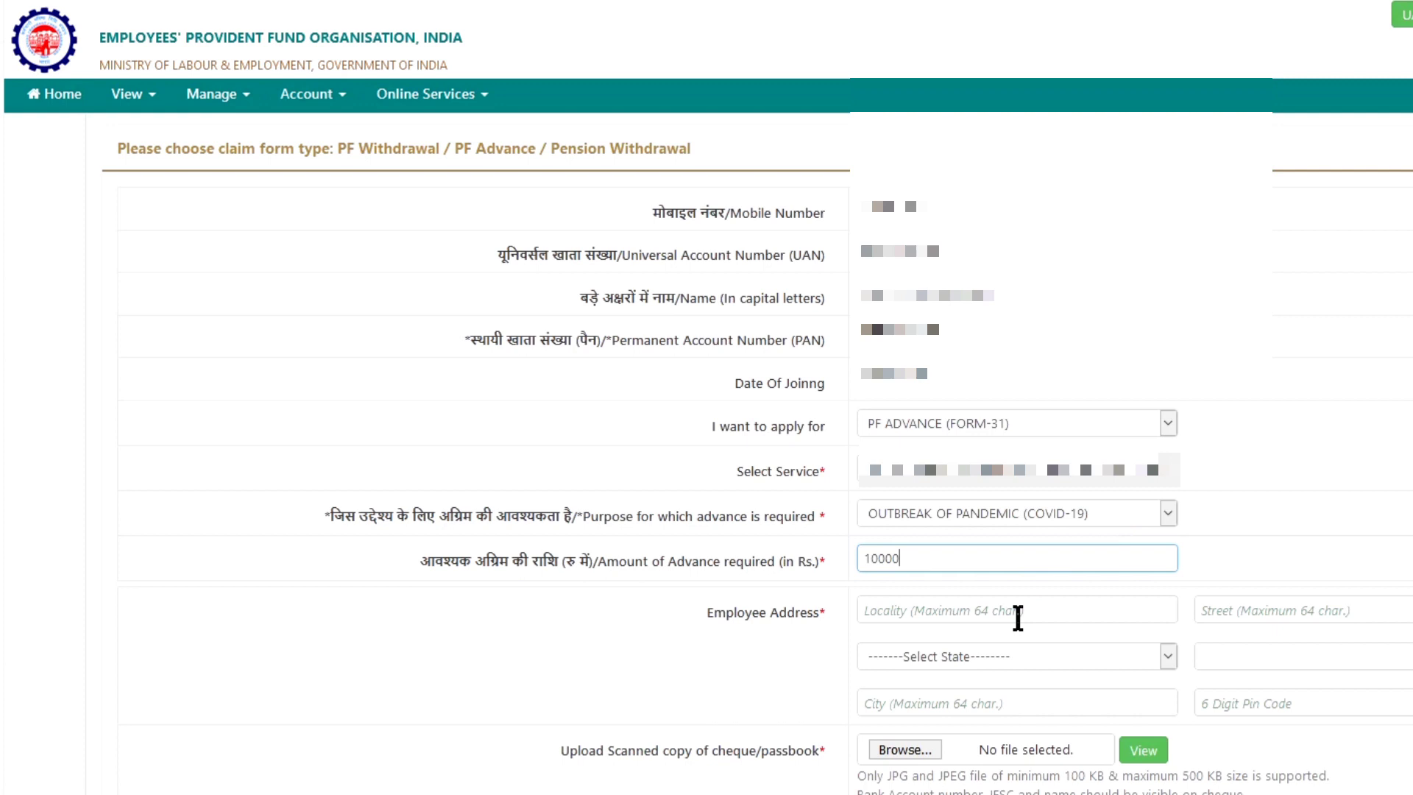
Fill the address locality as faridabad and the street as fbd
{"action": "left_click", "coordinate": [1016, 613]}
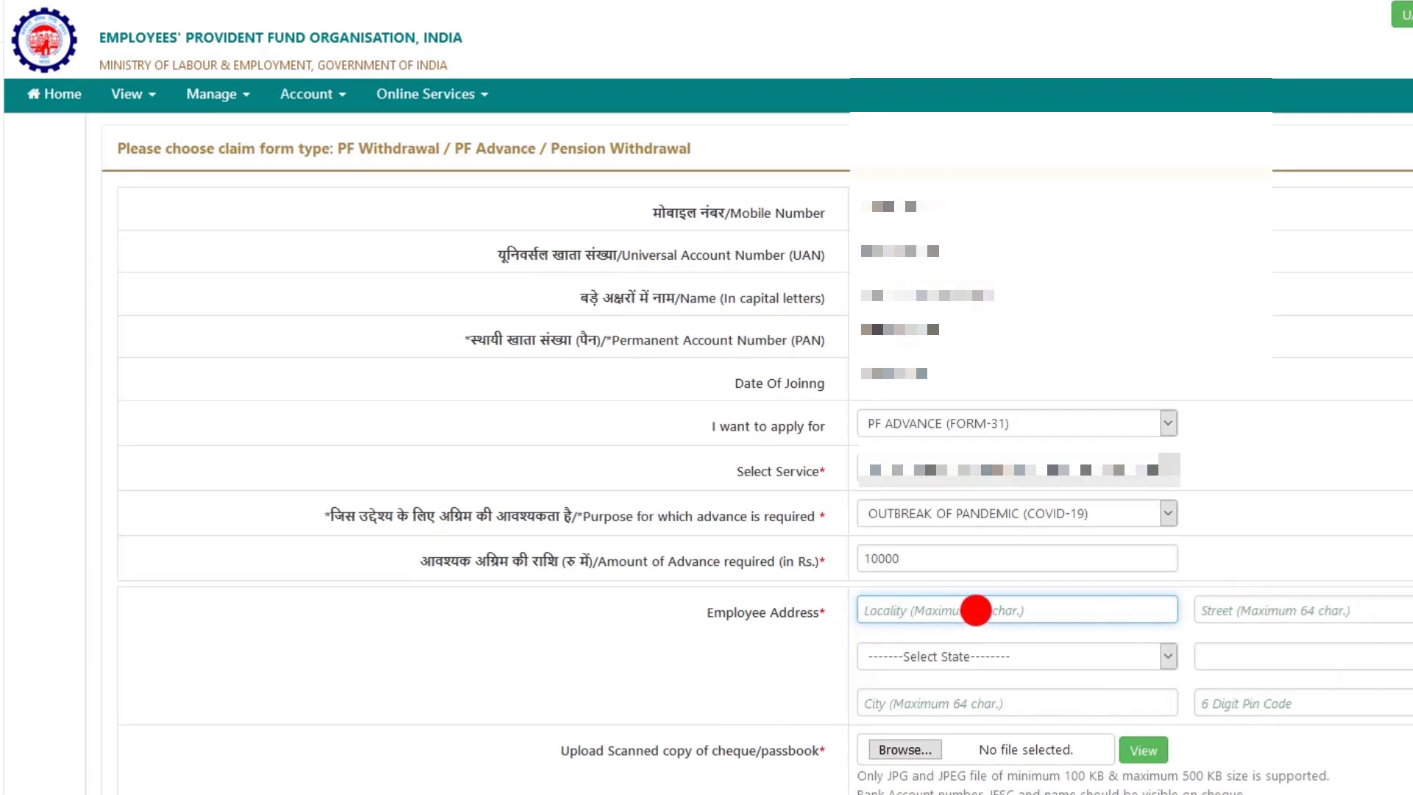
{"action": "left_click", "coordinate": [918, 610]}
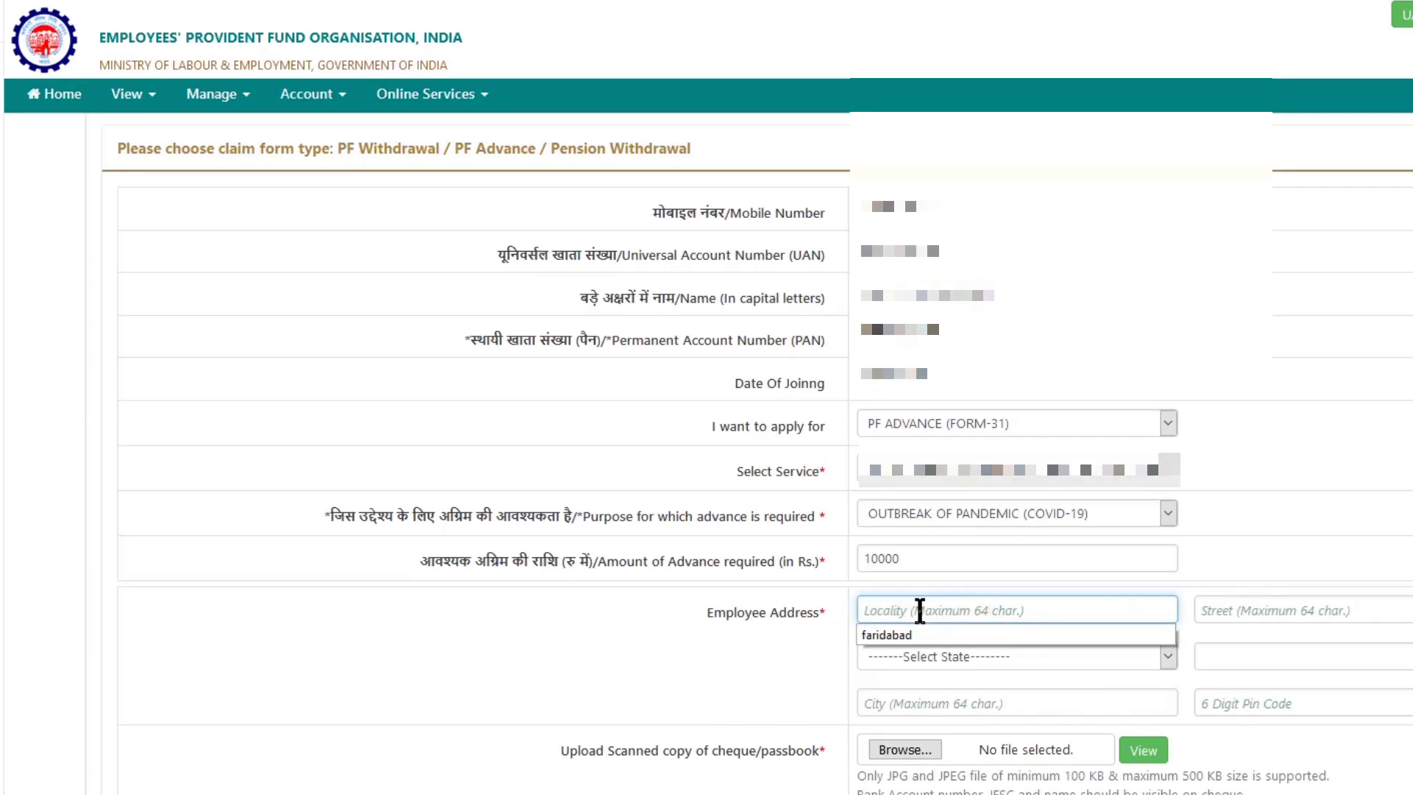
{"action": "left_click", "coordinate": [932, 633]}
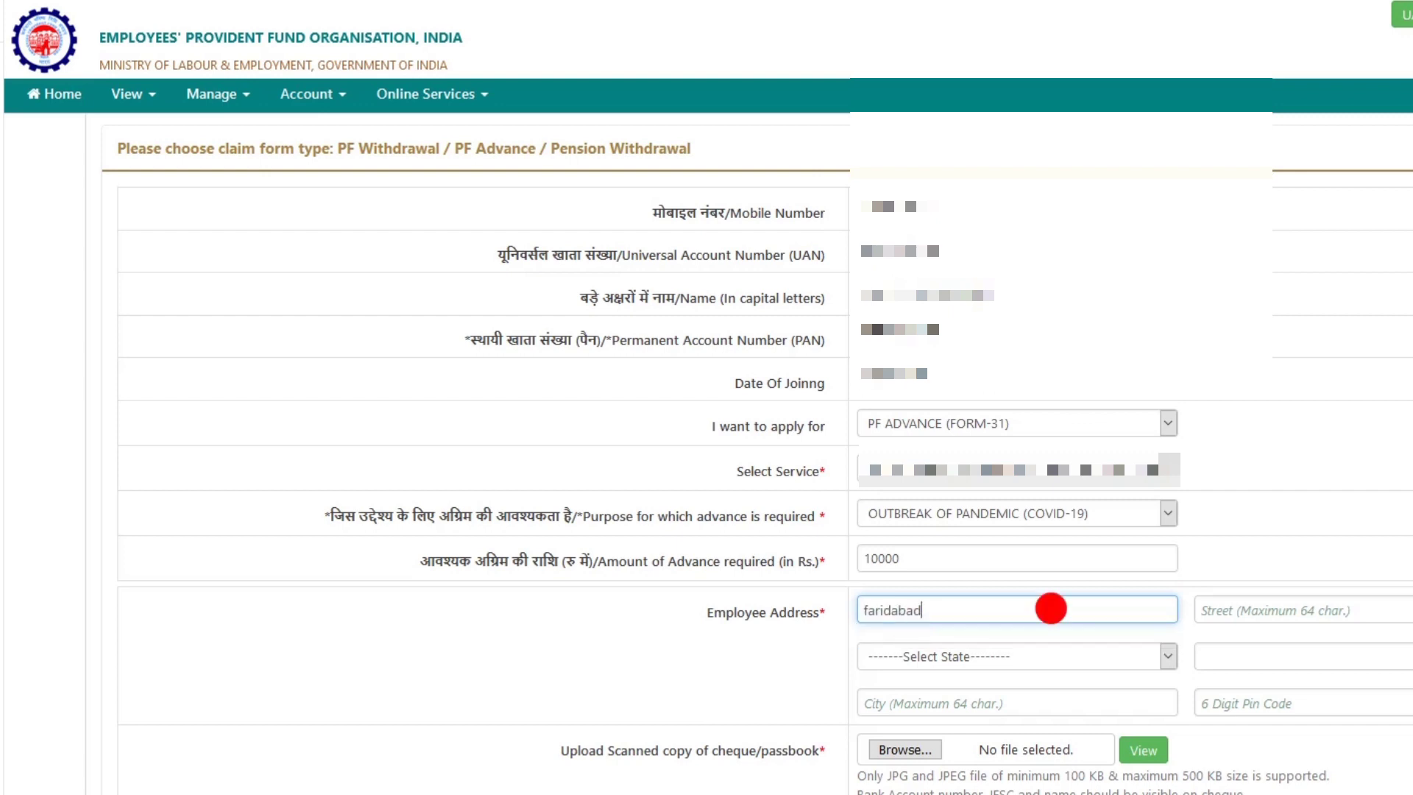
{"action": "left_click", "coordinate": [1262, 607]}
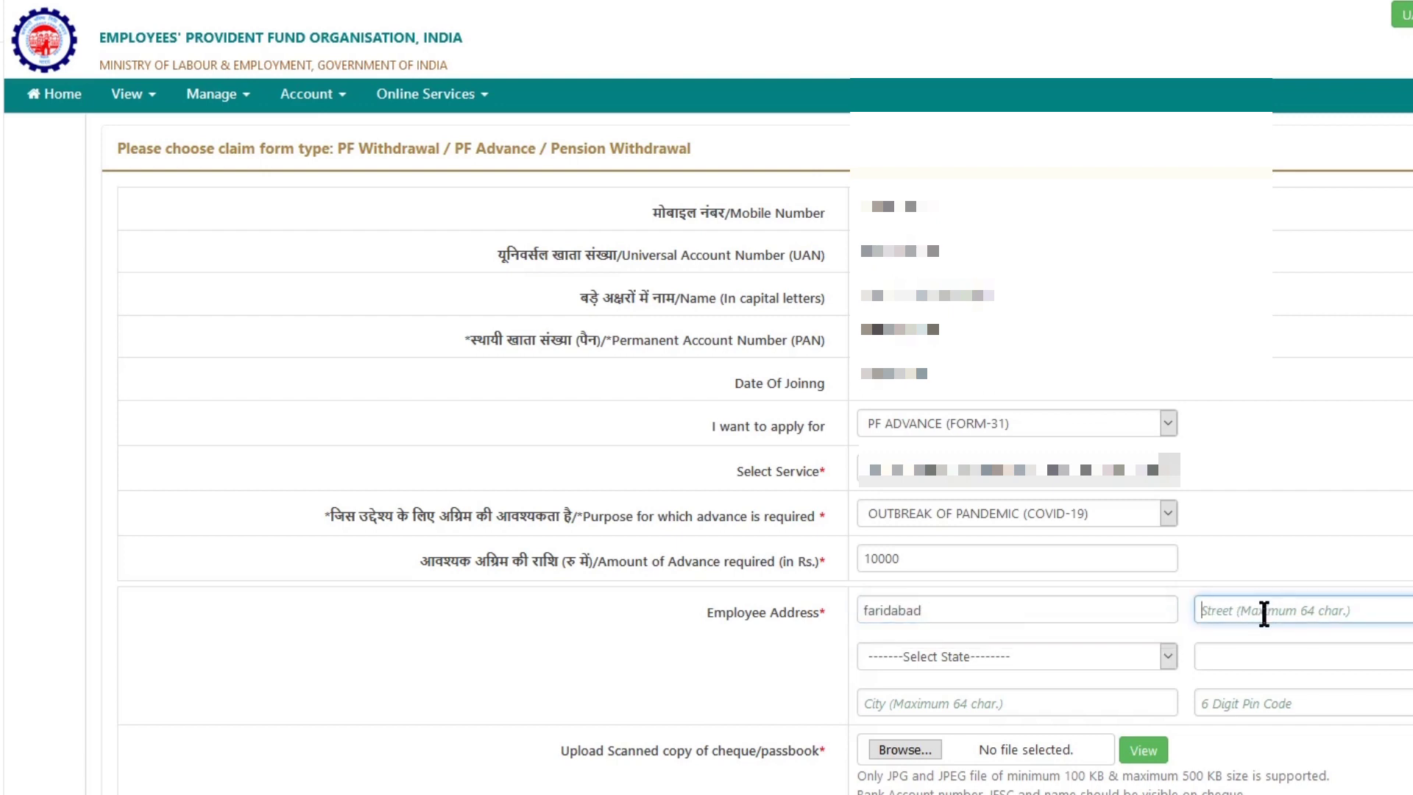
{"action": "type", "text": "fbd"}
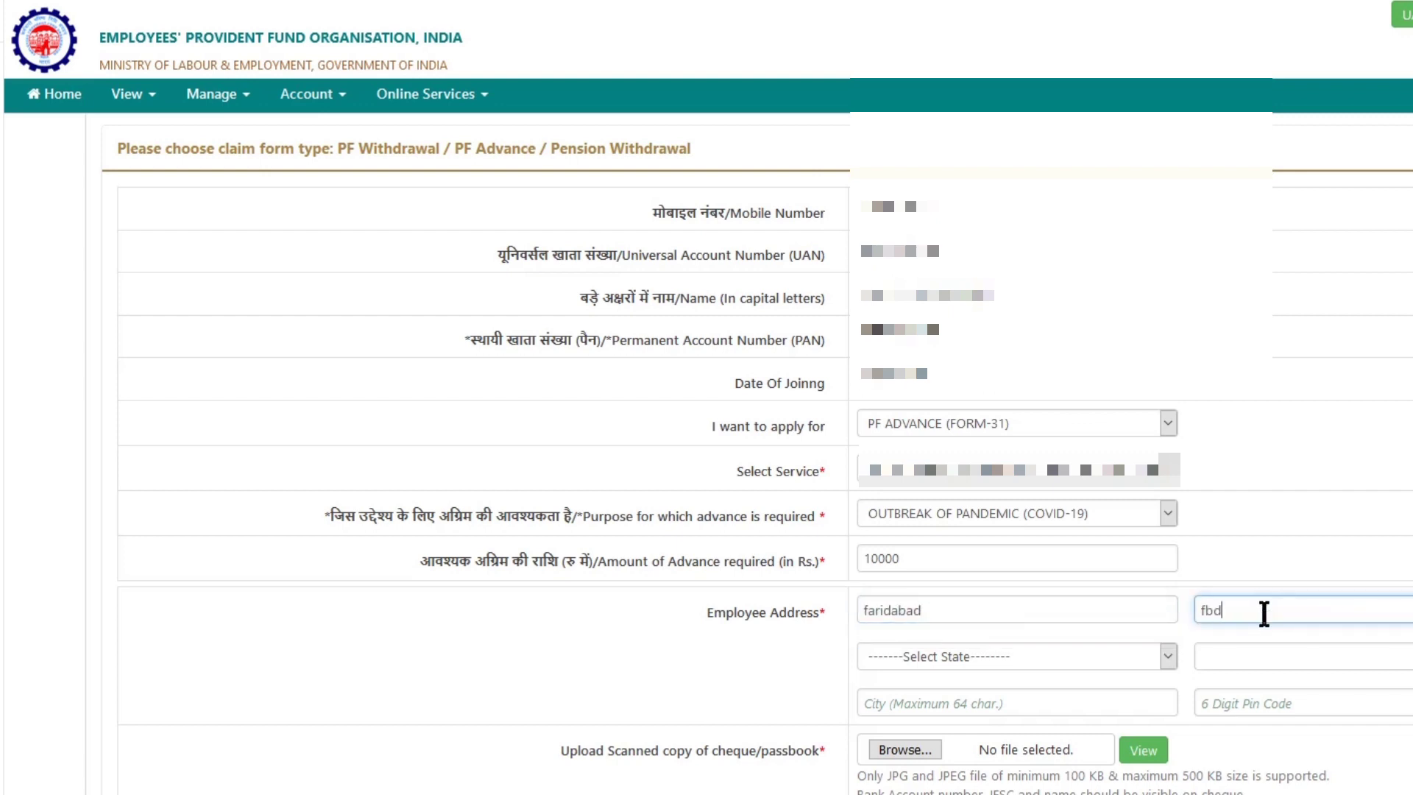
Set state HARYANA, the district, city faridabad, and pin code 121002
{"action": "left_click", "coordinate": [1007, 643]}
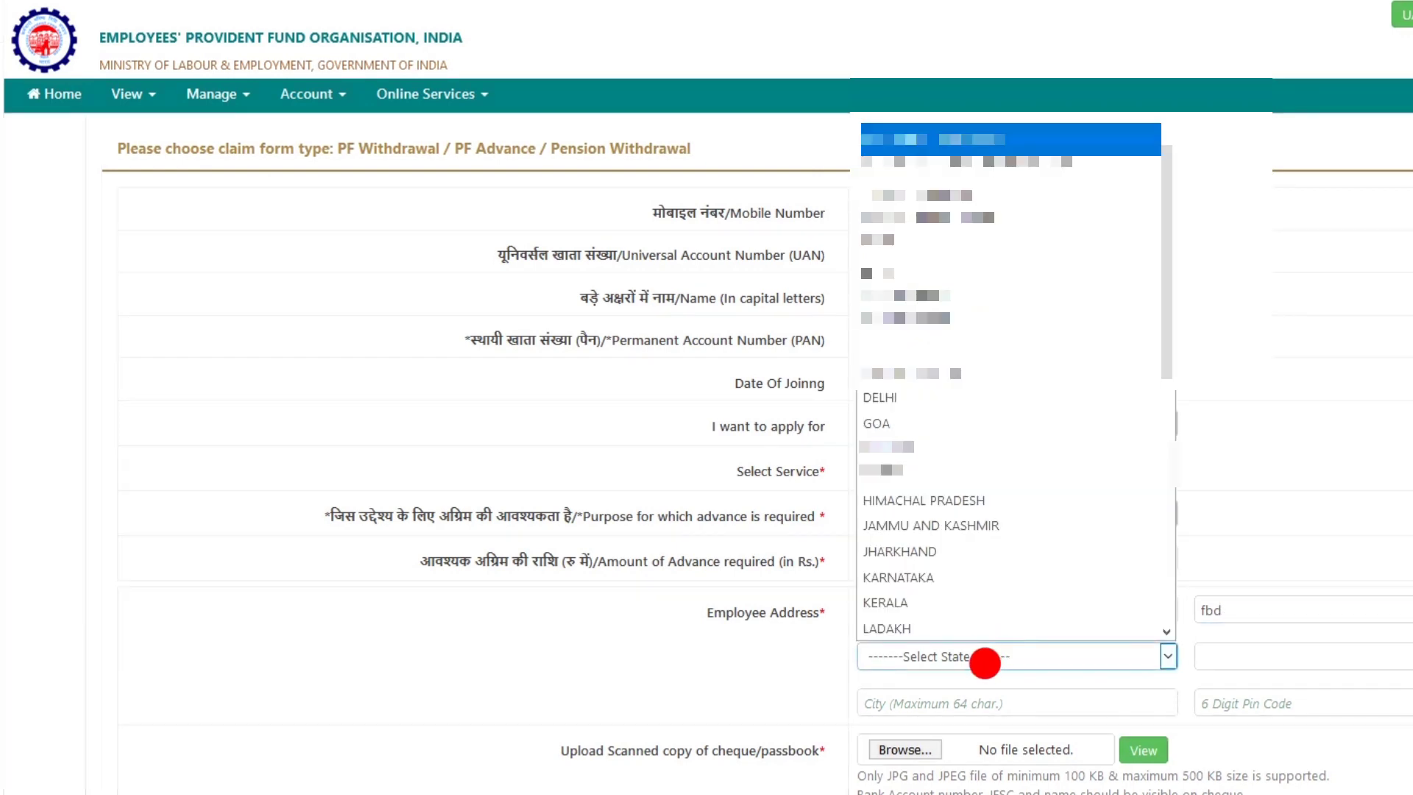
{"action": "left_click", "coordinate": [1010, 469]}
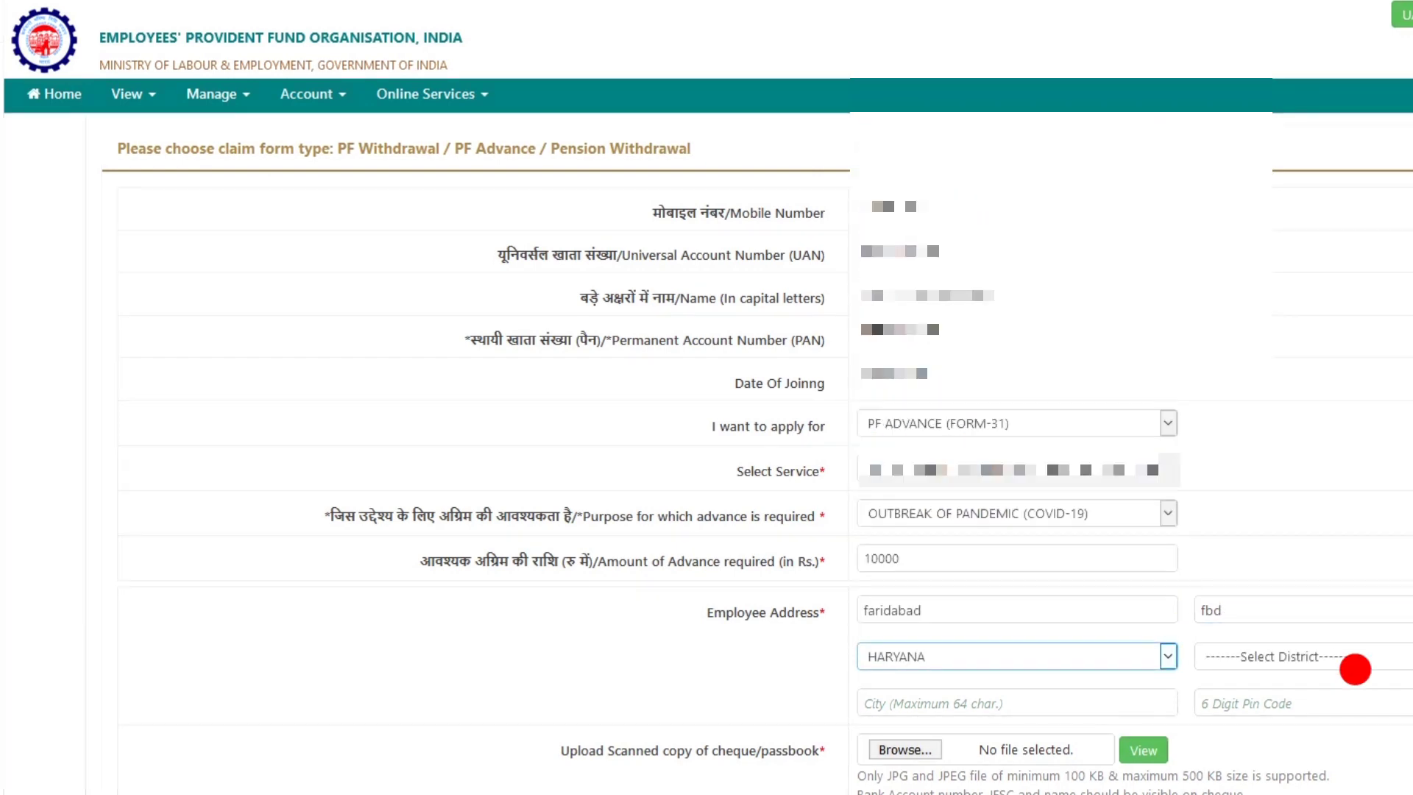
{"action": "left_click", "coordinate": [1315, 656]}
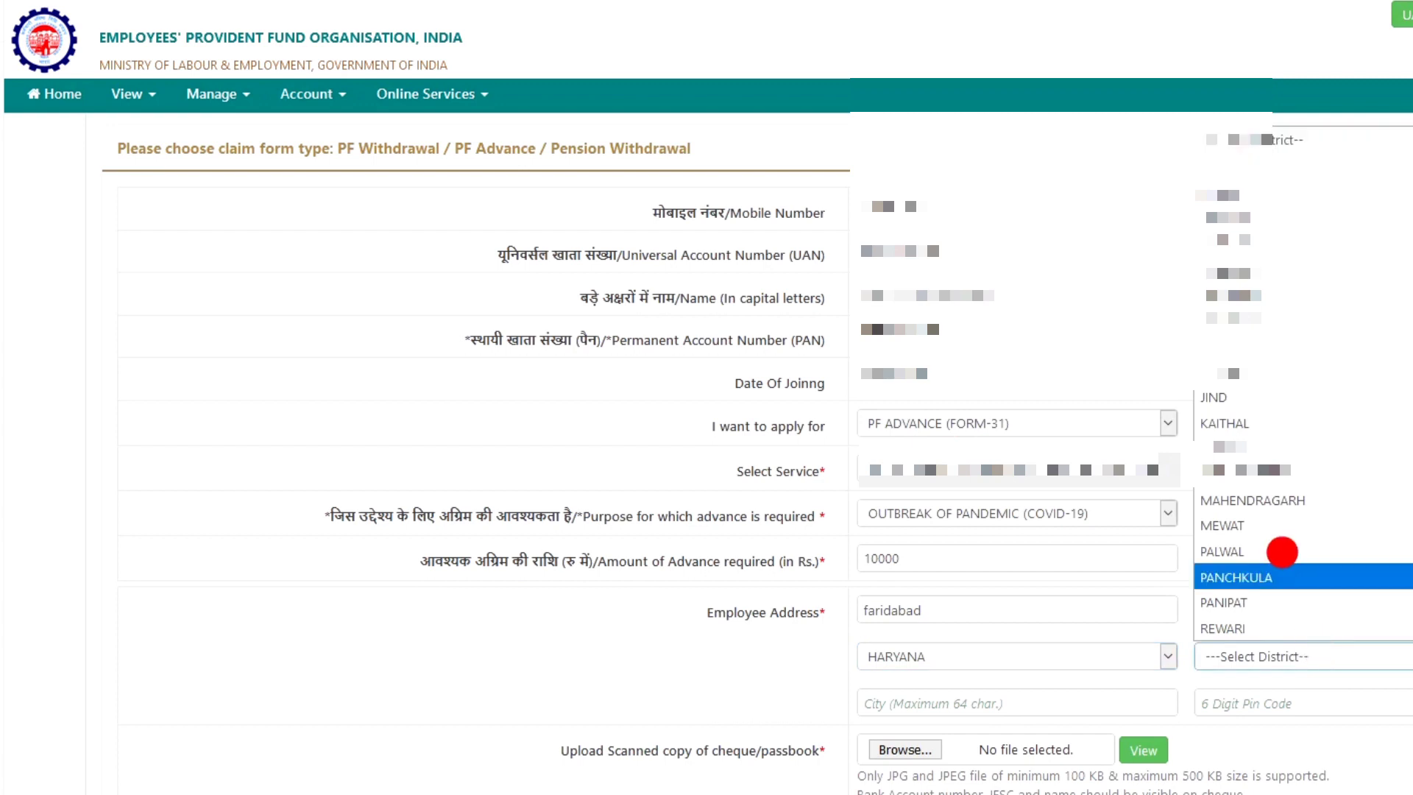
{"action": "left_click", "coordinate": [1314, 445]}
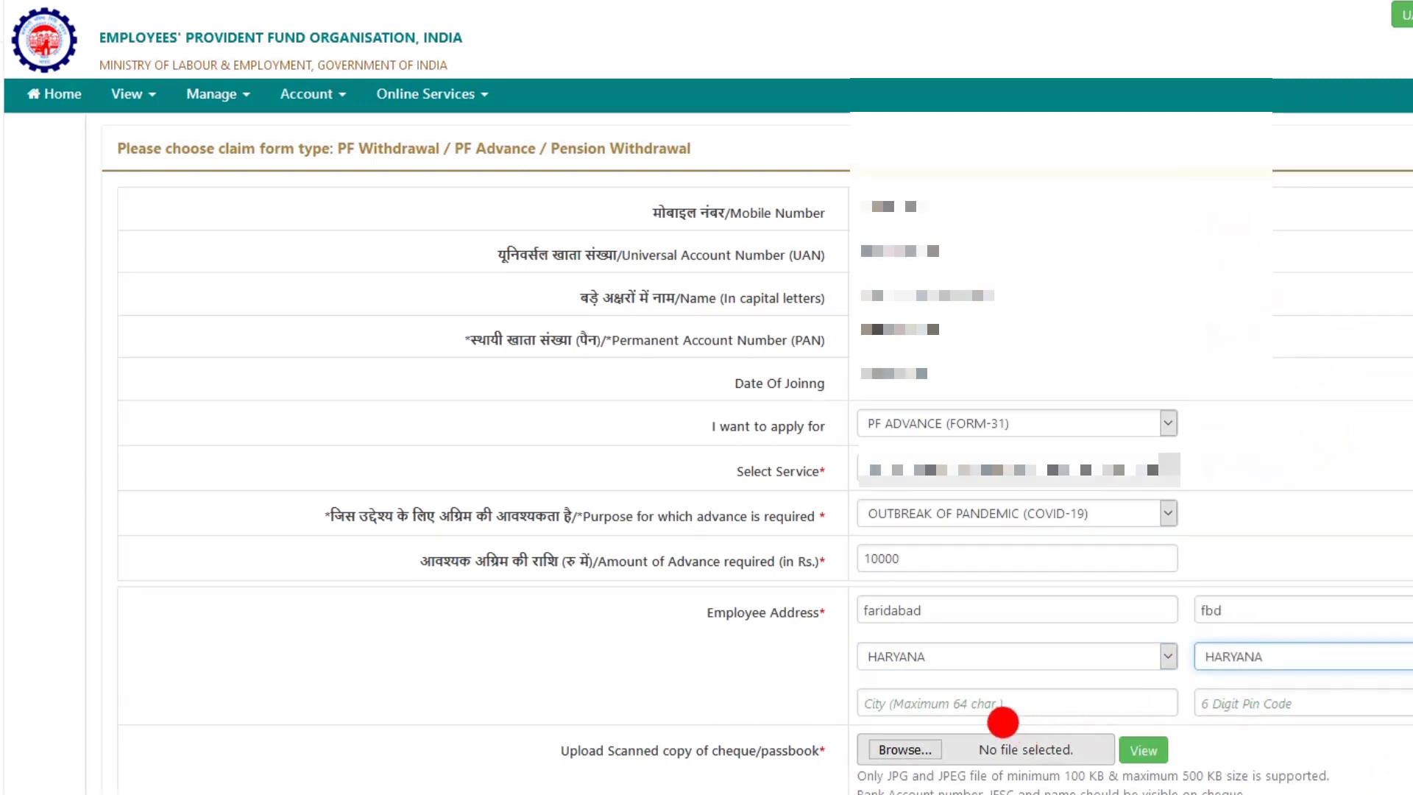
{"action": "left_click", "coordinate": [954, 703]}
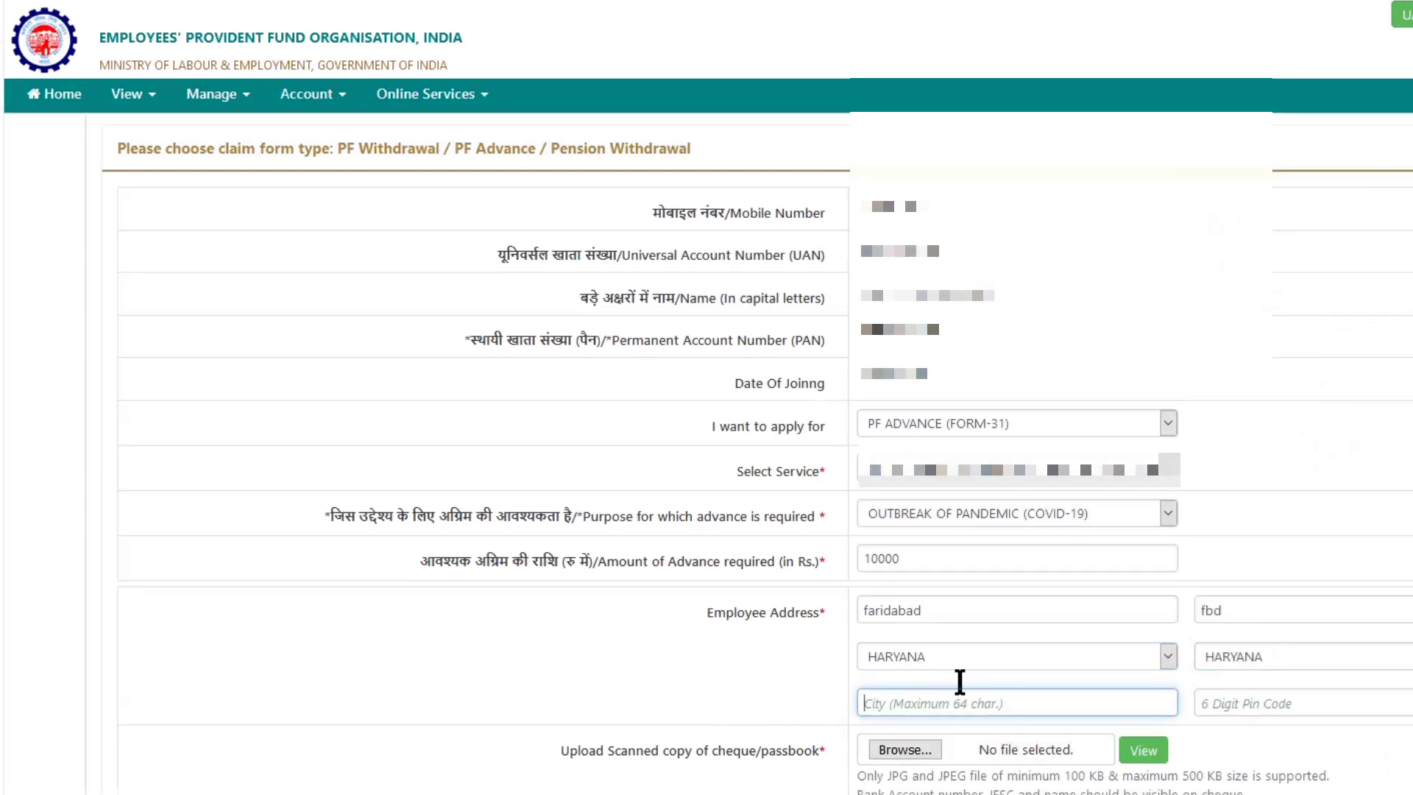
{"action": "type", "text": "fa"}
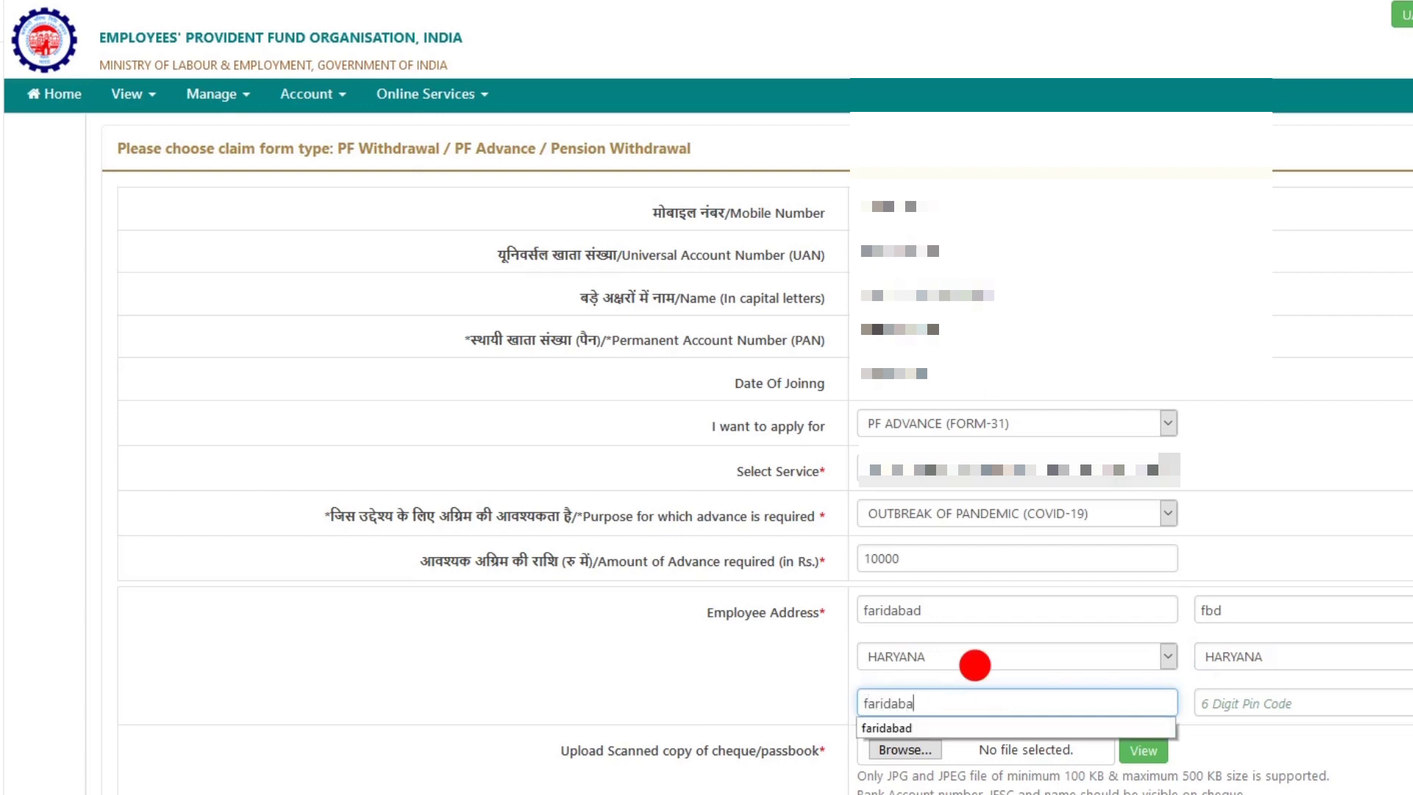
{"action": "type", "text": "ridaba"}
{"action": "left_click", "coordinate": [963, 725]}
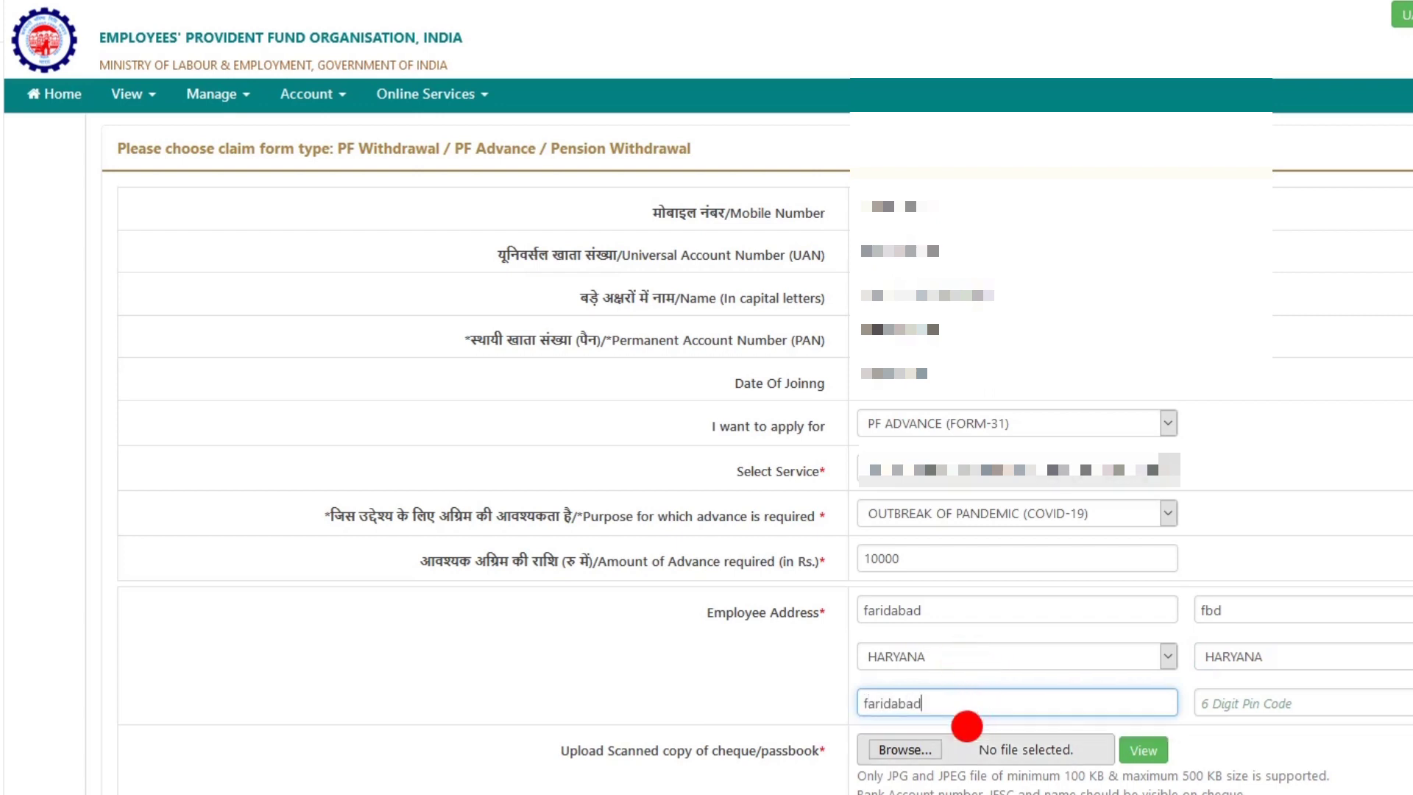
{"action": "left_click", "coordinate": [1255, 702]}
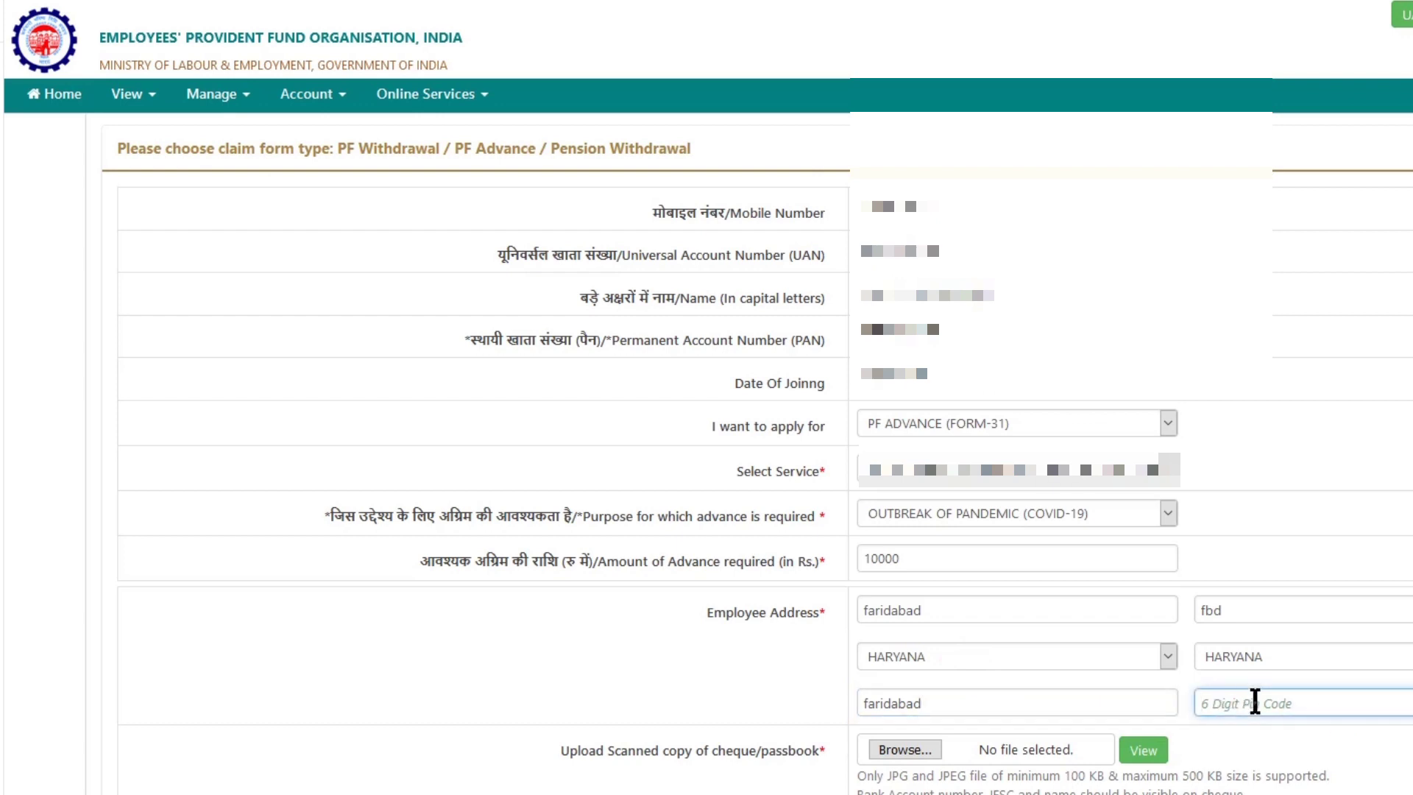
{"action": "type", "text": "121002"}
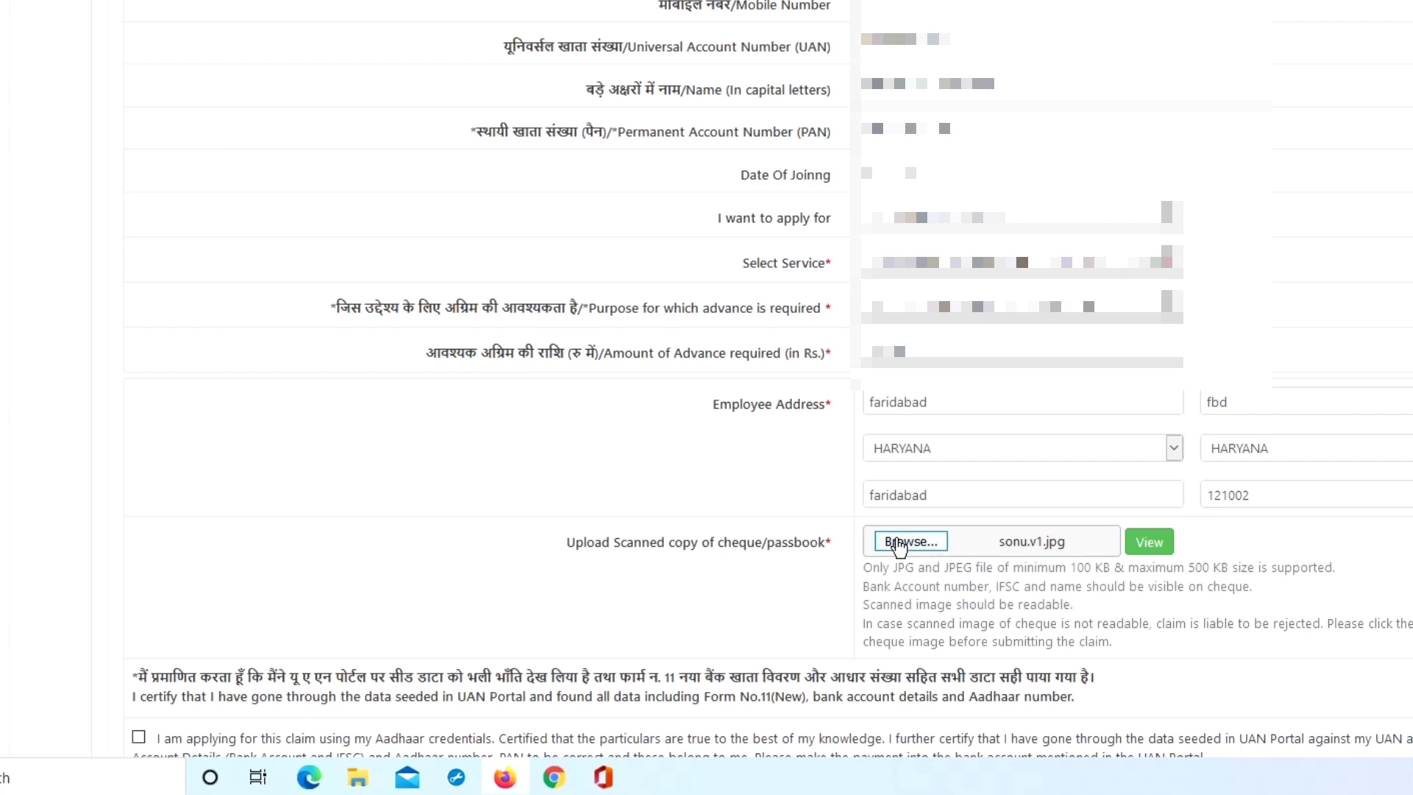
Attach the sonu.v1 cheque image to the claim
{"action": "left_click", "coordinate": [899, 546]}
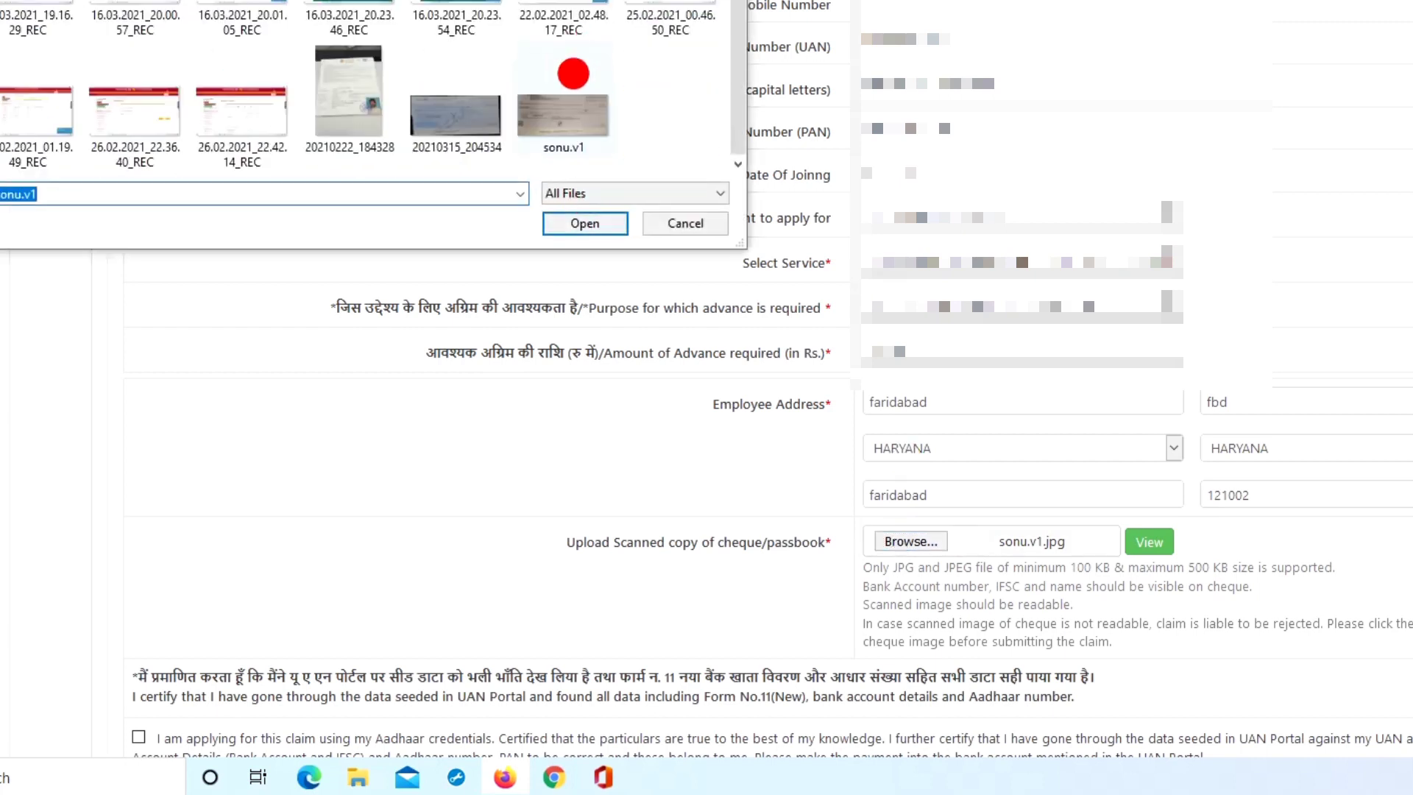
{"action": "left_click", "coordinate": [555, 104]}
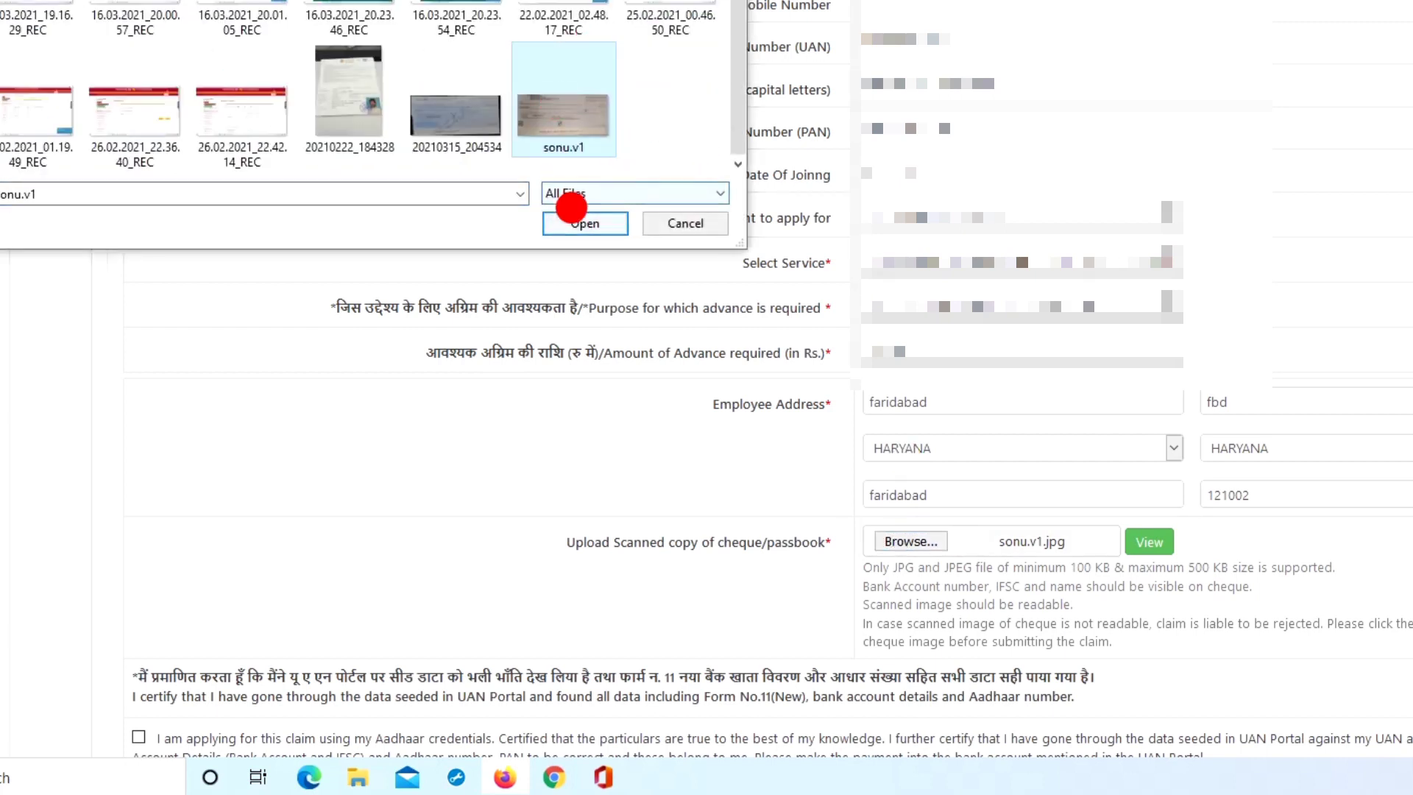
{"action": "left_click", "coordinate": [584, 217]}
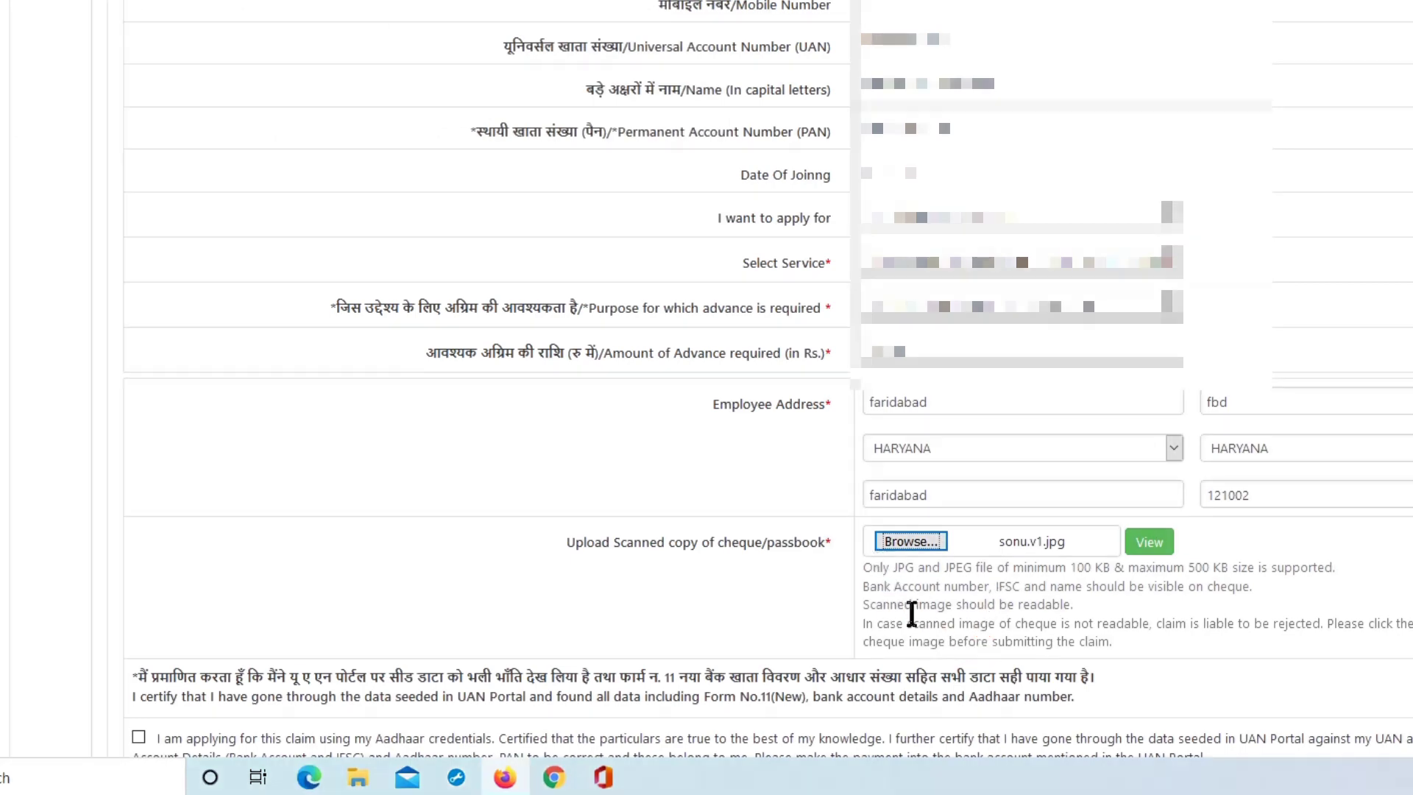
Tick the Aadhaar credentials certification and request the Aadhaar OTP
{"action": "scroll", "coordinate": [912, 613], "scroll_direction": "down", "scroll_amount": 3}
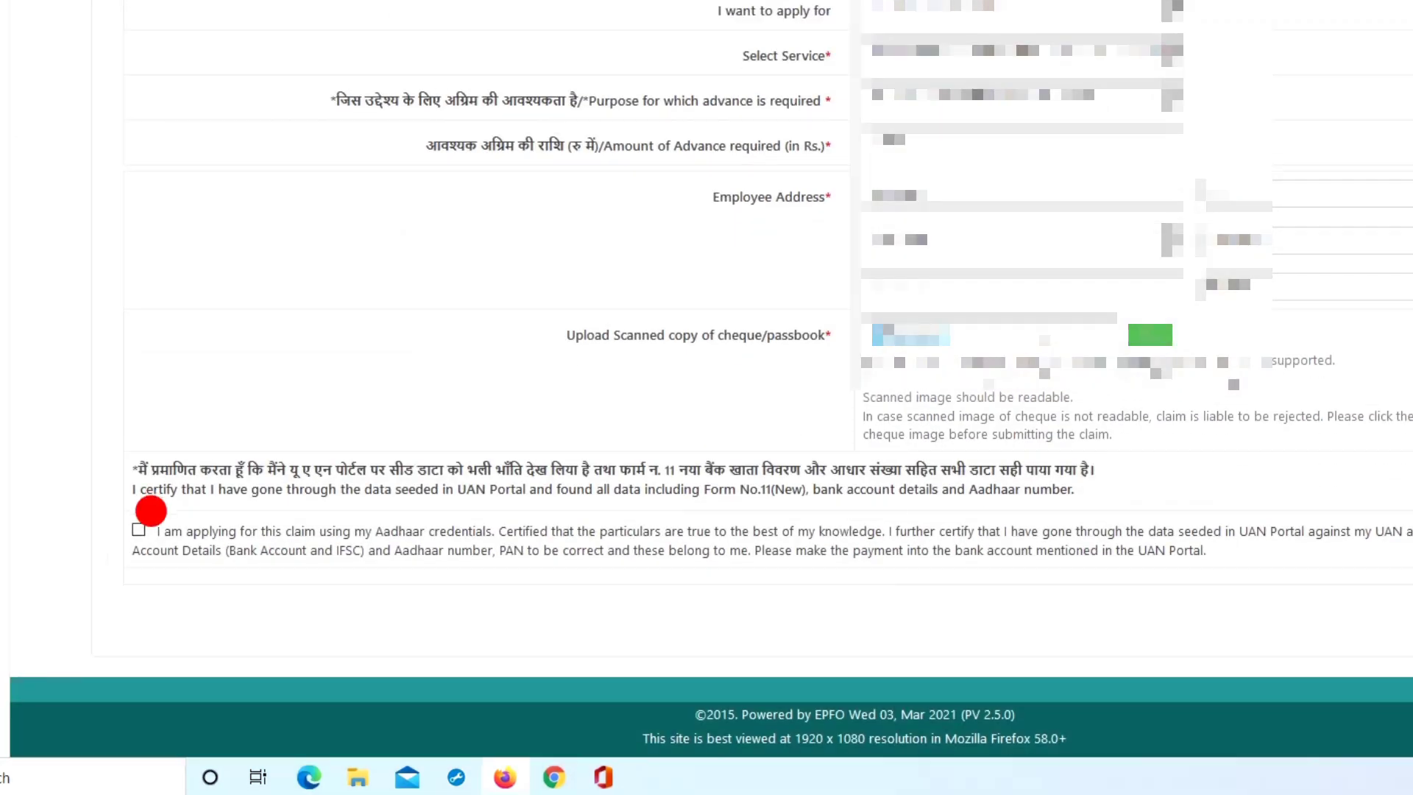
{"action": "left_click", "coordinate": [138, 529]}
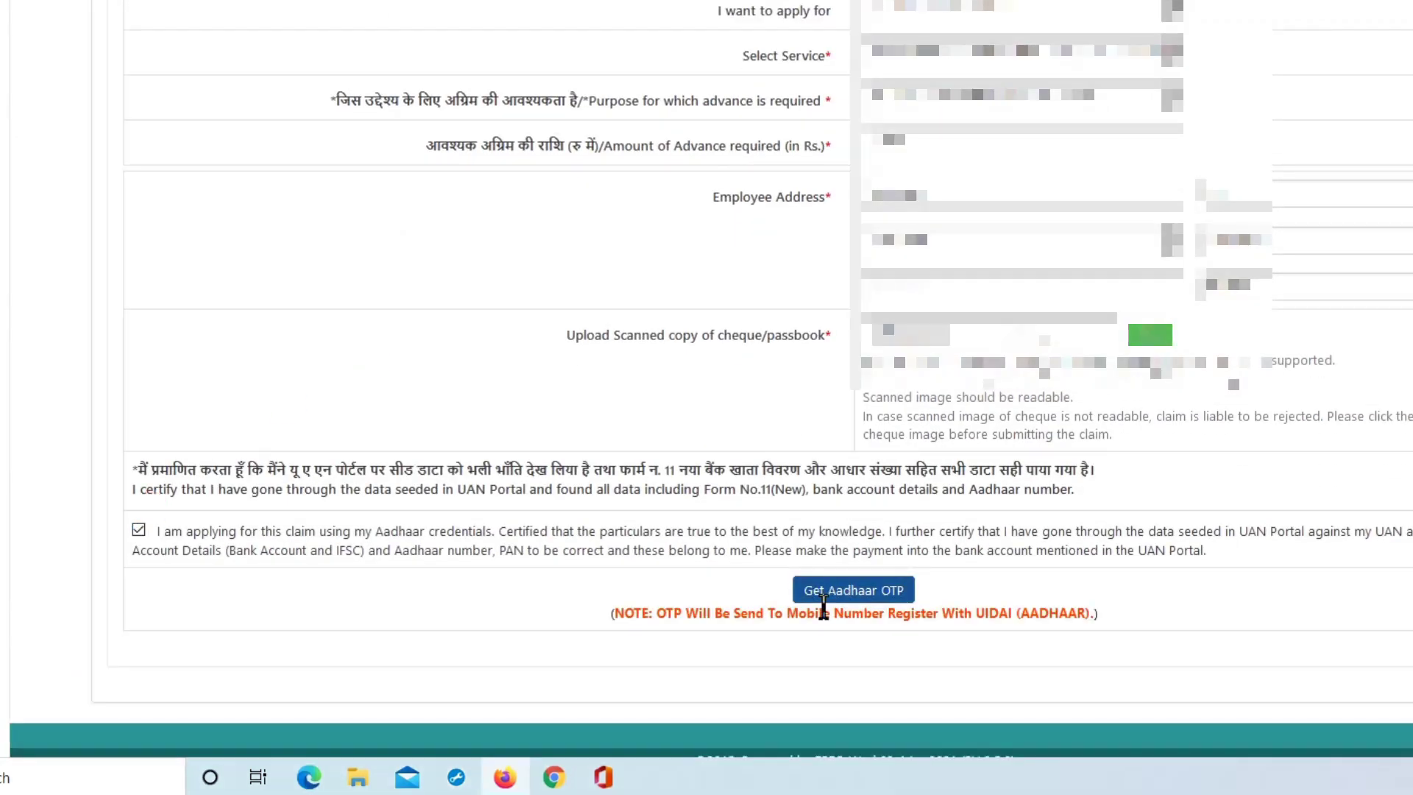
{"action": "left_click", "coordinate": [863, 597]}
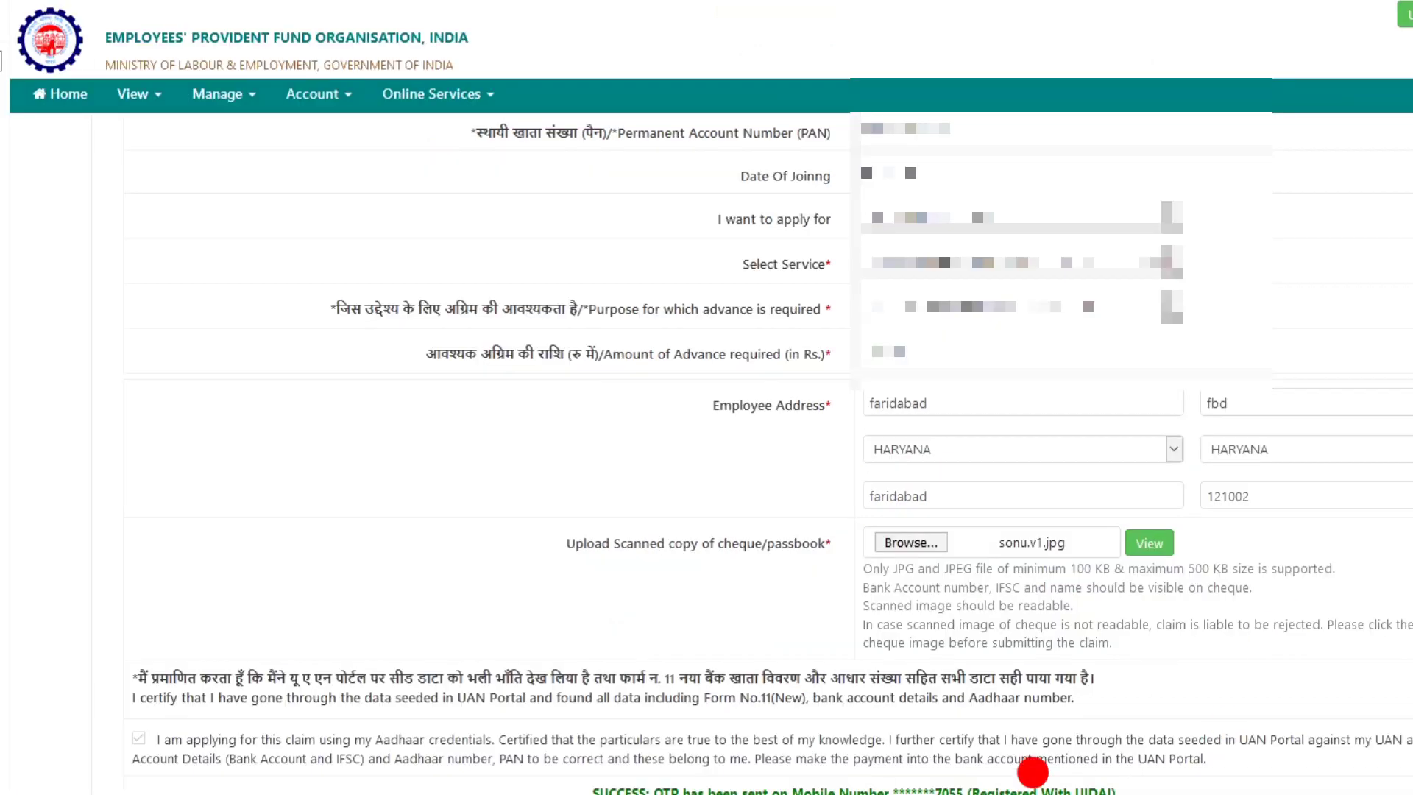
Go to Manage > Contact Details to change the registered mobile number
{"action": "left_click", "coordinate": [205, 103]}
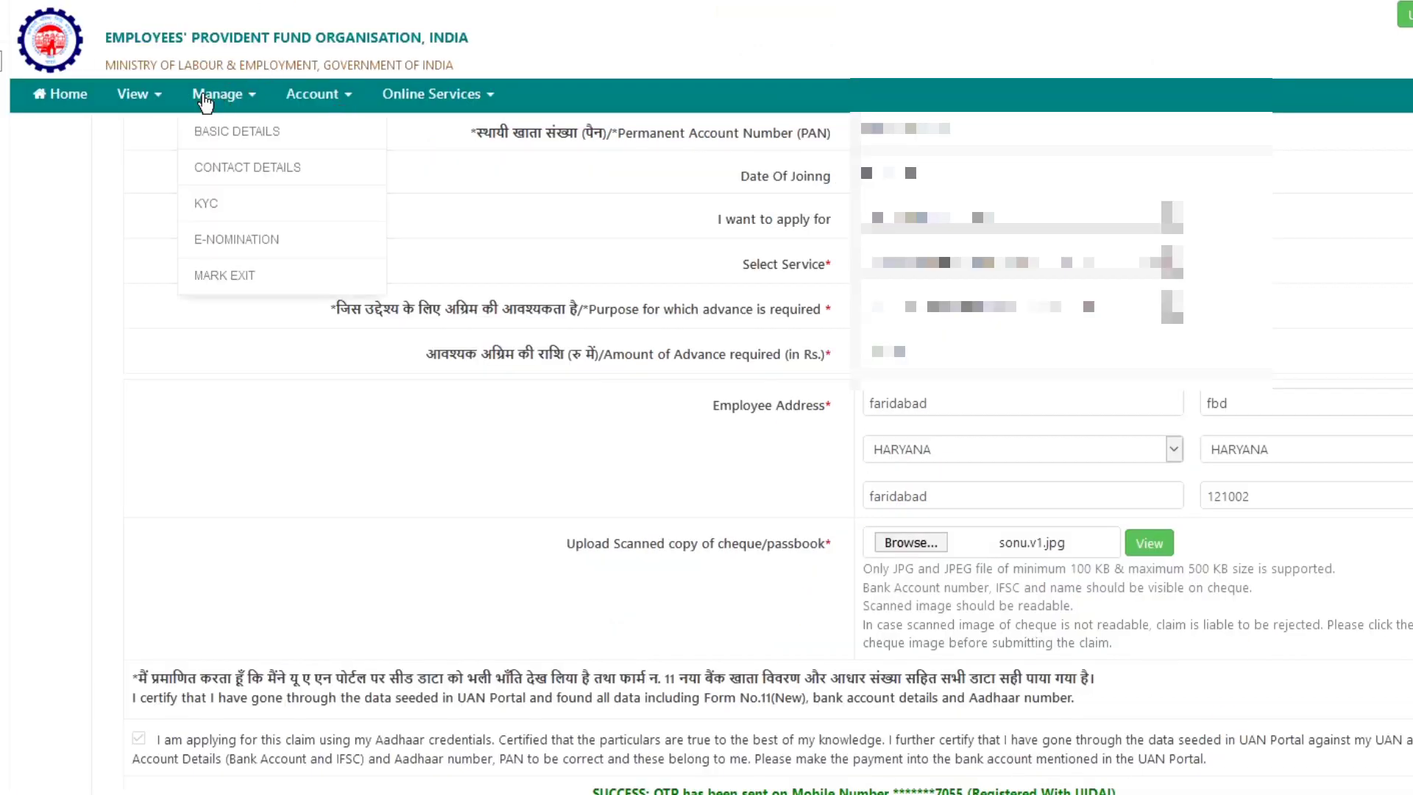
{"action": "left_click", "coordinate": [250, 172]}
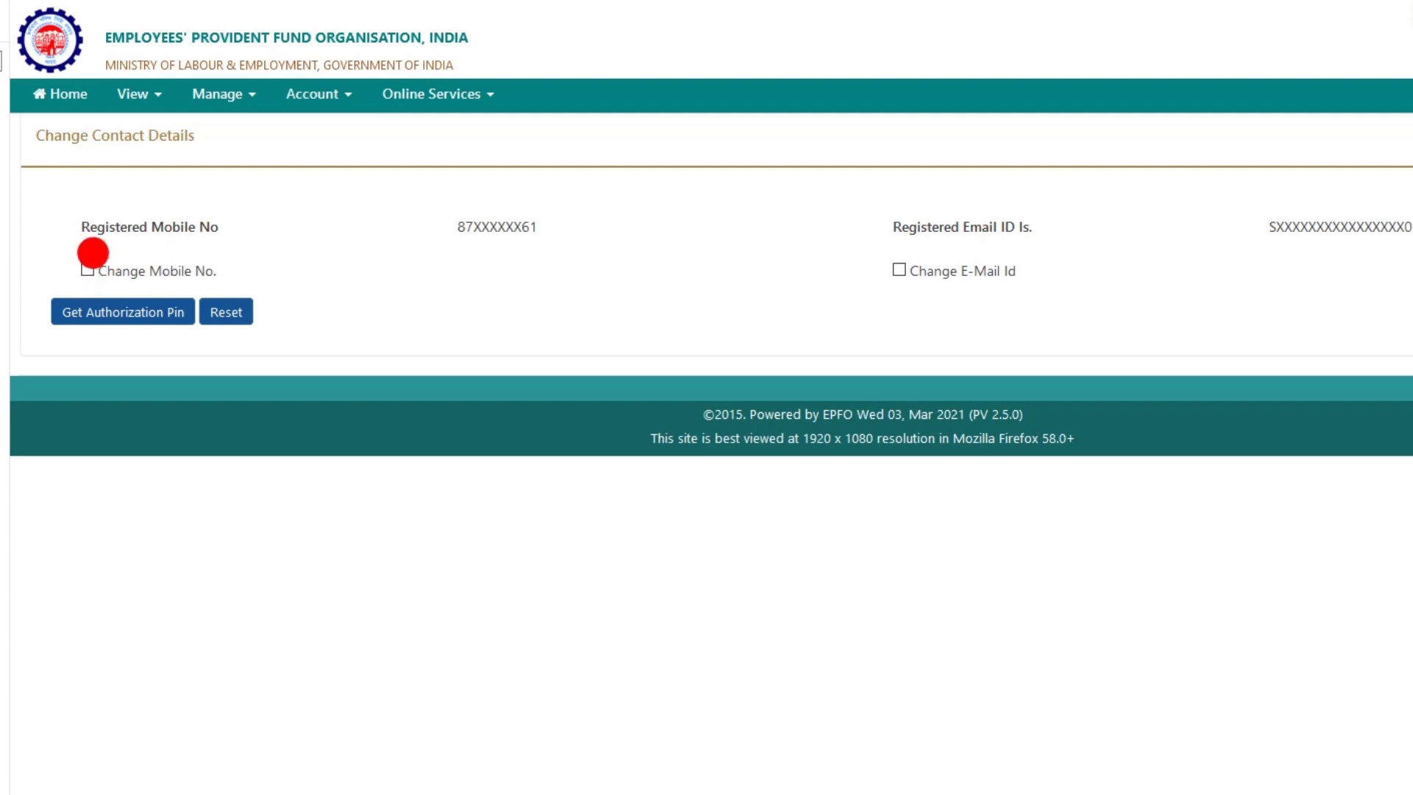
Tick Change Mobile No. and request an authorization PIN for the new mobile number
{"action": "left_click", "coordinate": [87, 259]}
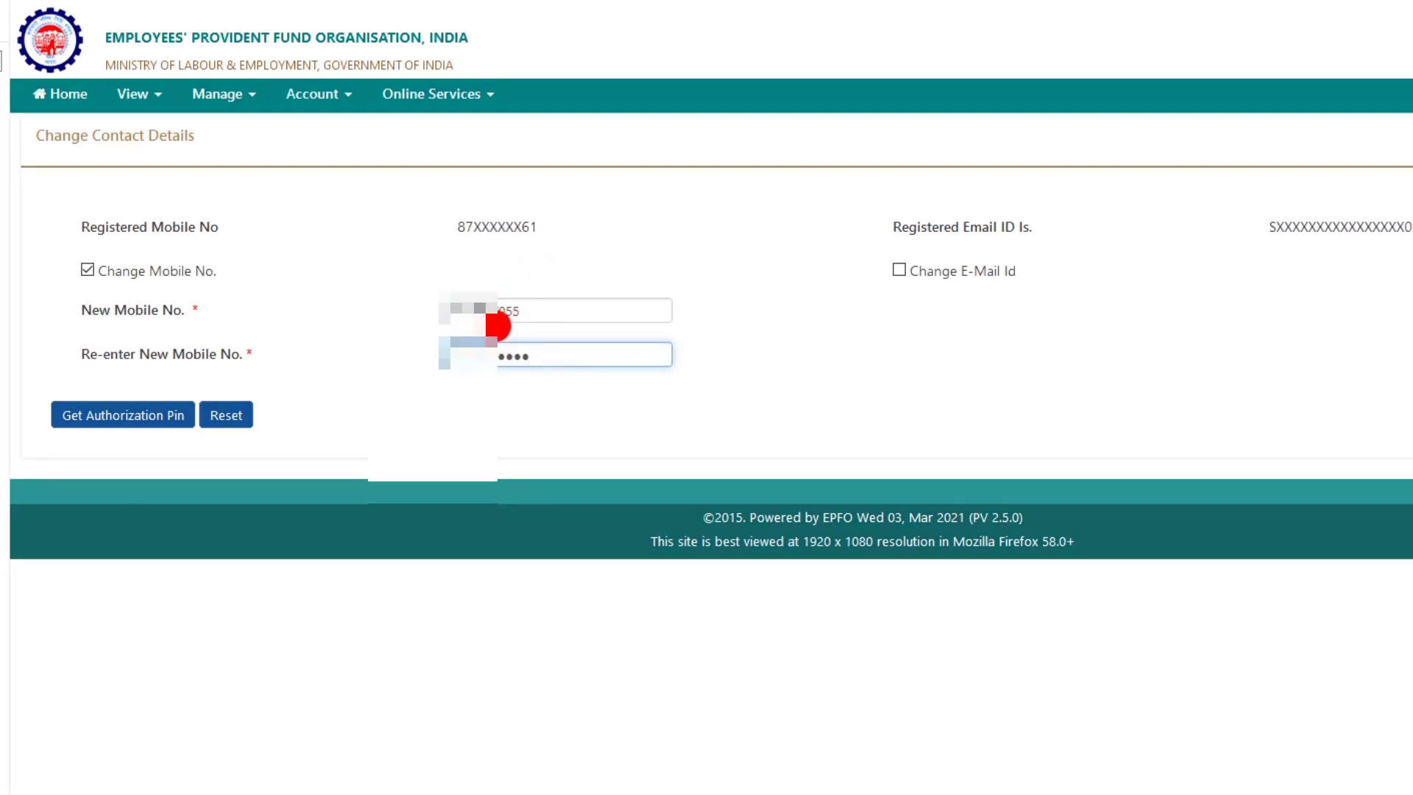
{"action": "left_click", "coordinate": [125, 415]}
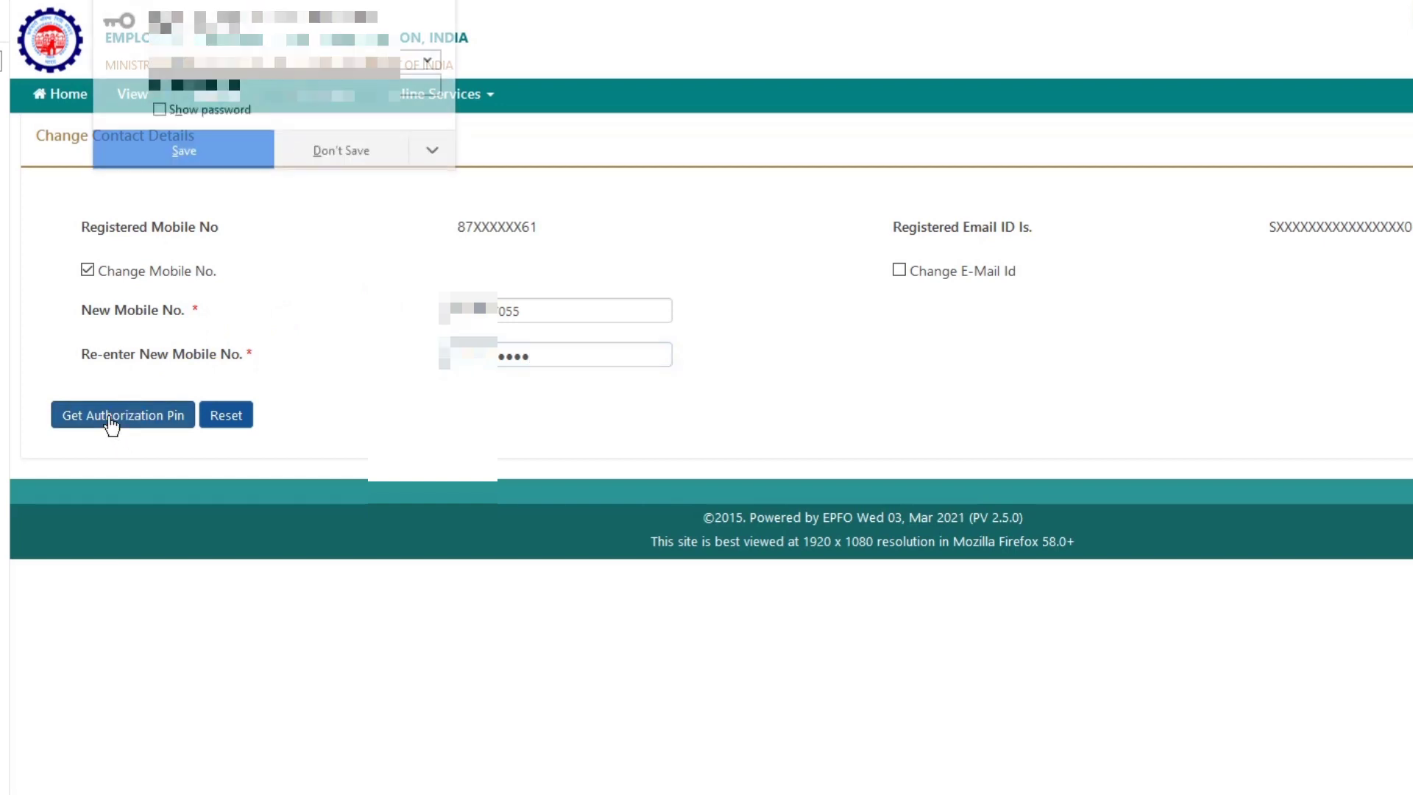
{"action": "left_click", "coordinate": [118, 379]}
{"action": "left_click", "coordinate": [354, 165]}
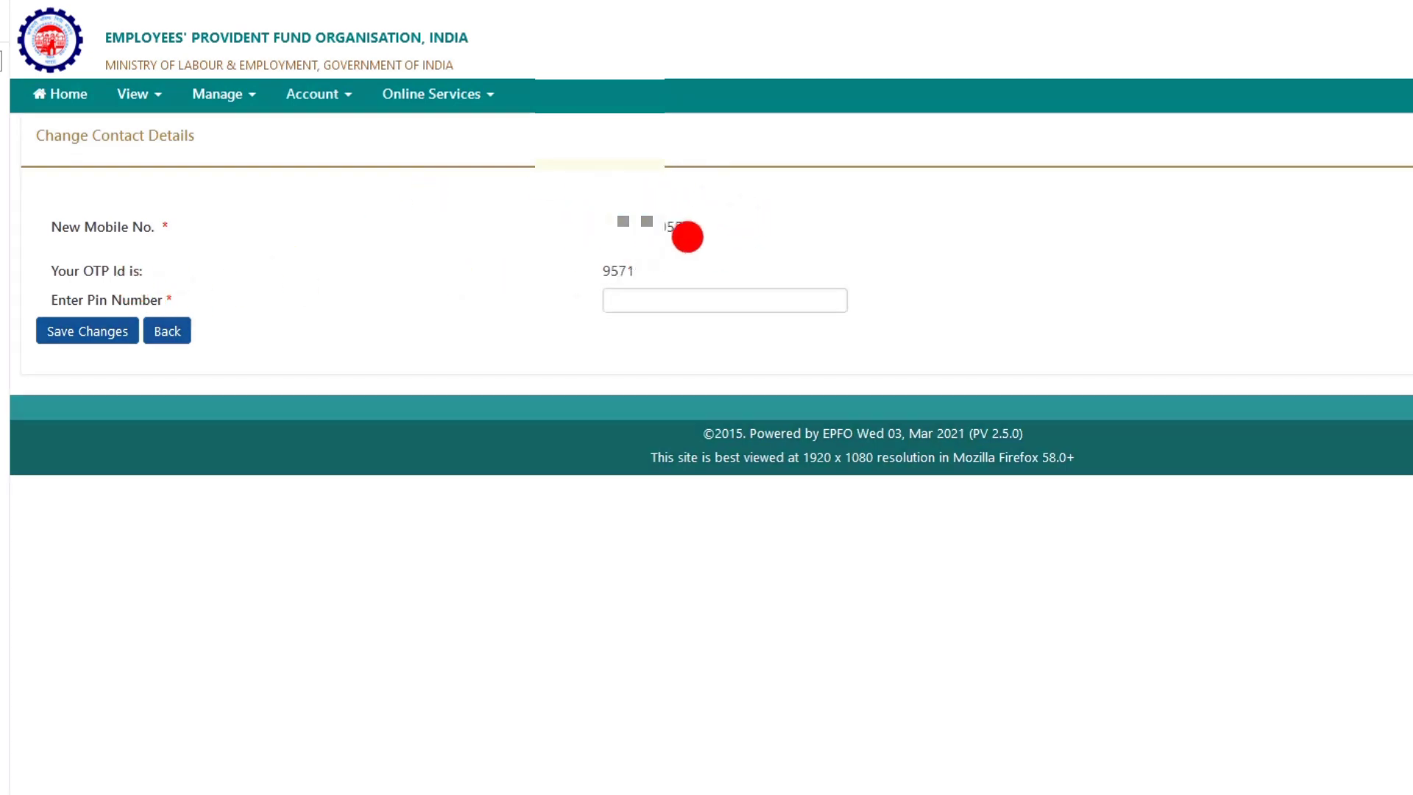
Enter the authorization PIN and save the new mobile number, declining the browser's save prompt
{"action": "left_click", "coordinate": [652, 299]}
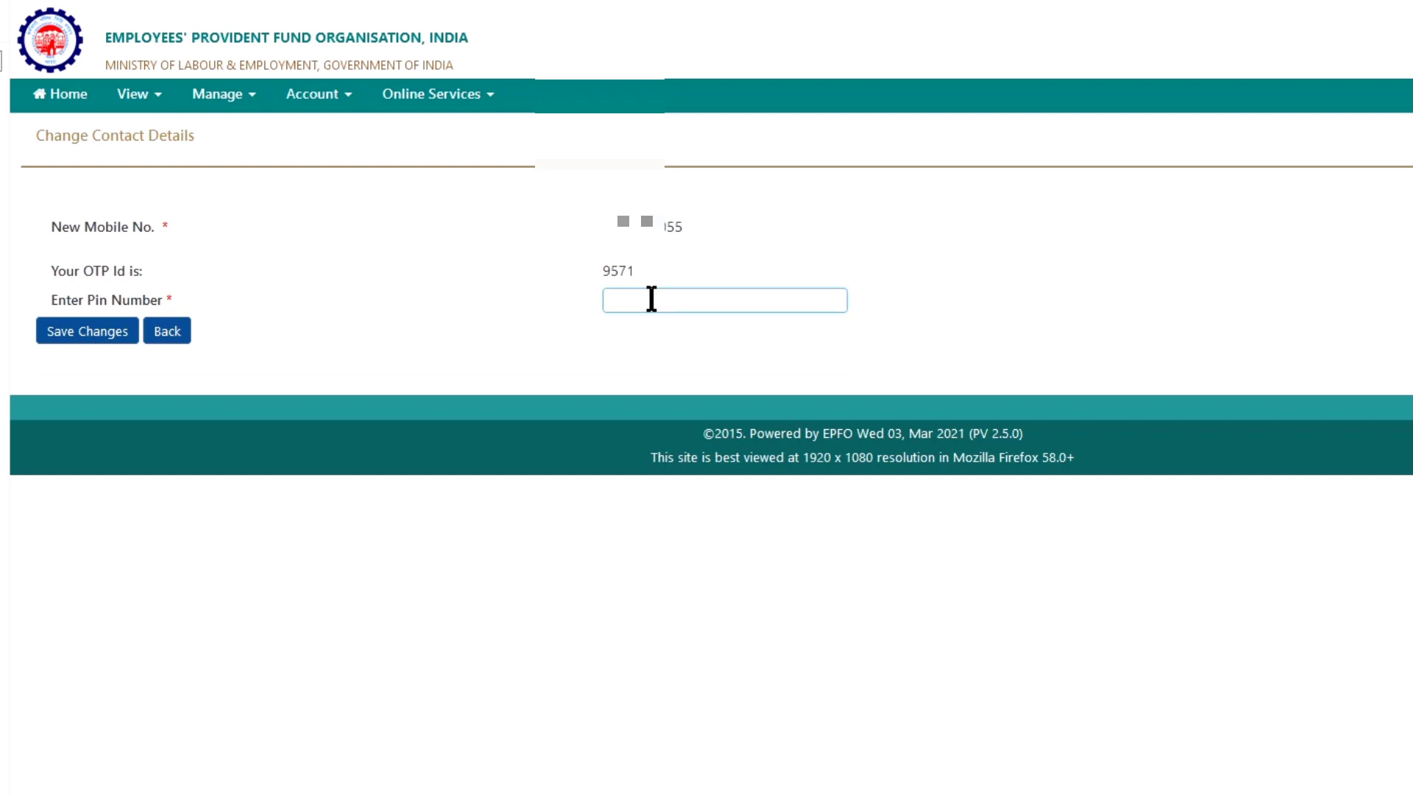
{"action": "type", "text": "••••"}
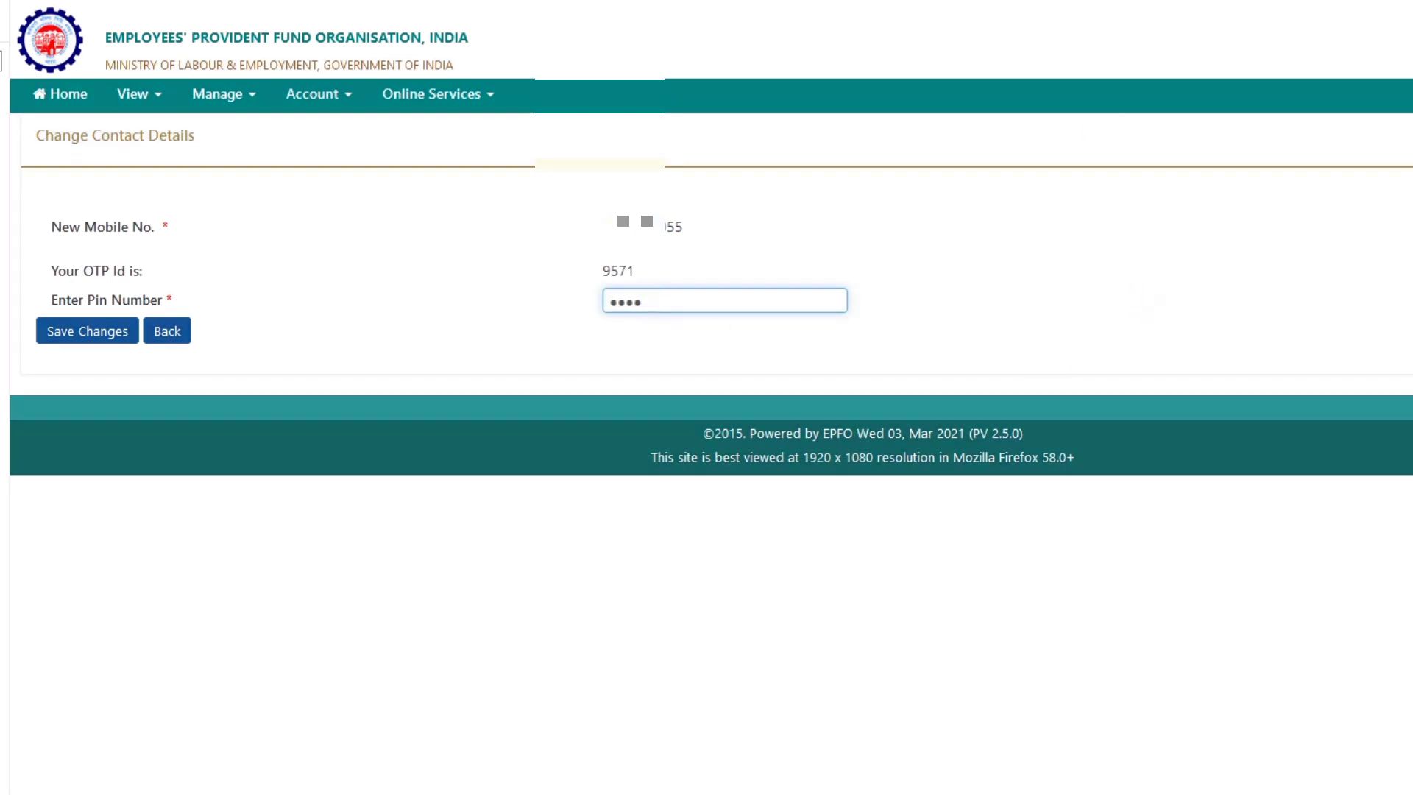
{"action": "left_click", "coordinate": [78, 332]}
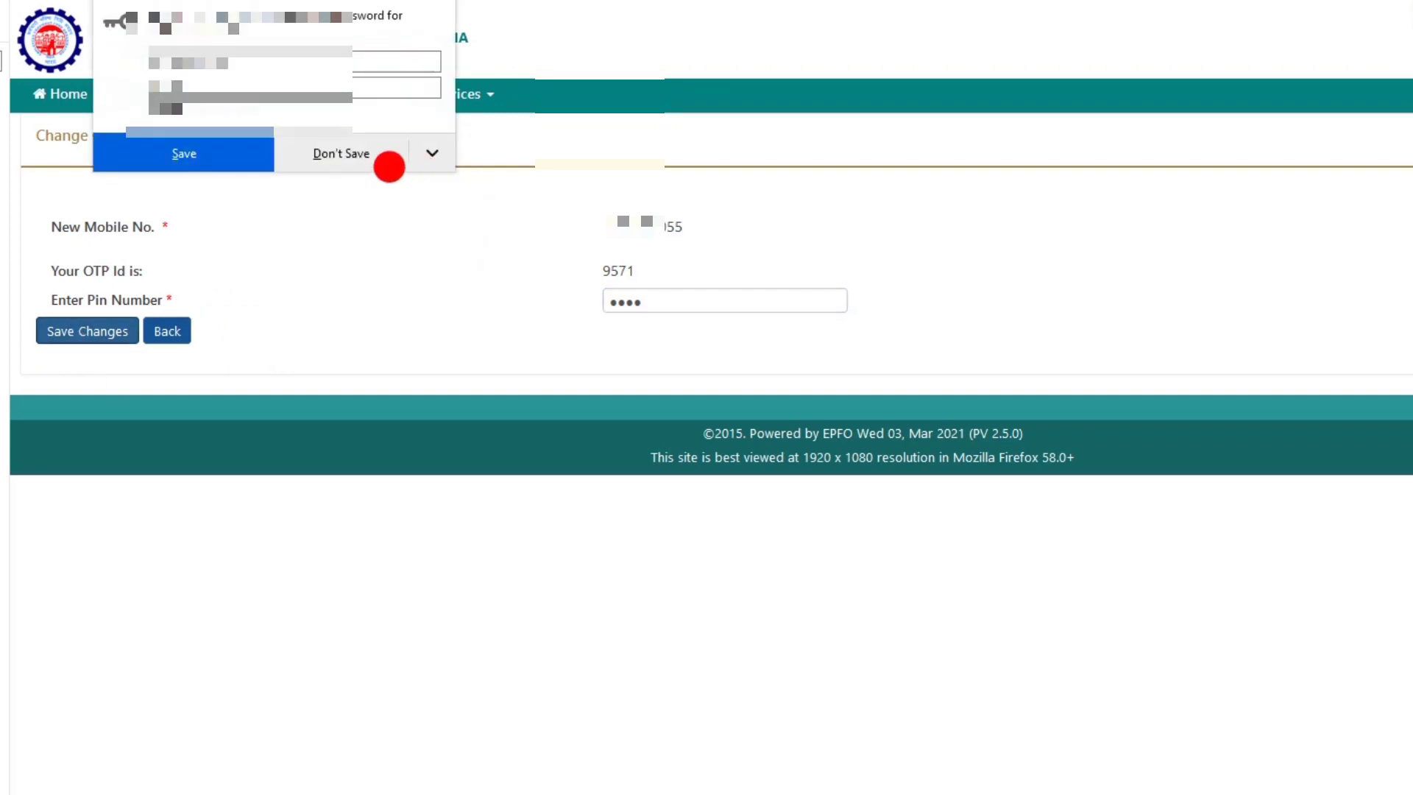
{"action": "left_click", "coordinate": [364, 147]}
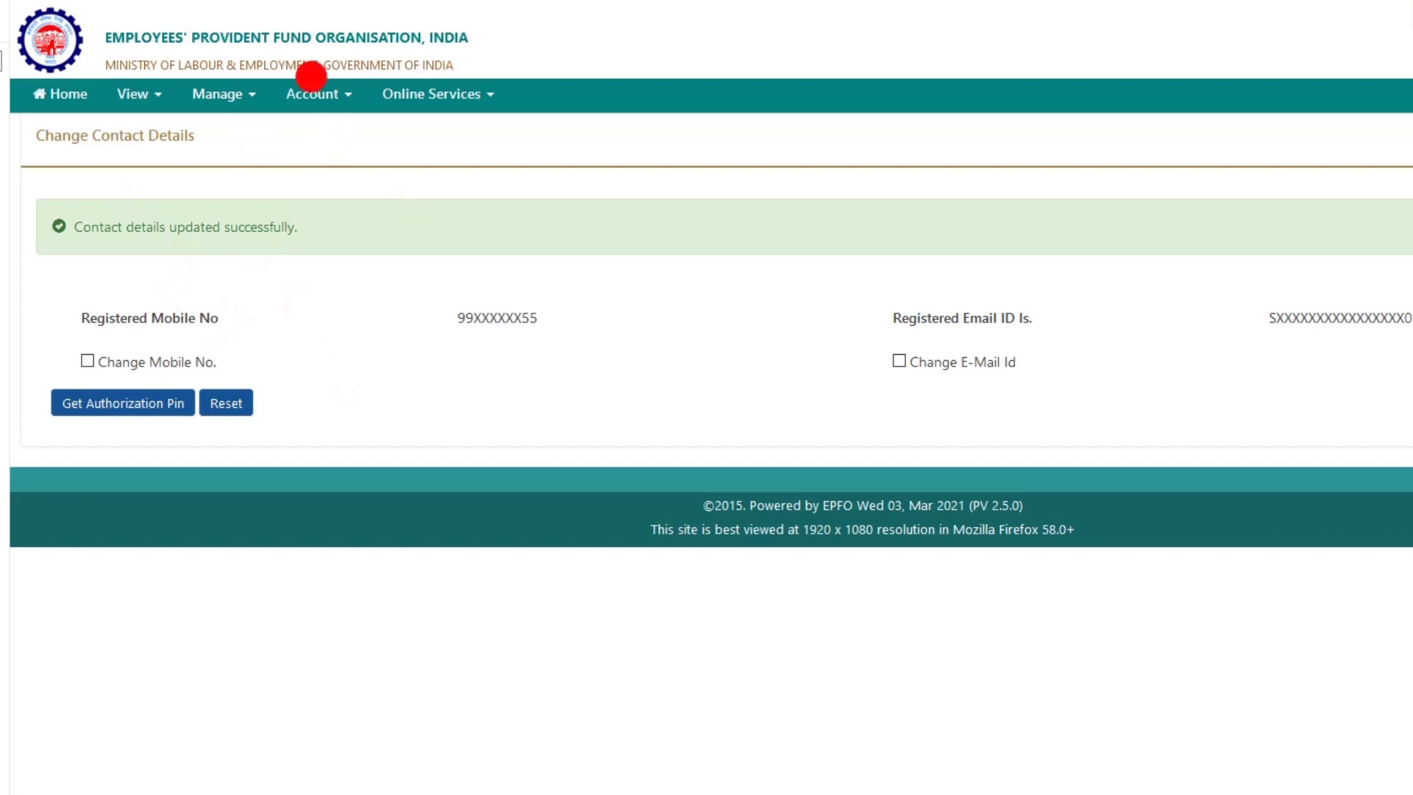
Start a Bank KYC entry under Manage > KYC and paste the account number into both account fields
{"action": "left_click", "coordinate": [209, 99]}
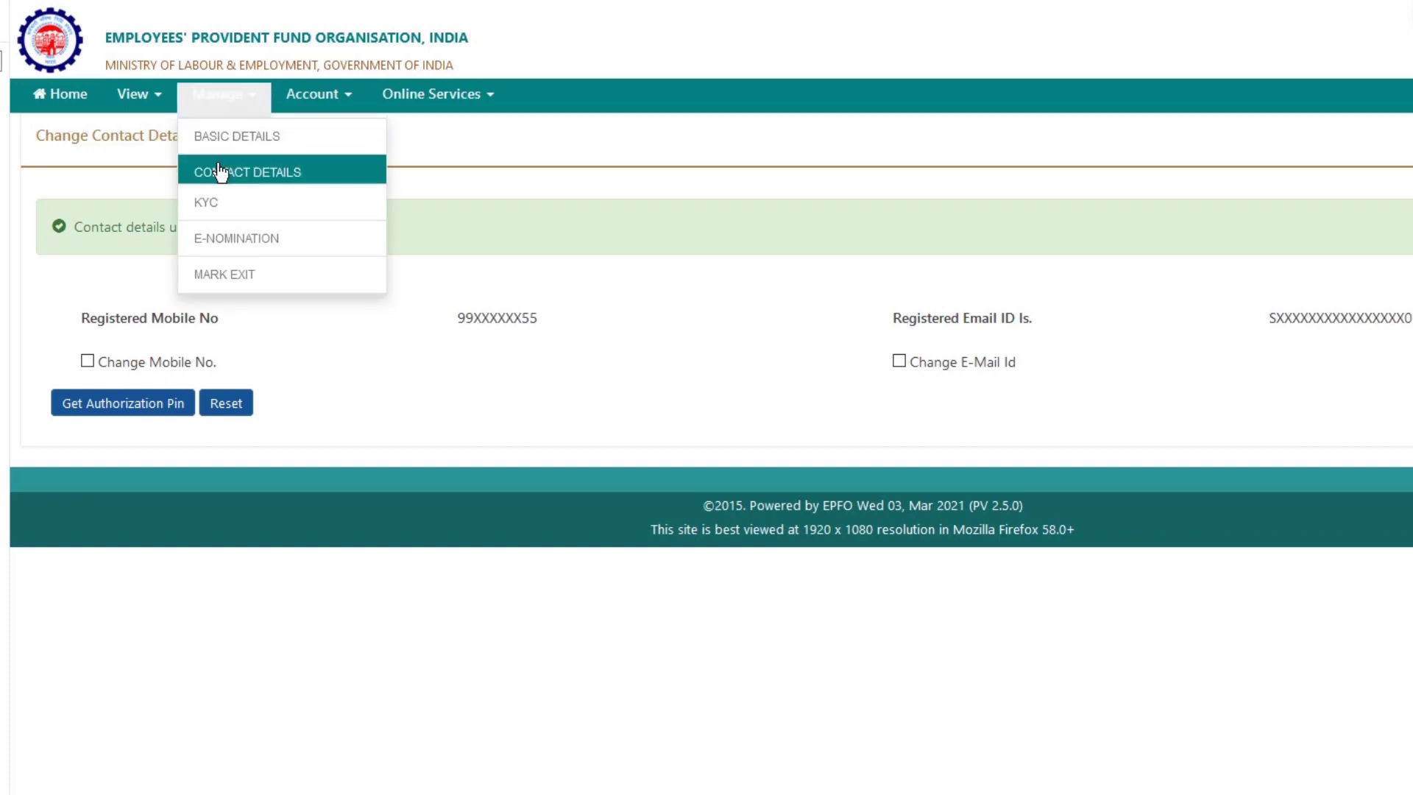
{"action": "left_click", "coordinate": [224, 209]}
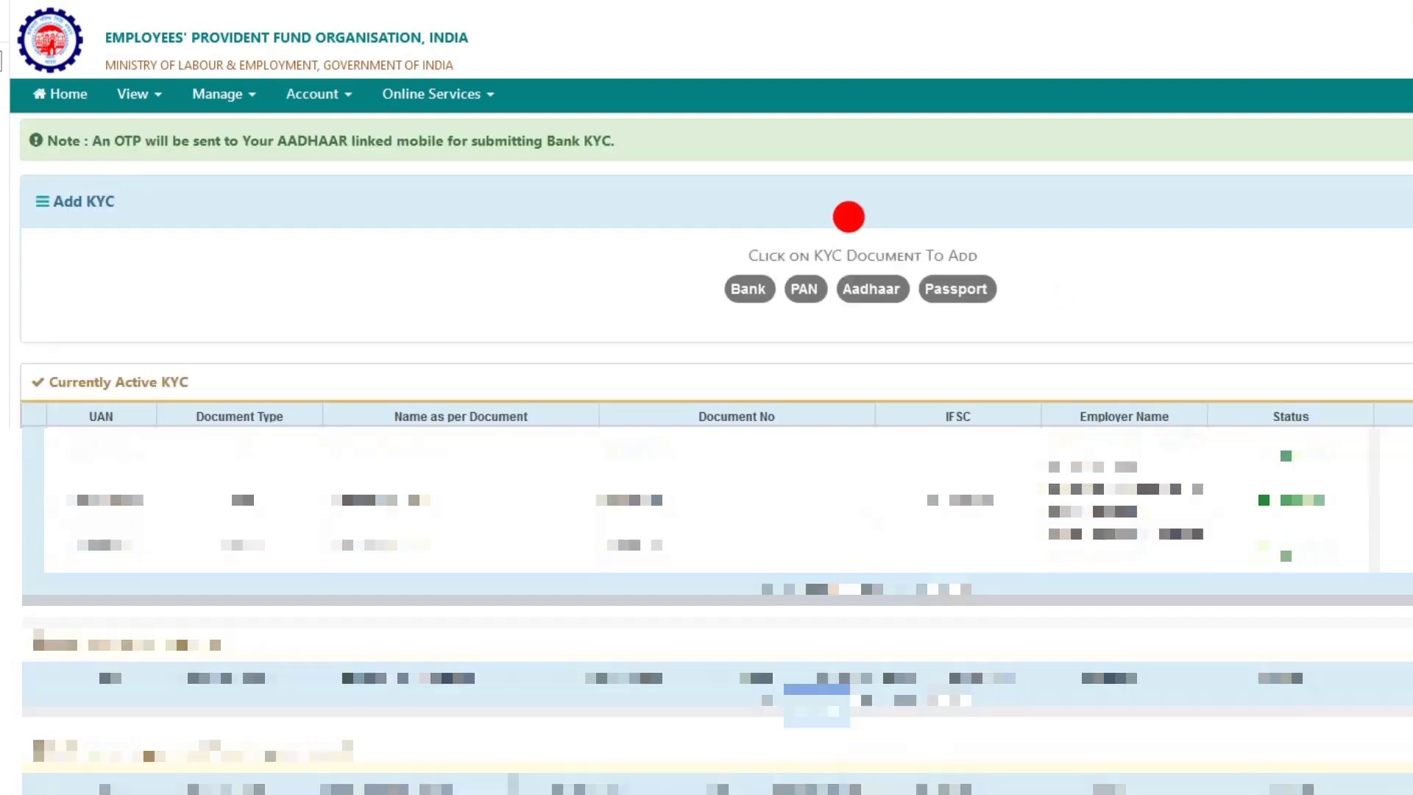
{"action": "left_click", "coordinate": [751, 274]}
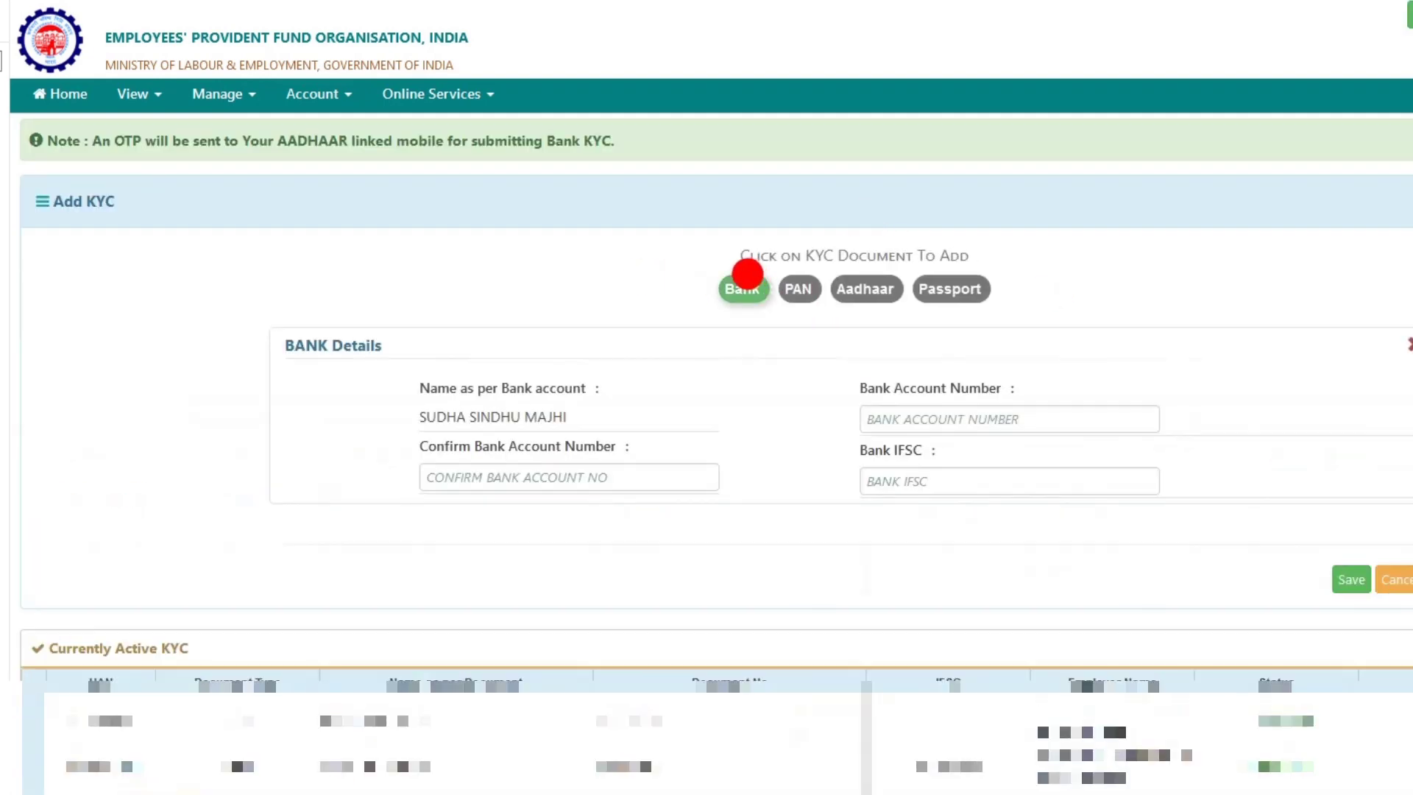
{"action": "left_click", "coordinate": [936, 414]}
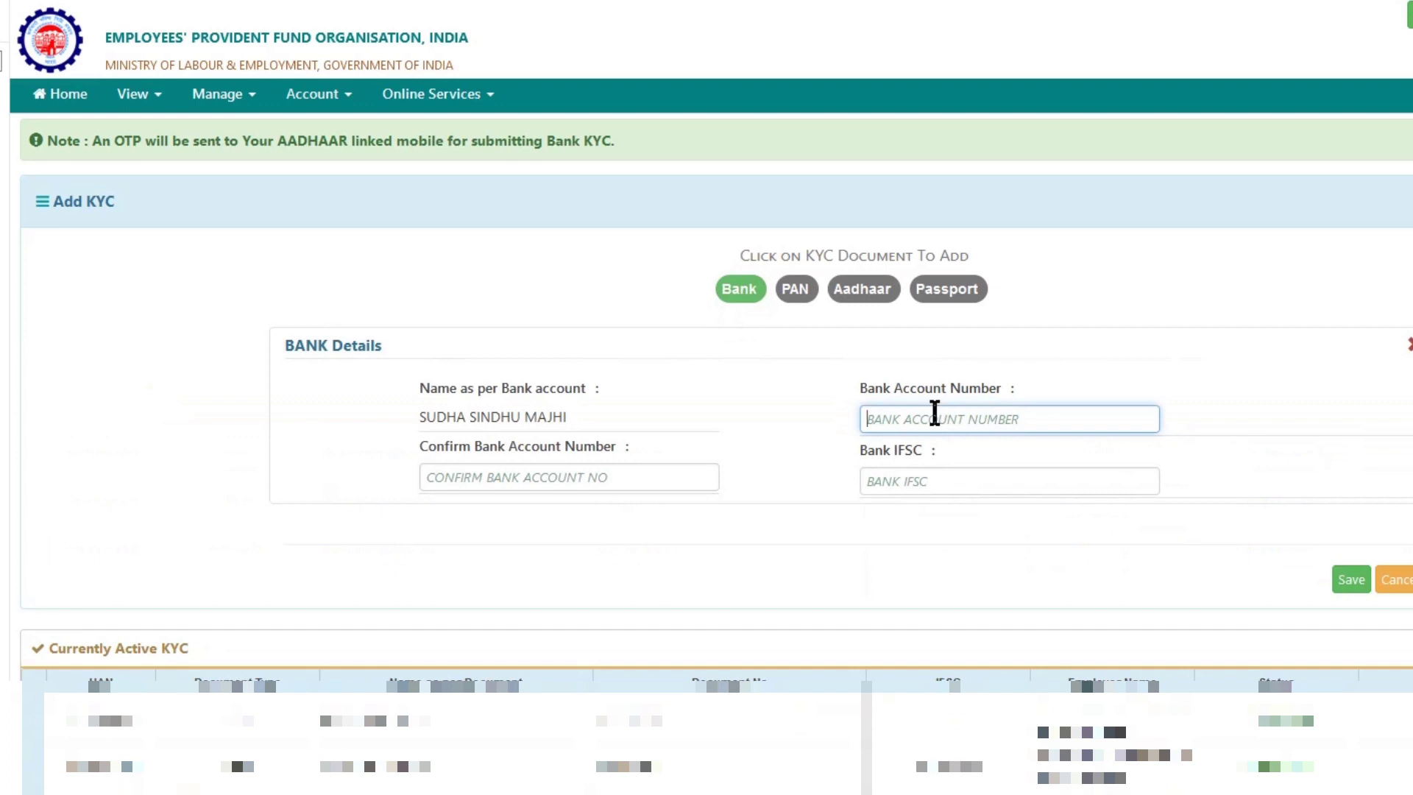
{"action": "key", "text": "ctrl+v"}
{"action": "left_click_drag", "start_coordinate": [997, 404], "coordinate": [703, 376]}
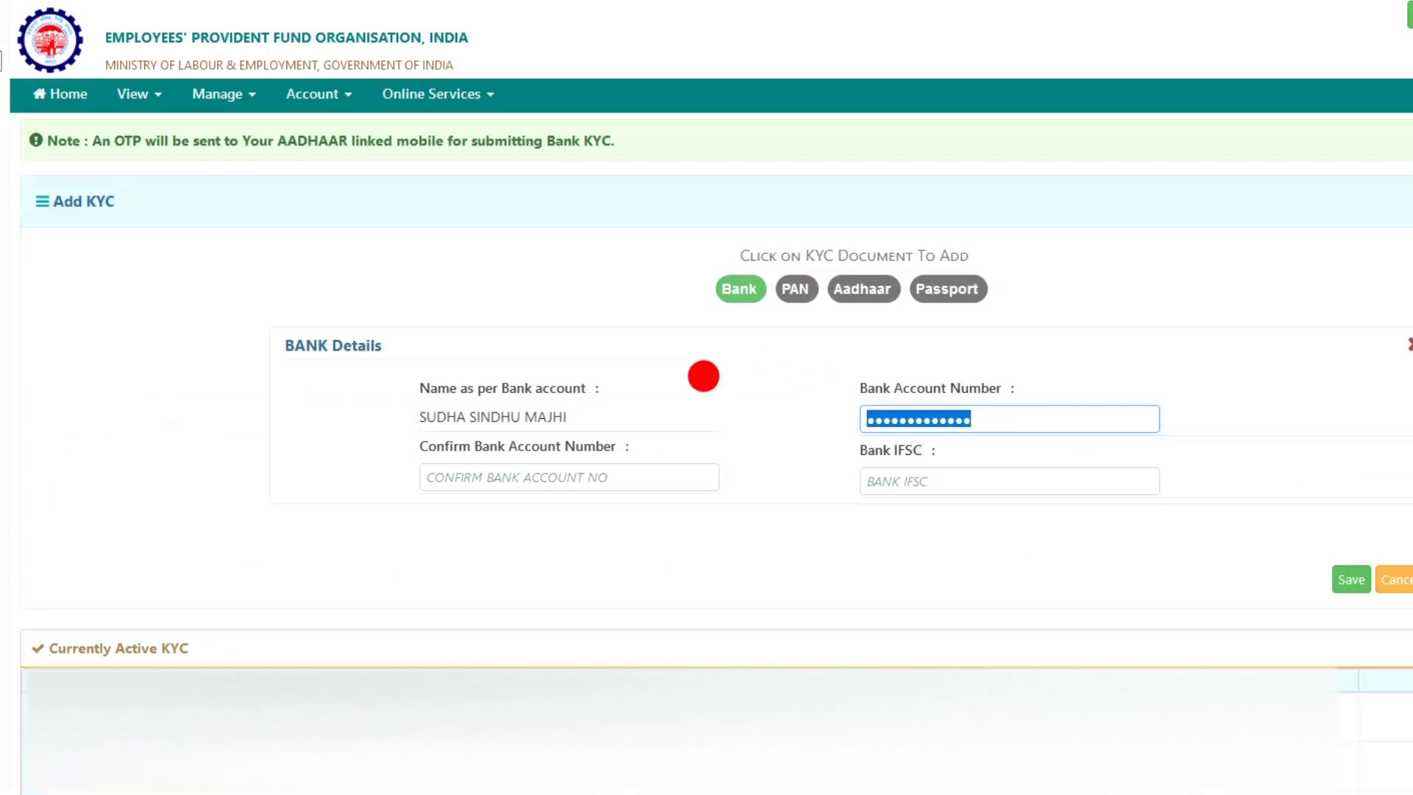
{"action": "left_click", "coordinate": [523, 475]}
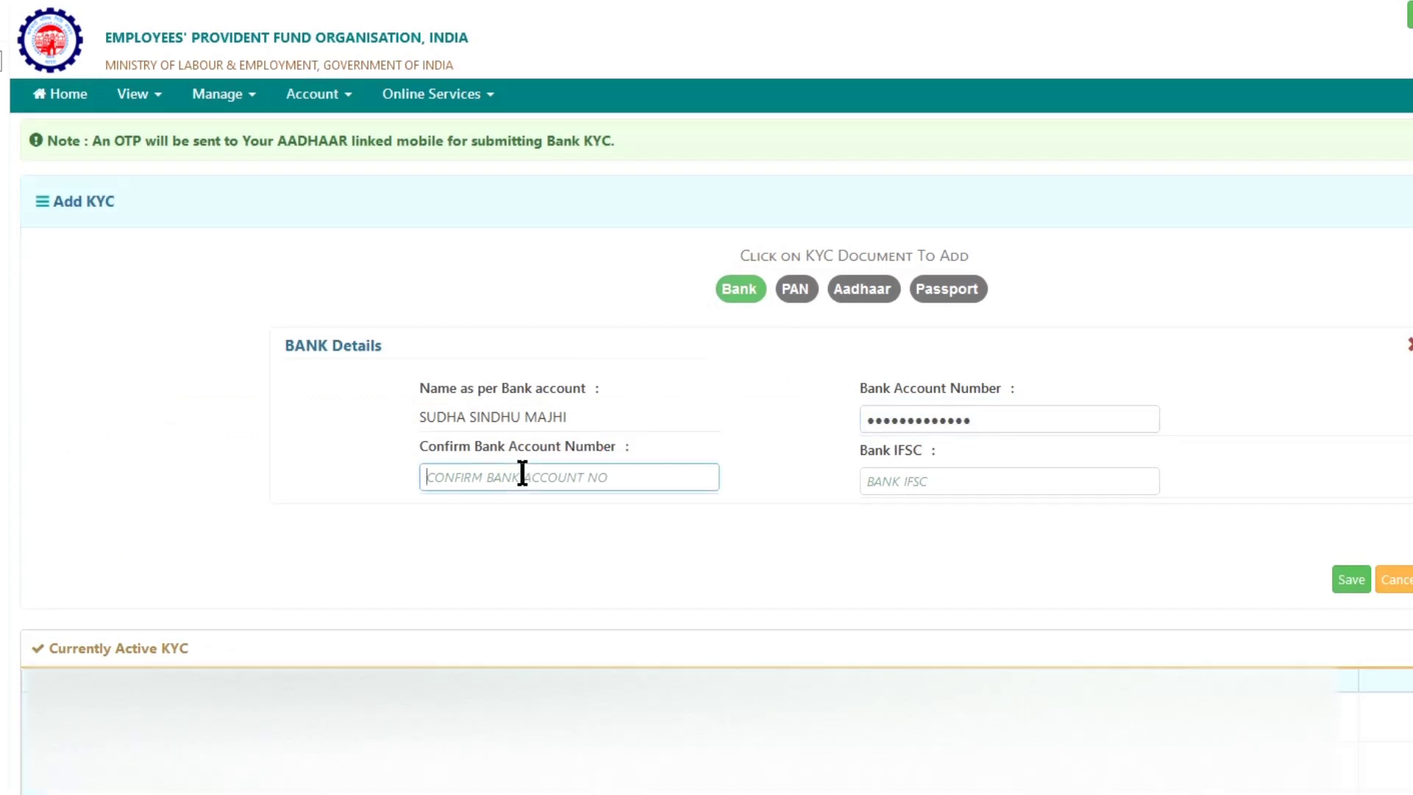
{"action": "key", "text": "ctrl+v"}
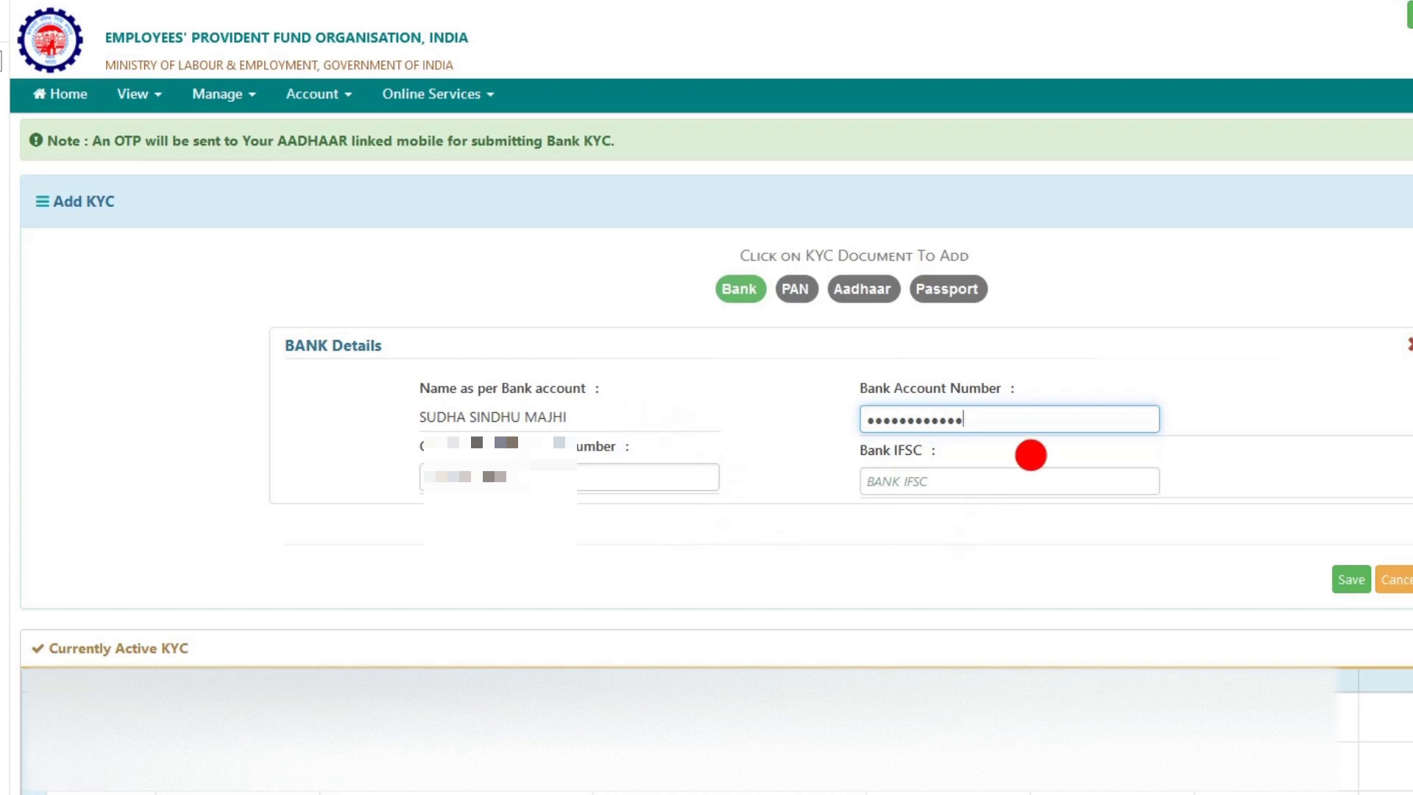
{"action": "left_click", "coordinate": [959, 426]}
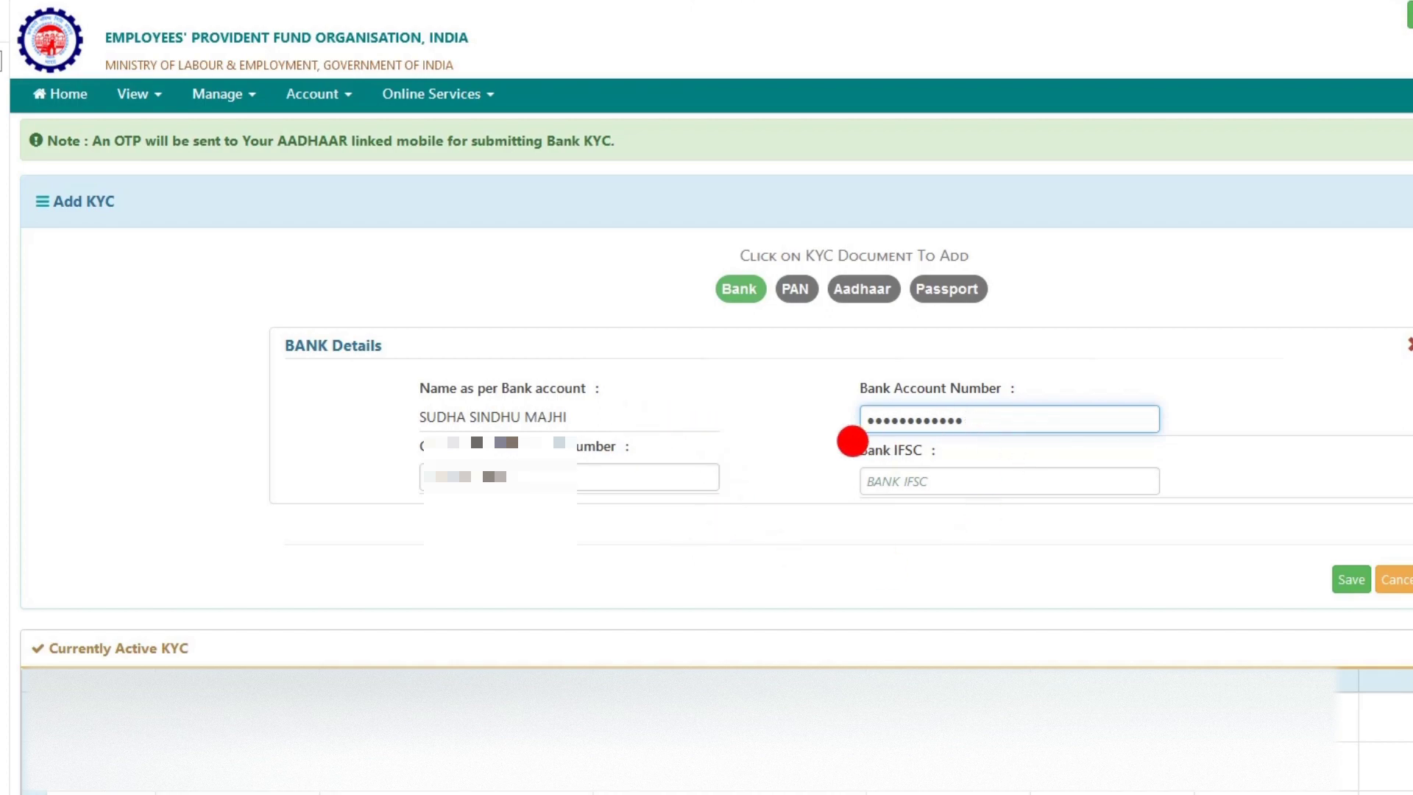
Enter IFSC ICIC0000083 and verify it as ICICI BANK LIMITED, FARIDABAD - SECTOR 15
{"action": "left_click", "coordinate": [940, 482]}
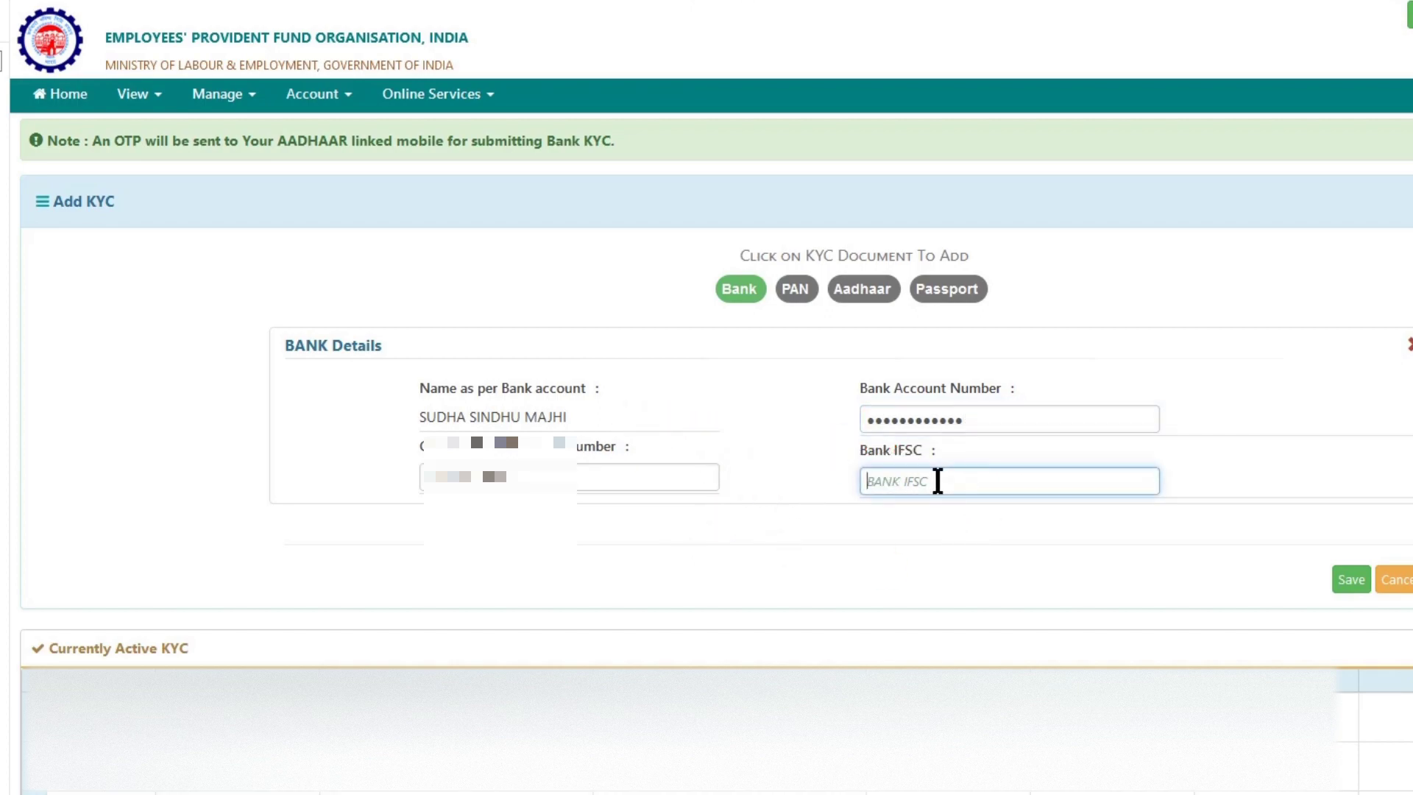
{"action": "type", "text": "ICI"}
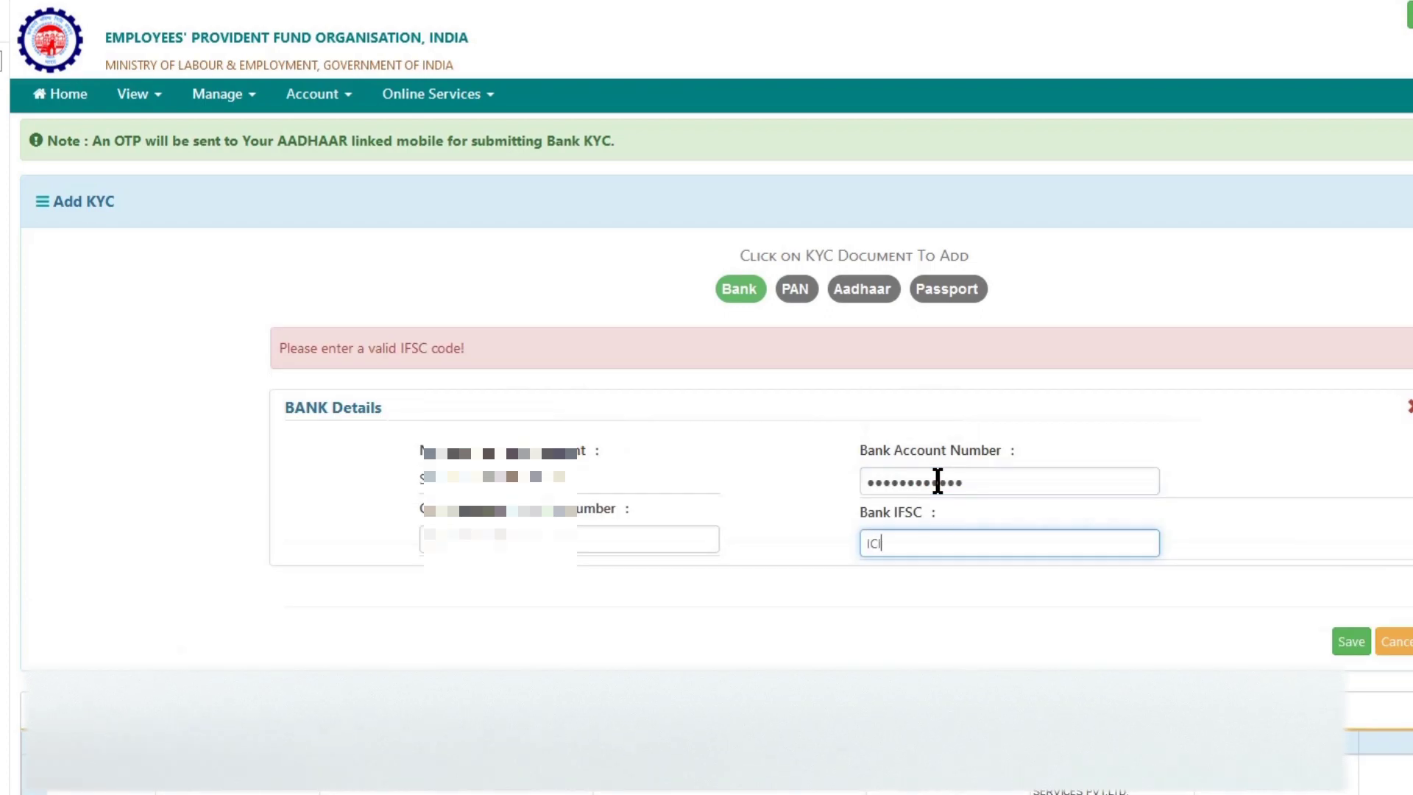
{"action": "type", "text": "C0000083"}
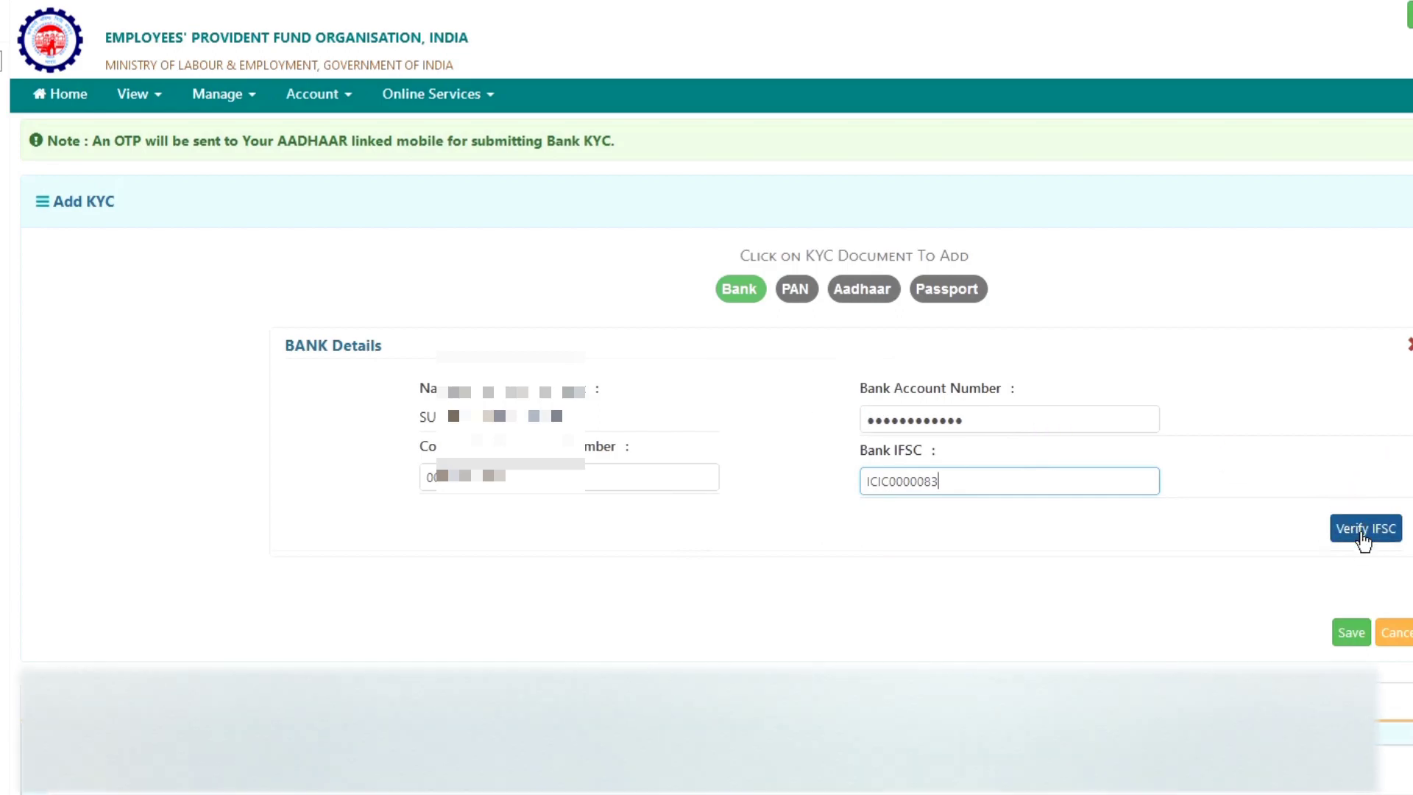
{"action": "left_click", "coordinate": [1363, 537]}
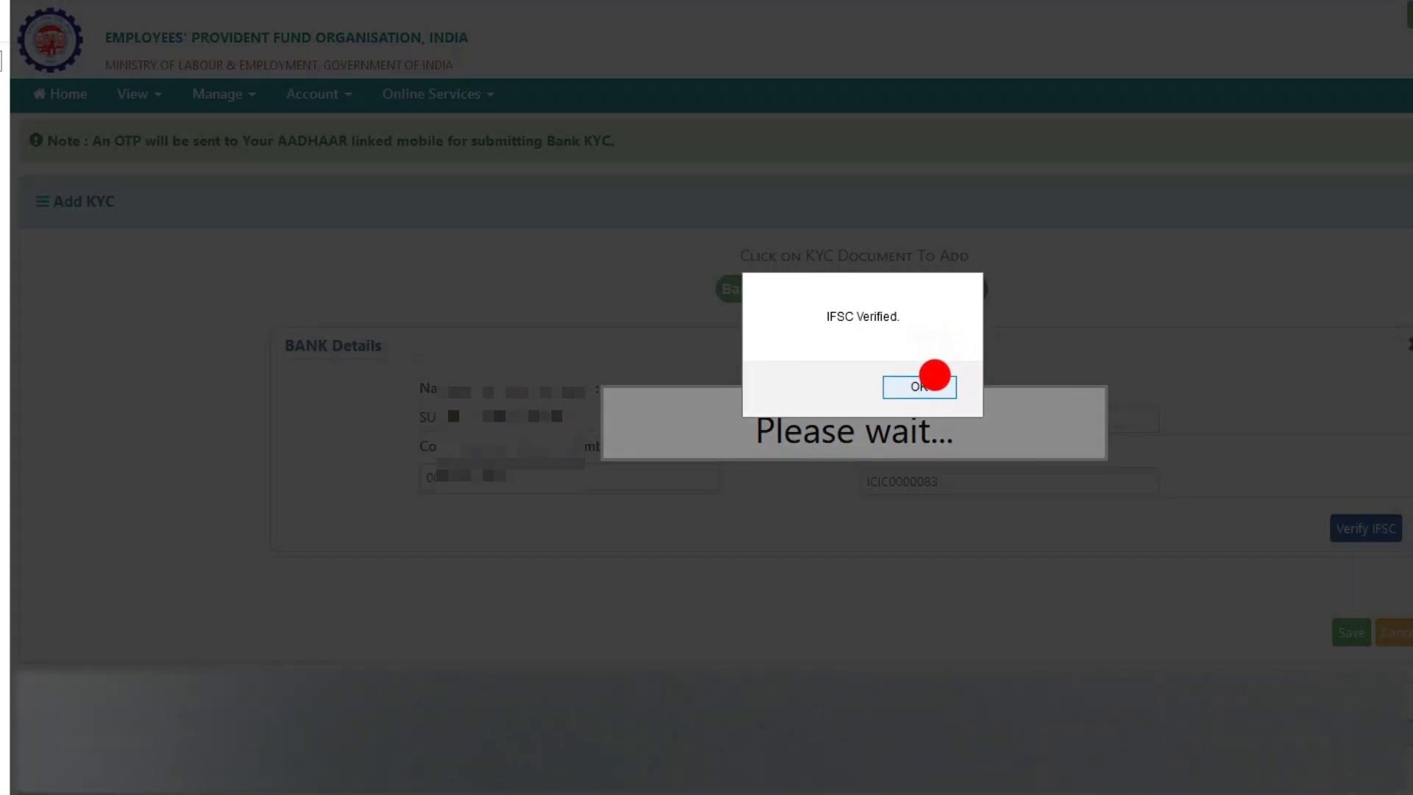
{"action": "left_click", "coordinate": [935, 374]}
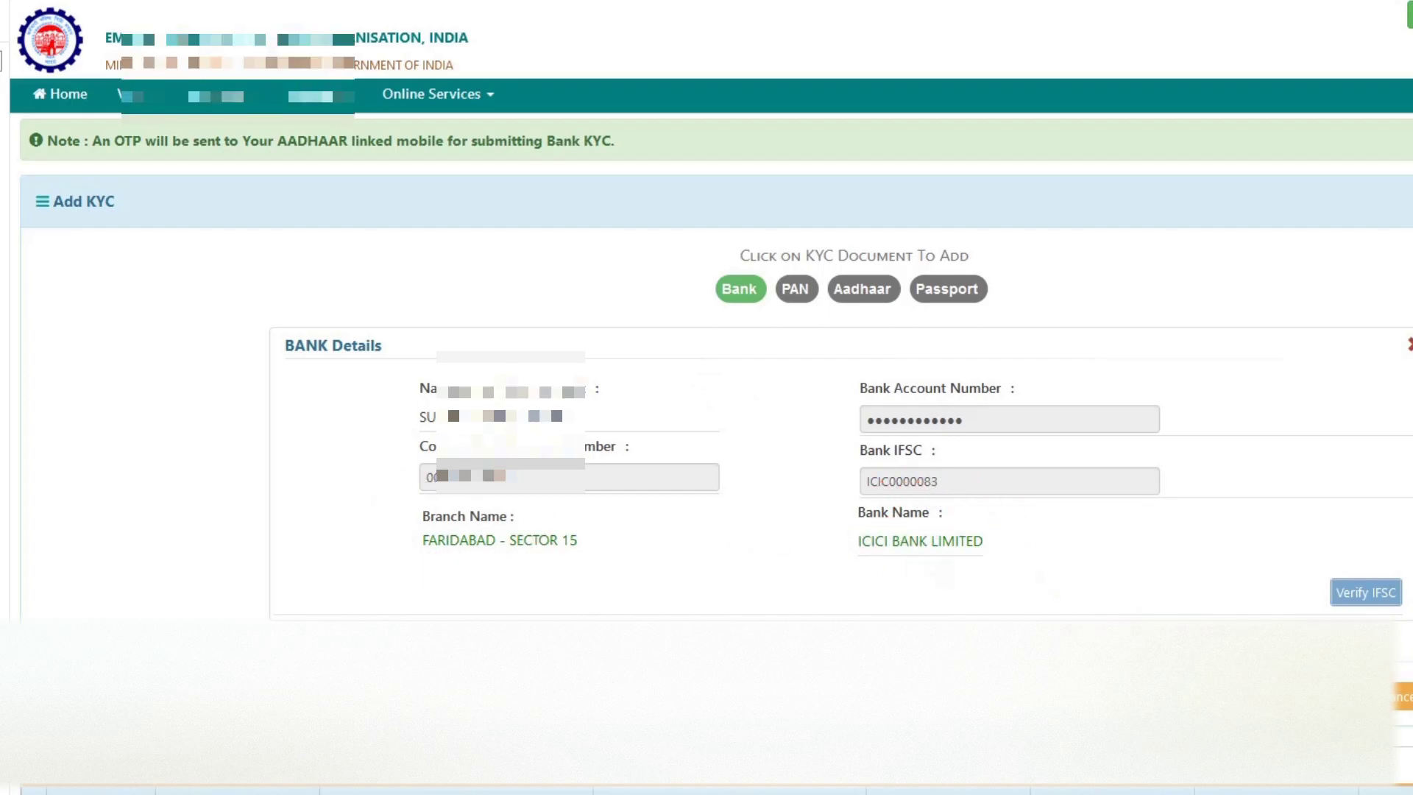
Save the bank KYC, enter the six-digit Aadhaar OTP and submit, declining Firefox's save prompts
{"action": "left_click", "coordinate": [1366, 592]}
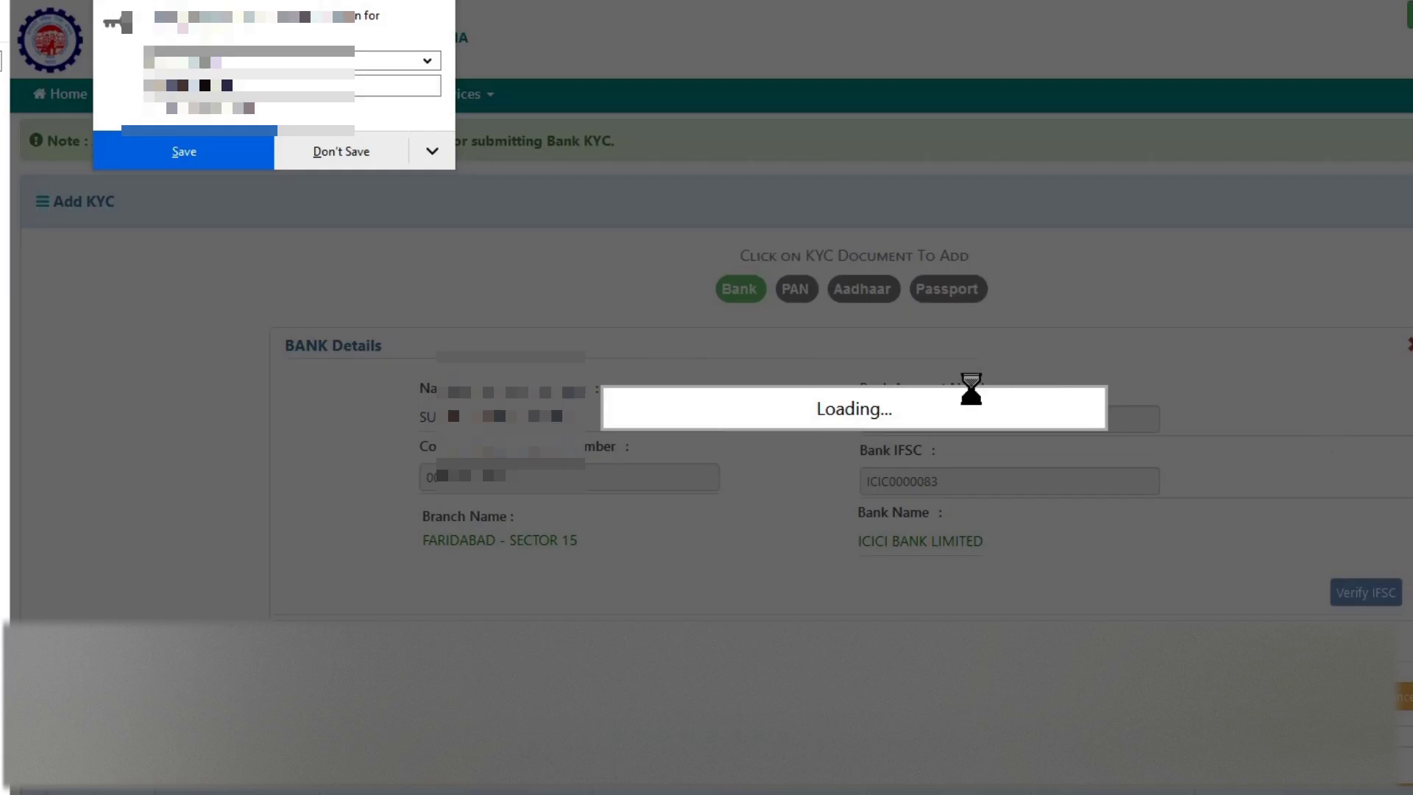
{"action": "left_click", "coordinate": [368, 150]}
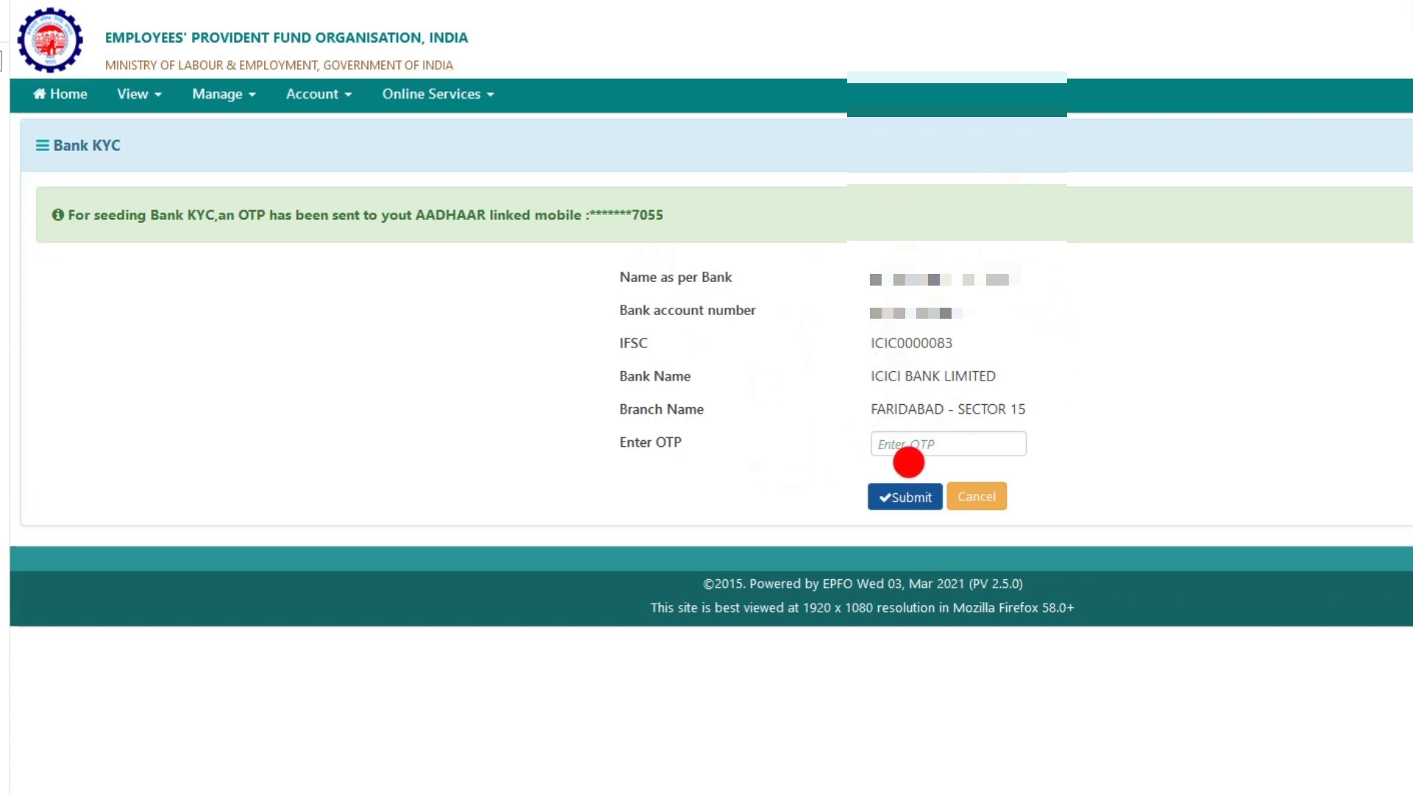
{"action": "left_click", "coordinate": [919, 440]}
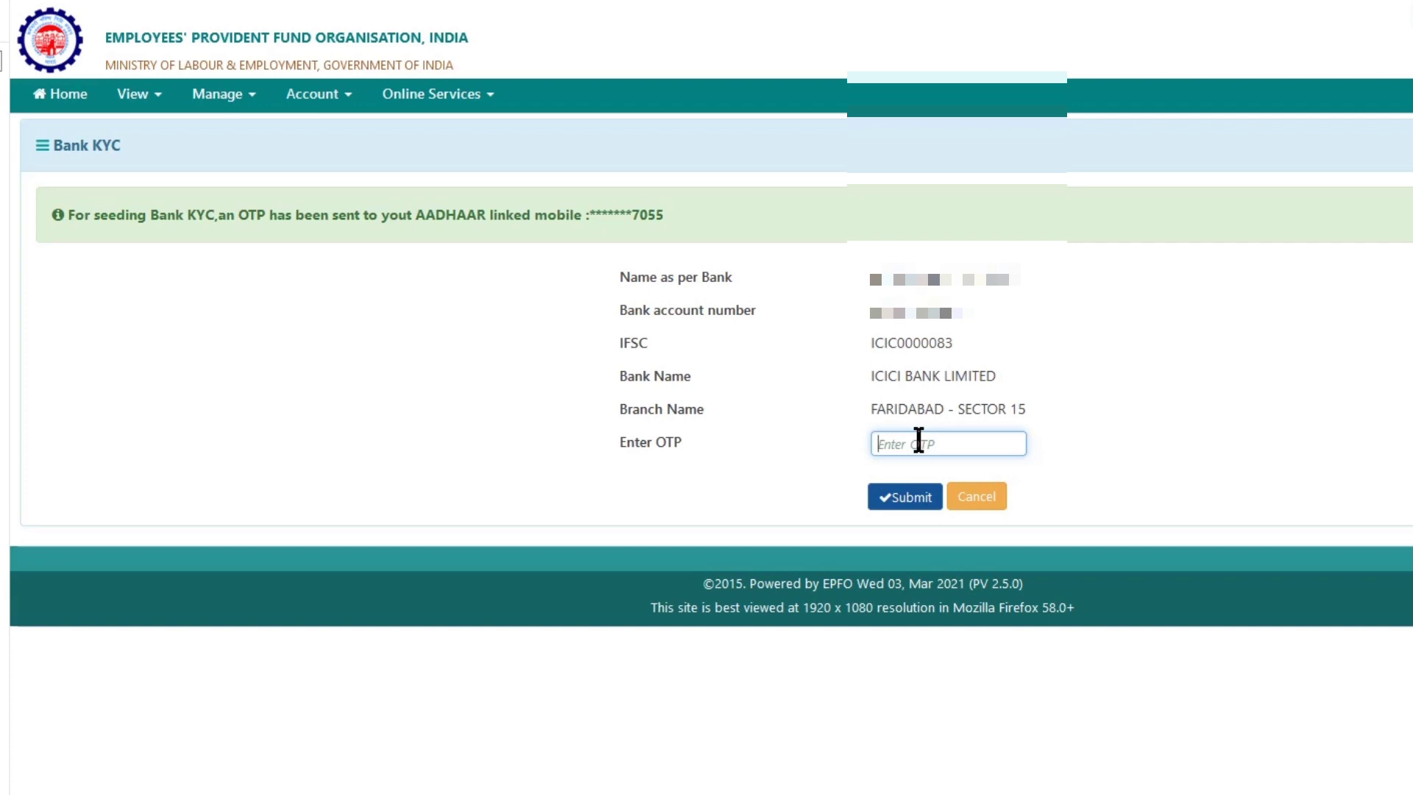
{"action": "type", "text": "•••••"}
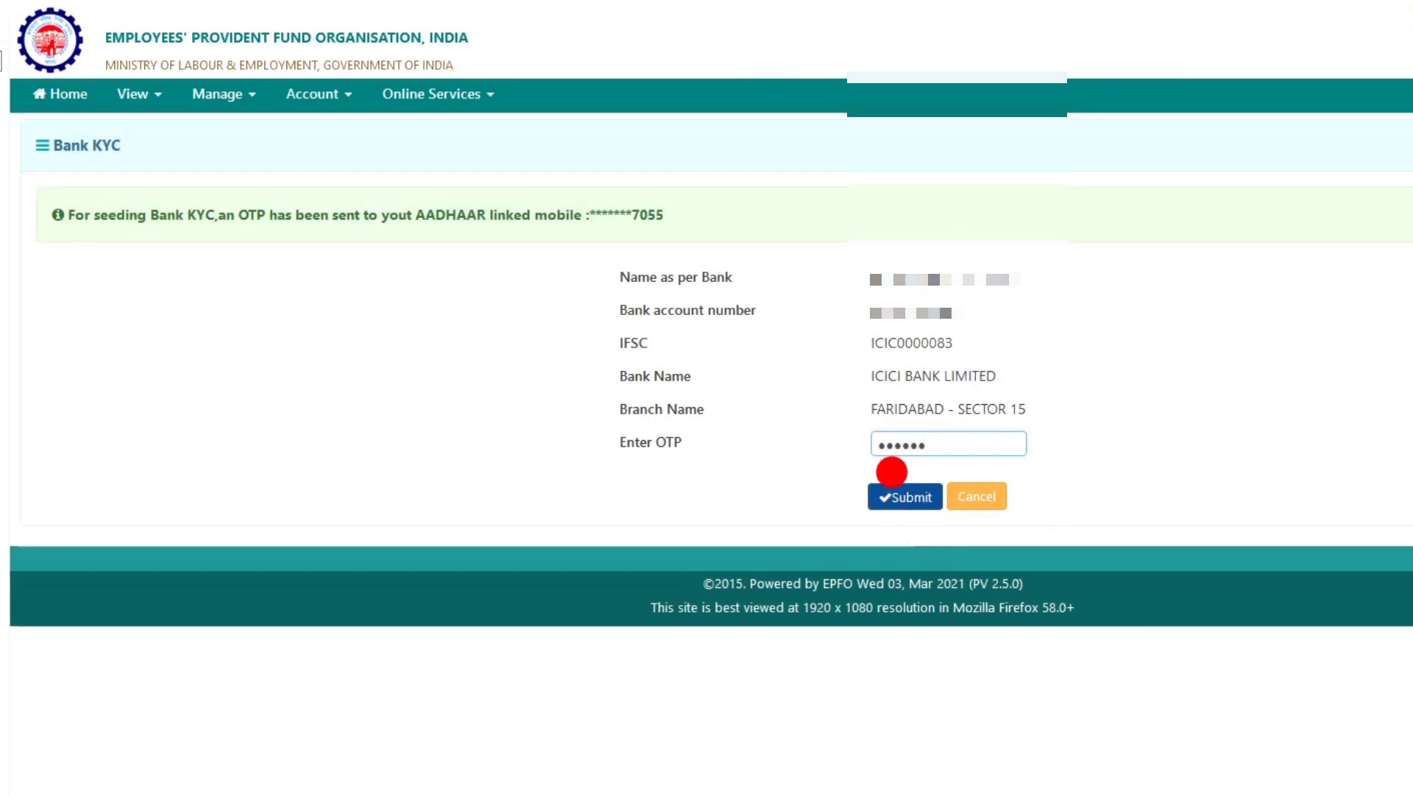
{"action": "left_click", "coordinate": [903, 500]}
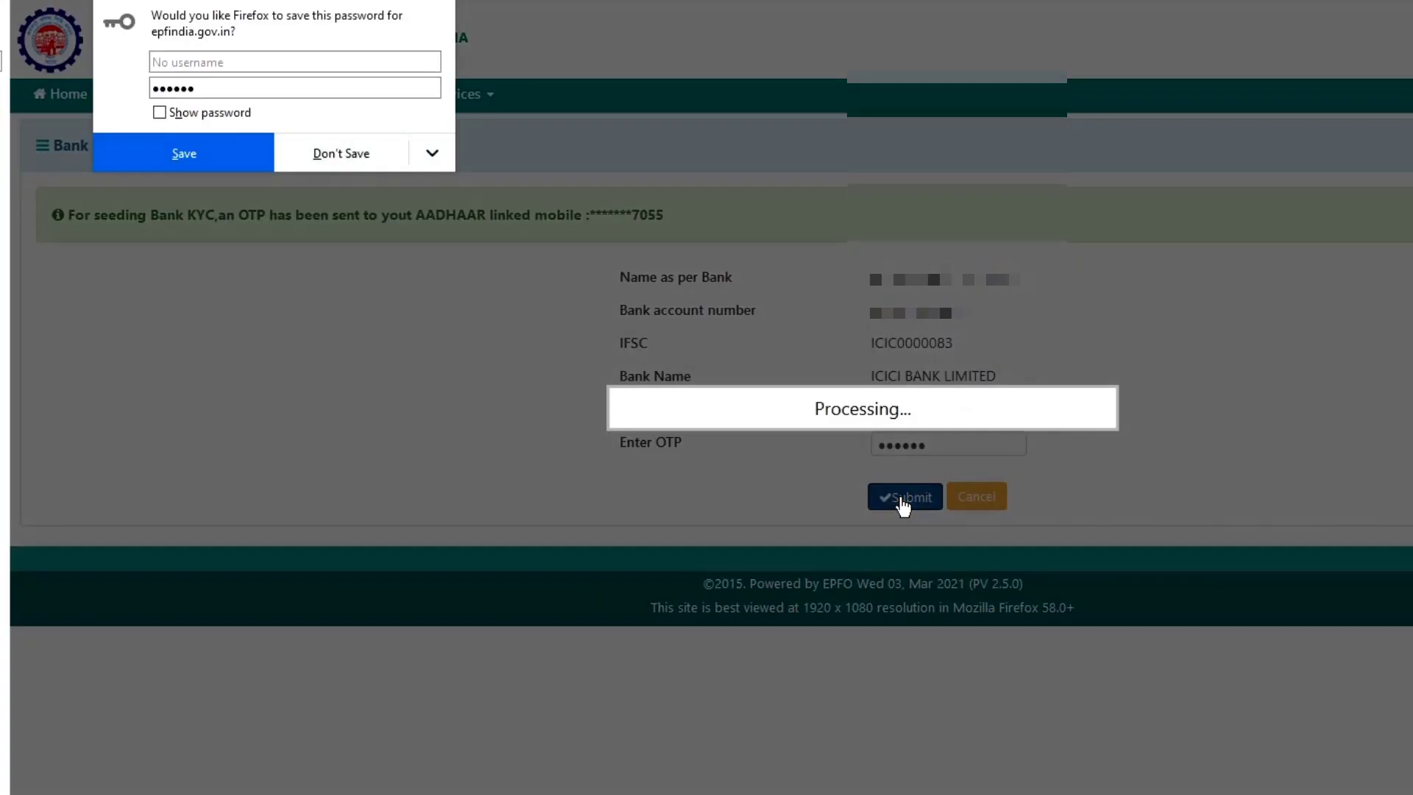
{"action": "left_click", "coordinate": [364, 151]}
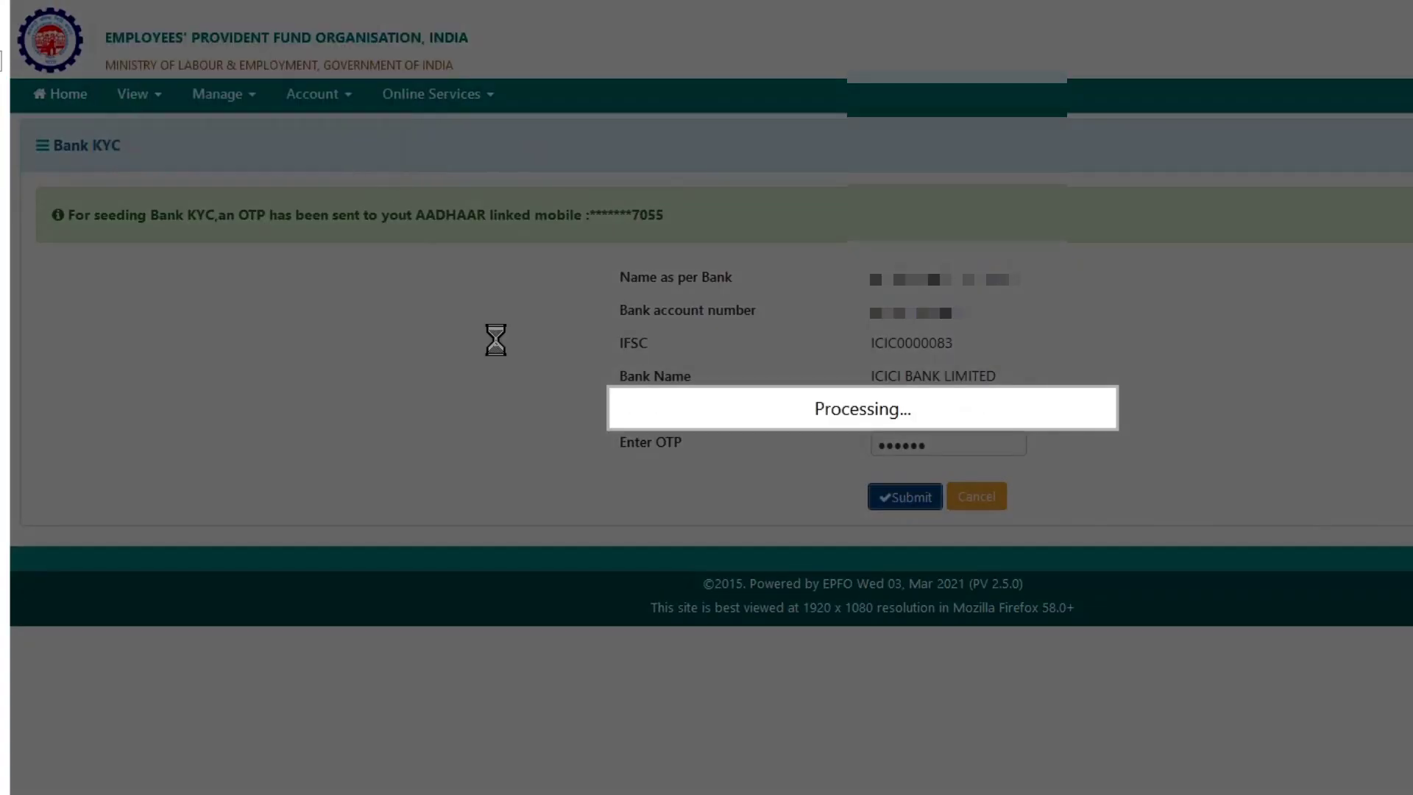